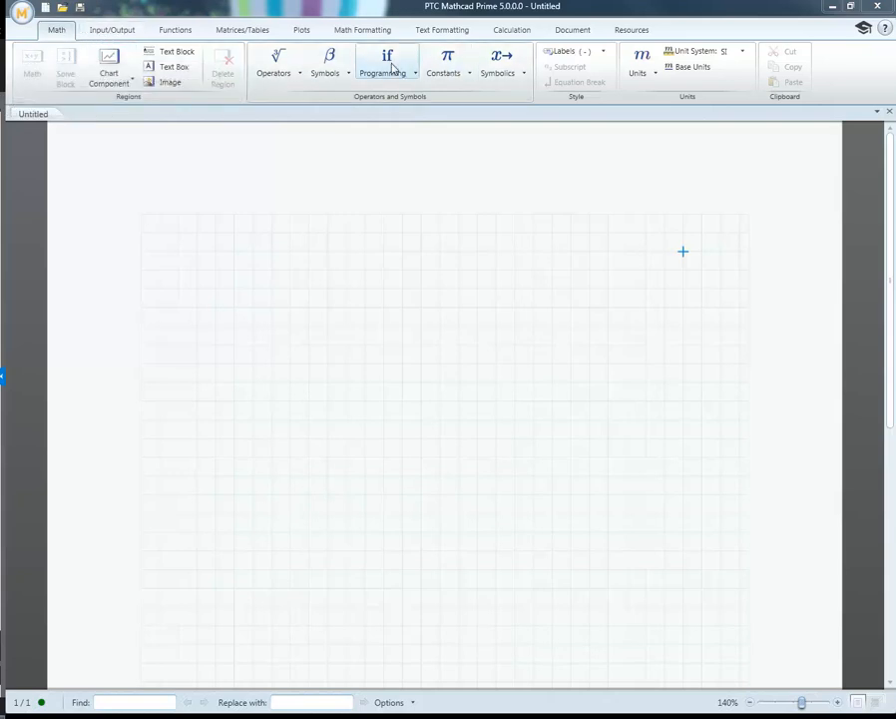
click(140, 31)
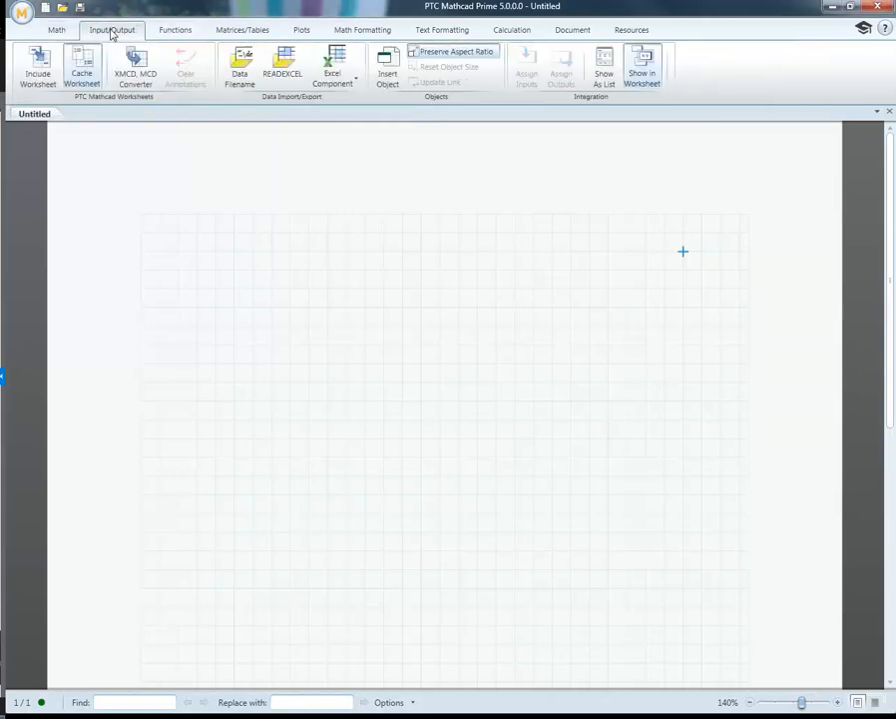
click(45, 26)
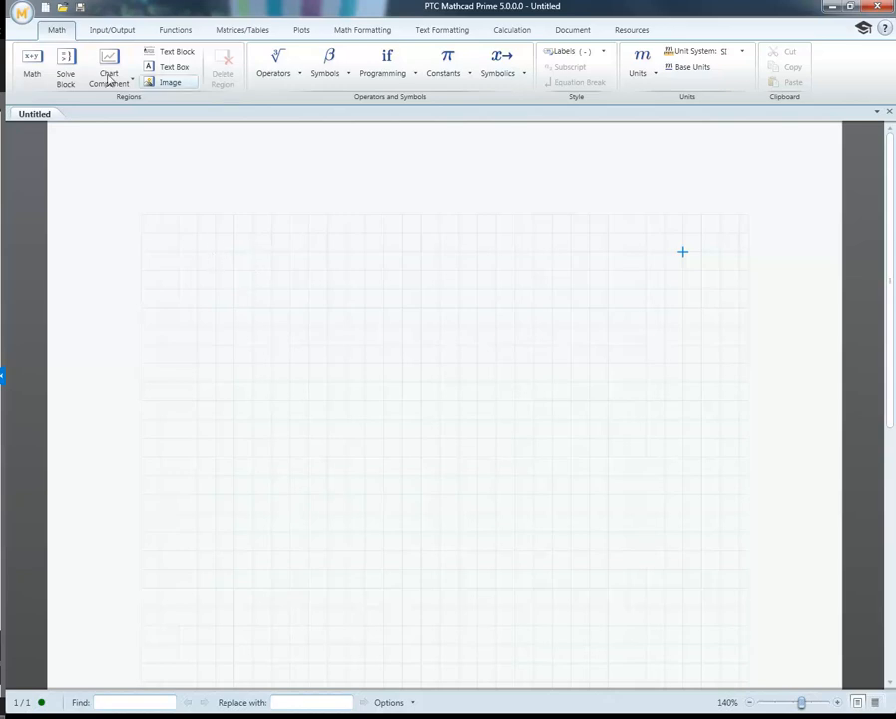
Step: Review the license configuration and the general settings in the program options, and close the options window
click(24, 14)
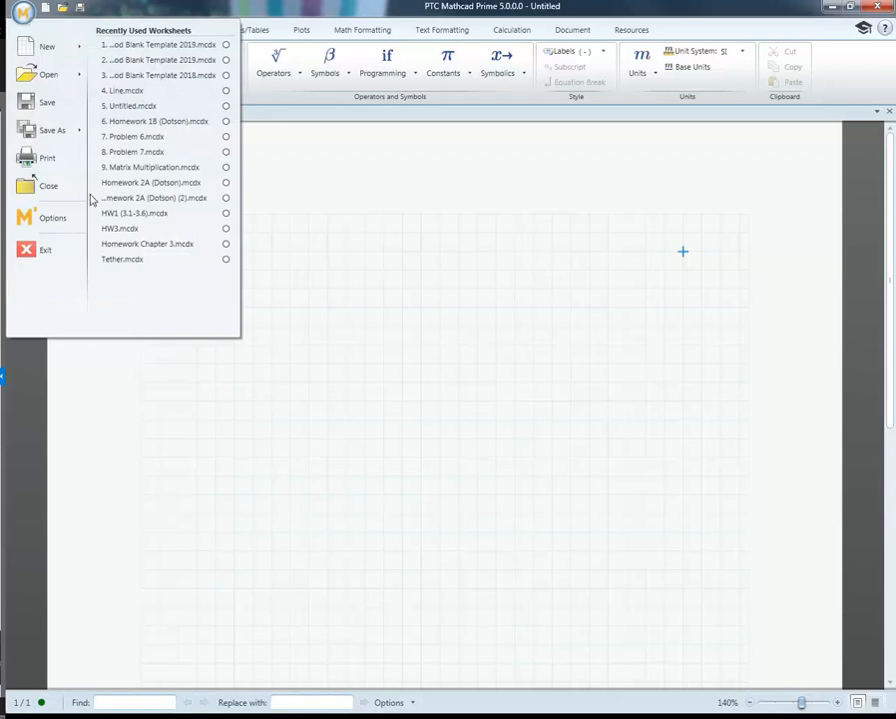
click(52, 218)
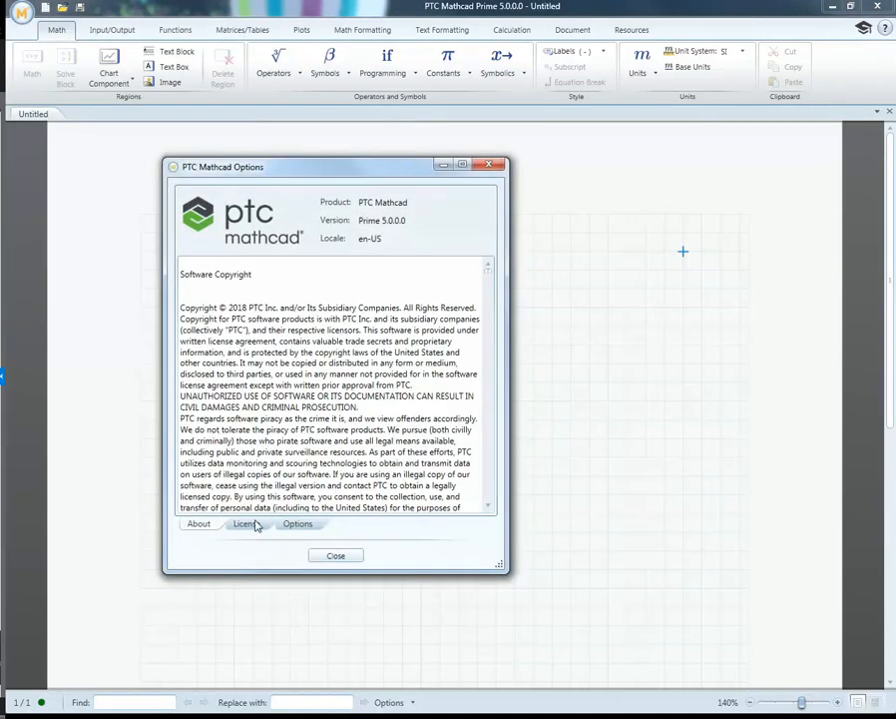
click(248, 525)
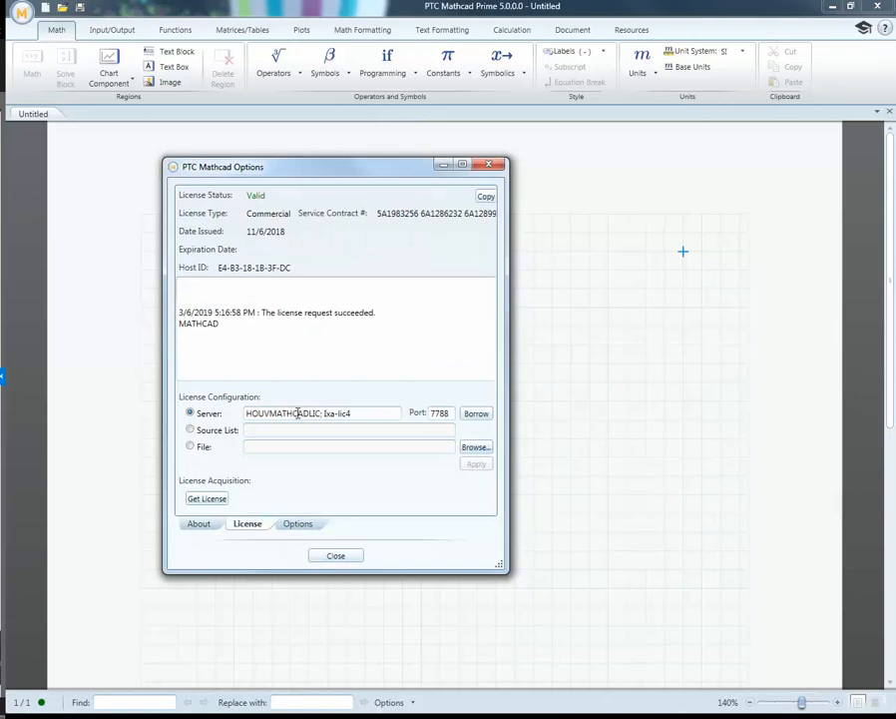
click(295, 526)
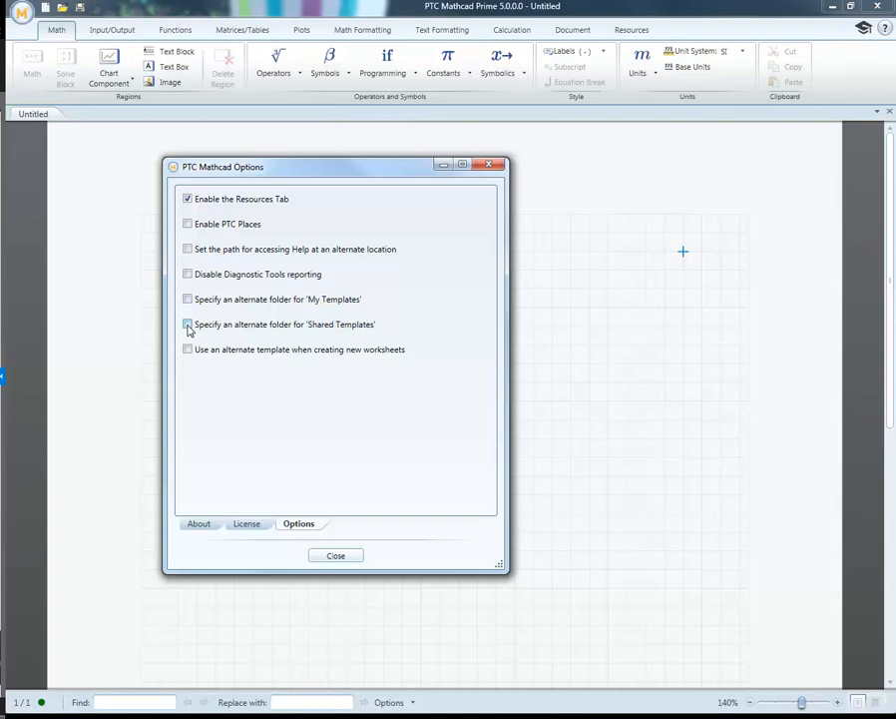
click(343, 556)
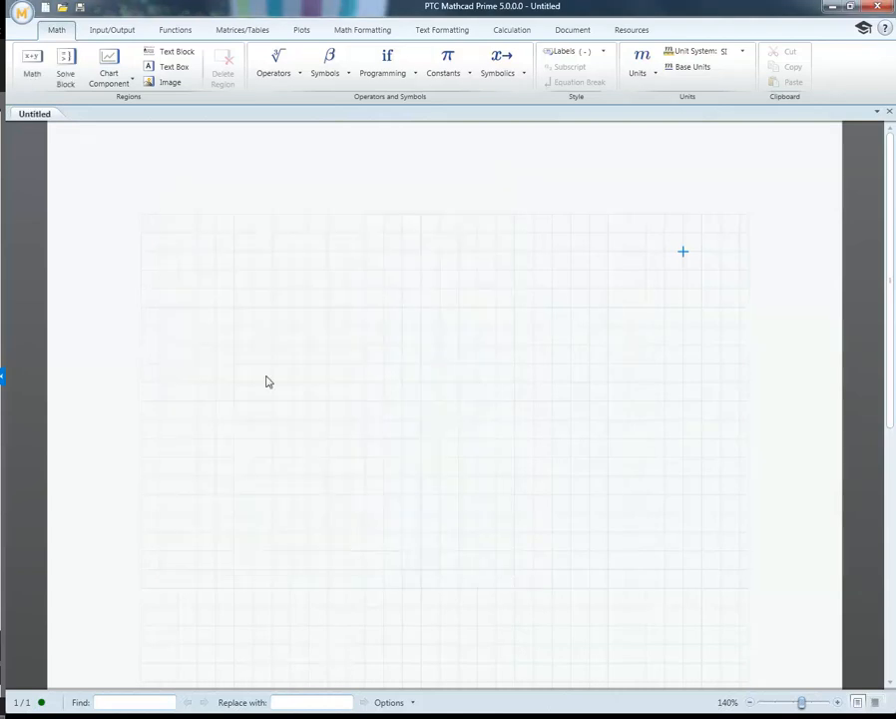
click(22, 13)
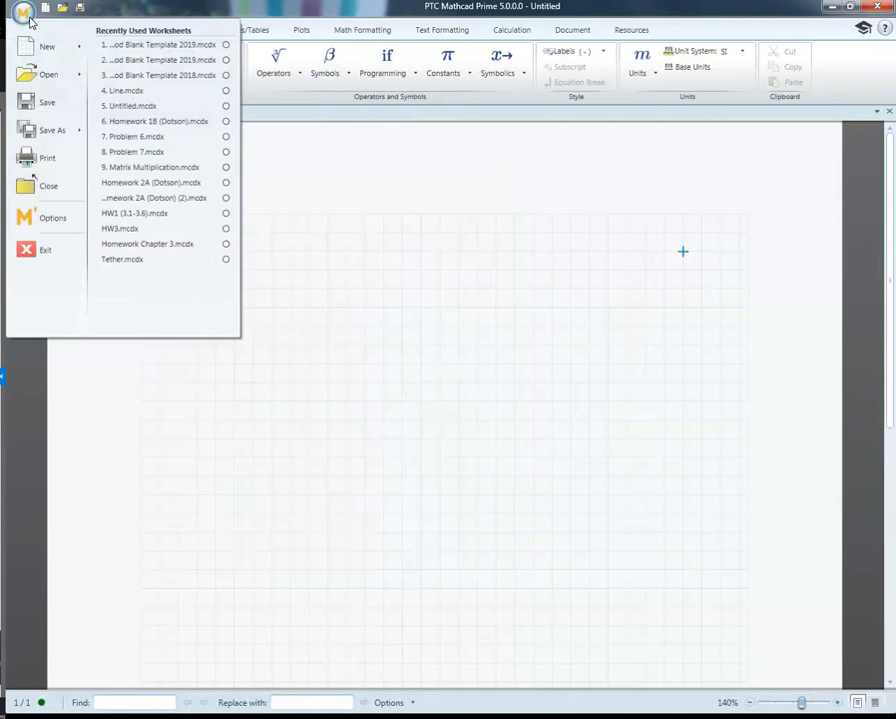
click(30, 130)
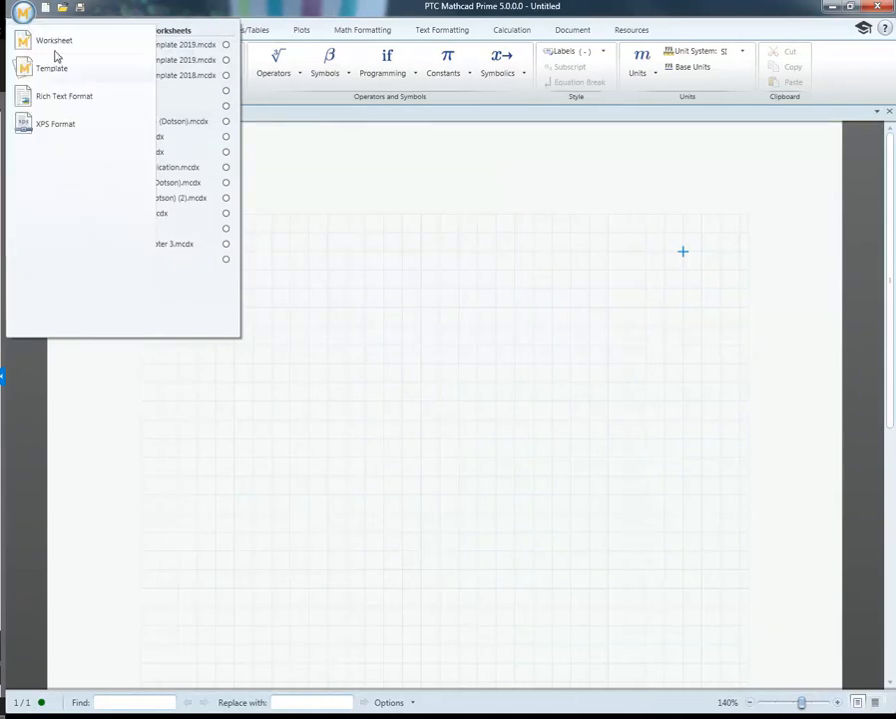
click(266, 152)
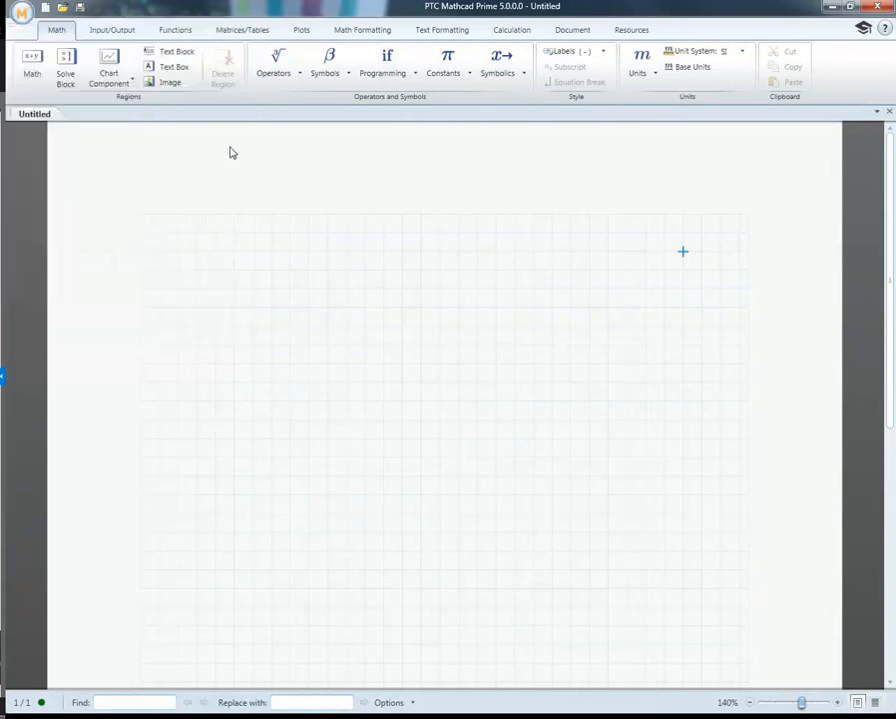
Step: Create a new worksheet from the Wood Blank Template 2019 in My Templates
click(25, 15)
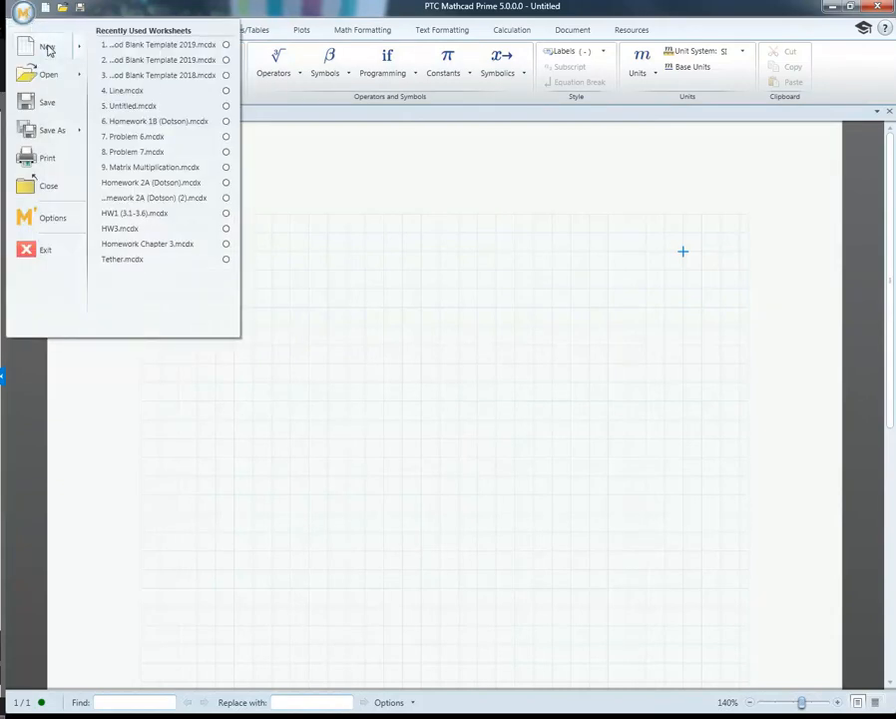
mouse_move(50, 50)
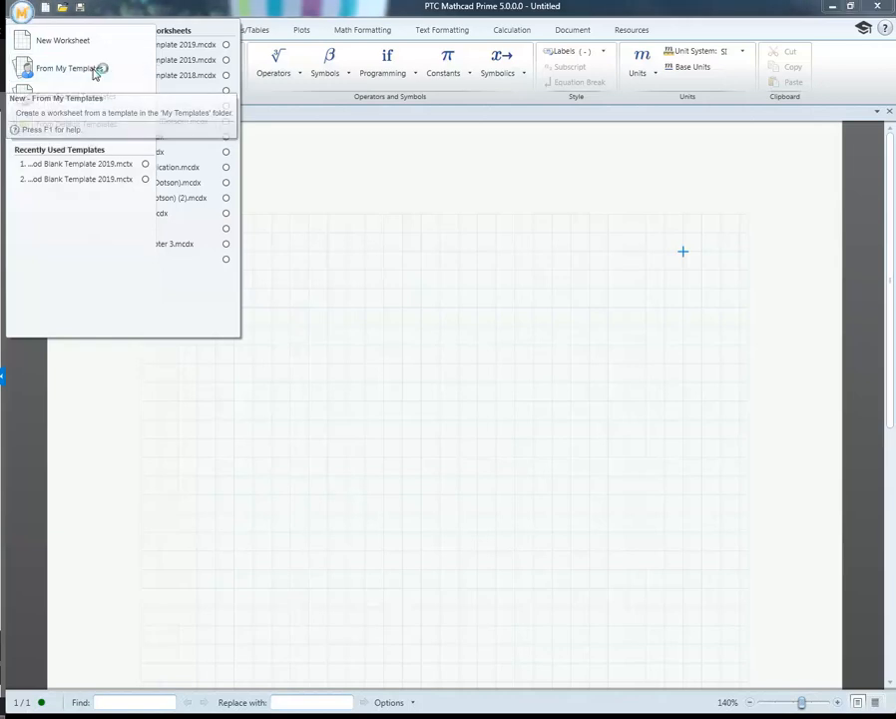
click(96, 74)
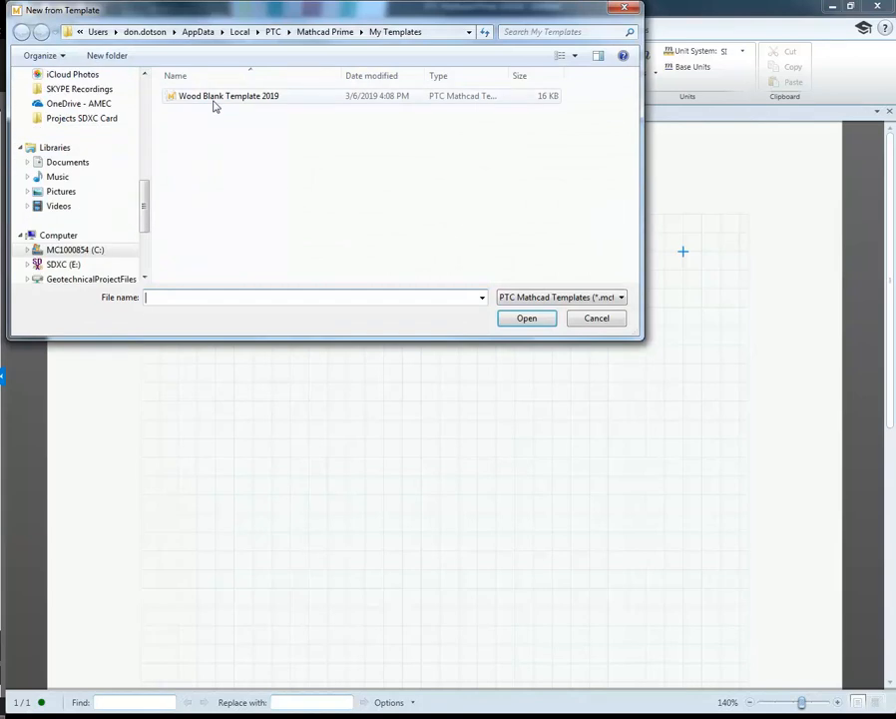
click(211, 99)
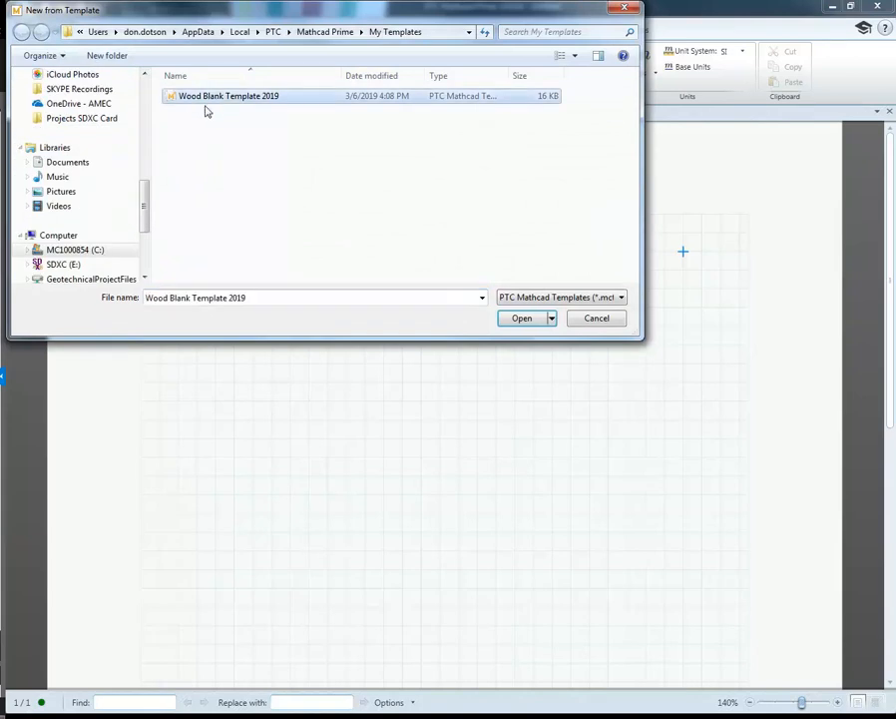
click(521, 319)
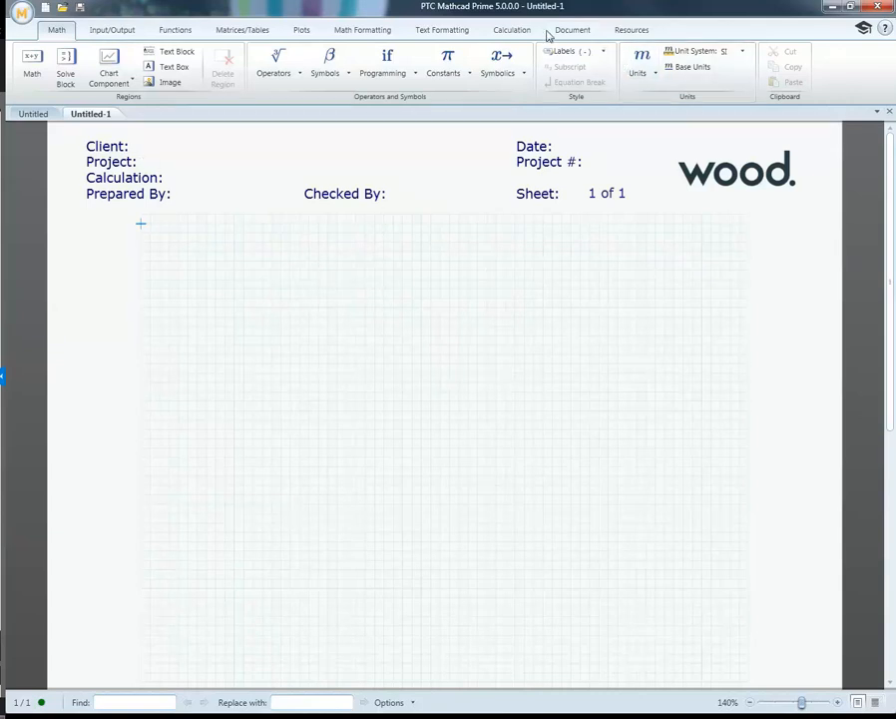
Step: Inspect the template's page header by entering its project text, date and logo regions, and return to the worksheet body
scroll(437, 323, down, 5)
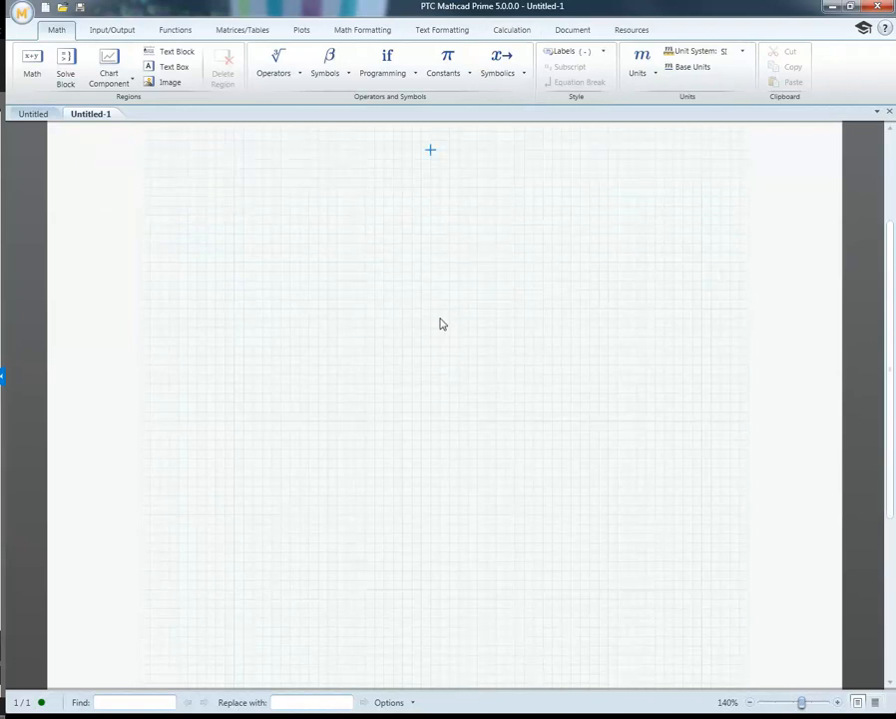
scroll(443, 325, up, 5)
double_click(437, 192)
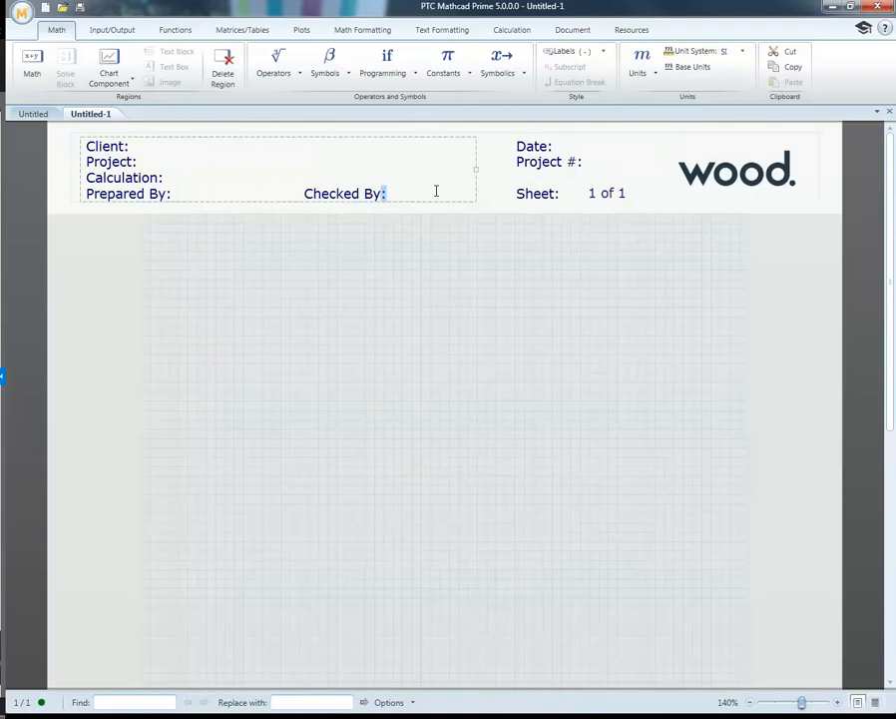
click(492, 178)
click(598, 173)
click(676, 160)
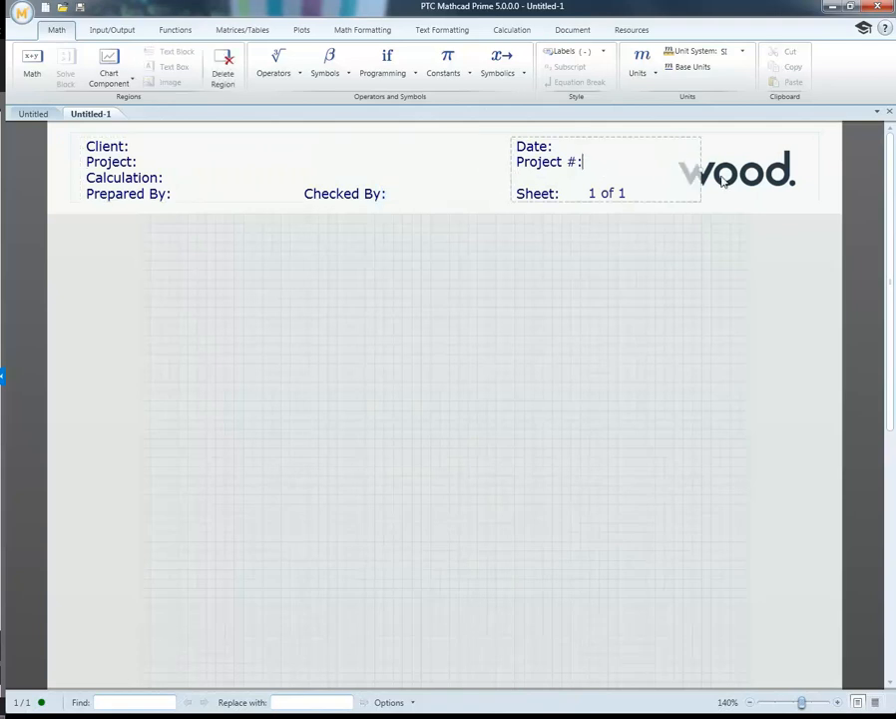
click(724, 181)
click(459, 169)
click(491, 178)
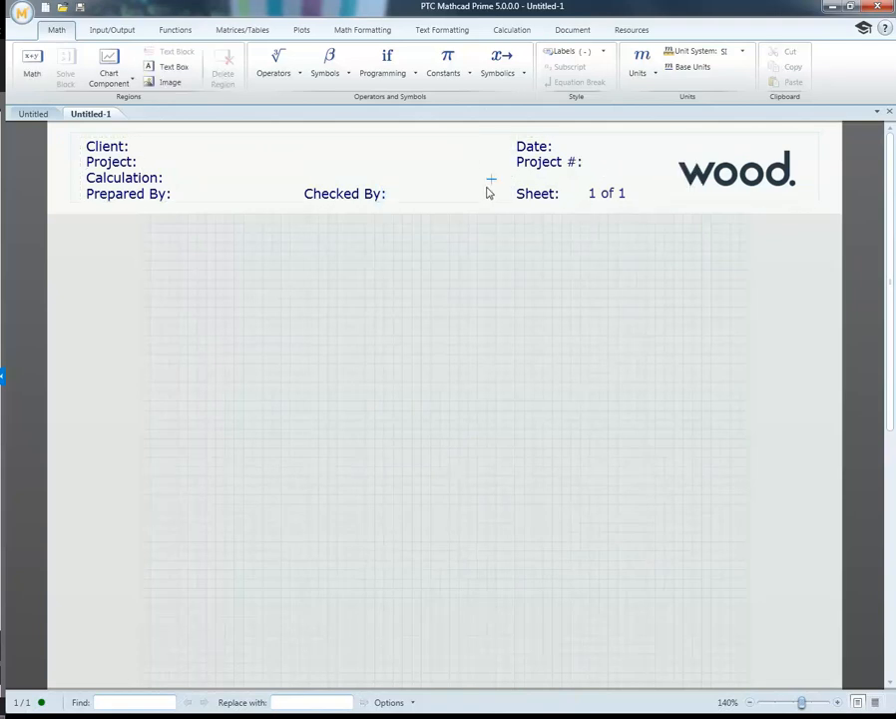
click(375, 254)
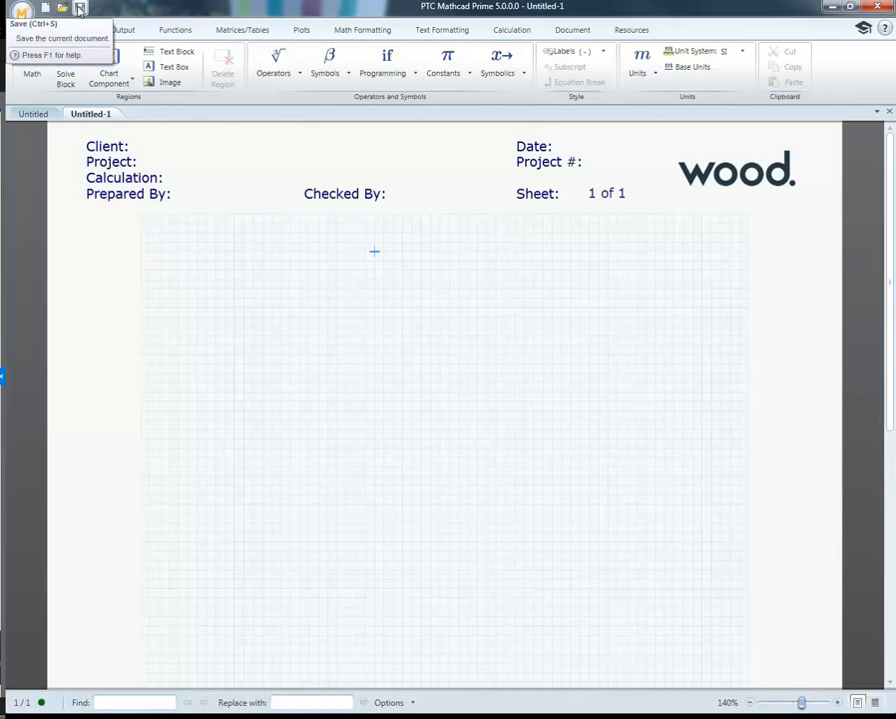
Step: Add the Close command to the Quick Access Toolbar
click(22, 13)
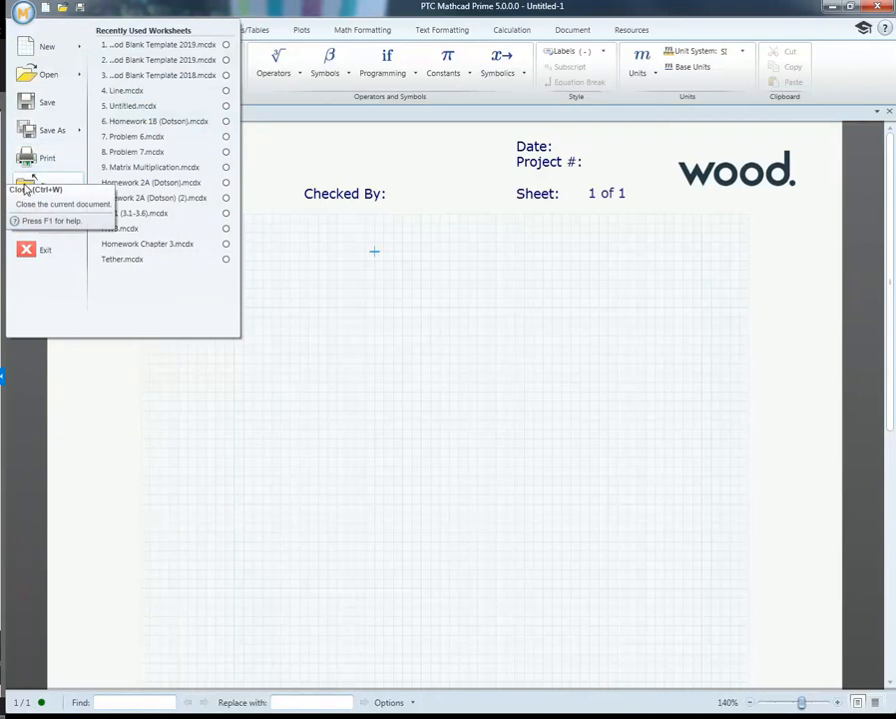
right_click(27, 189)
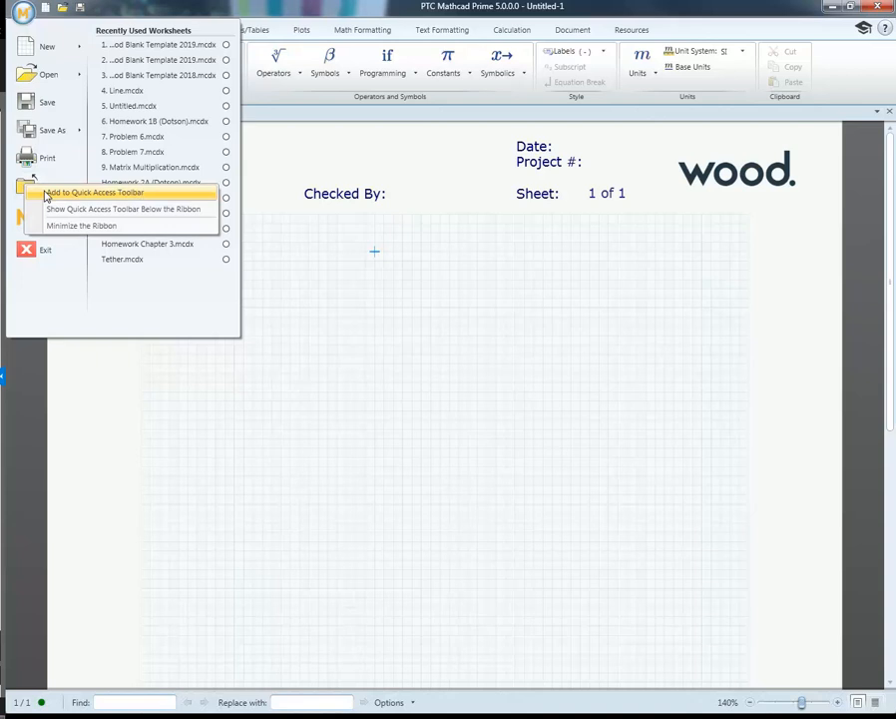
click(44, 197)
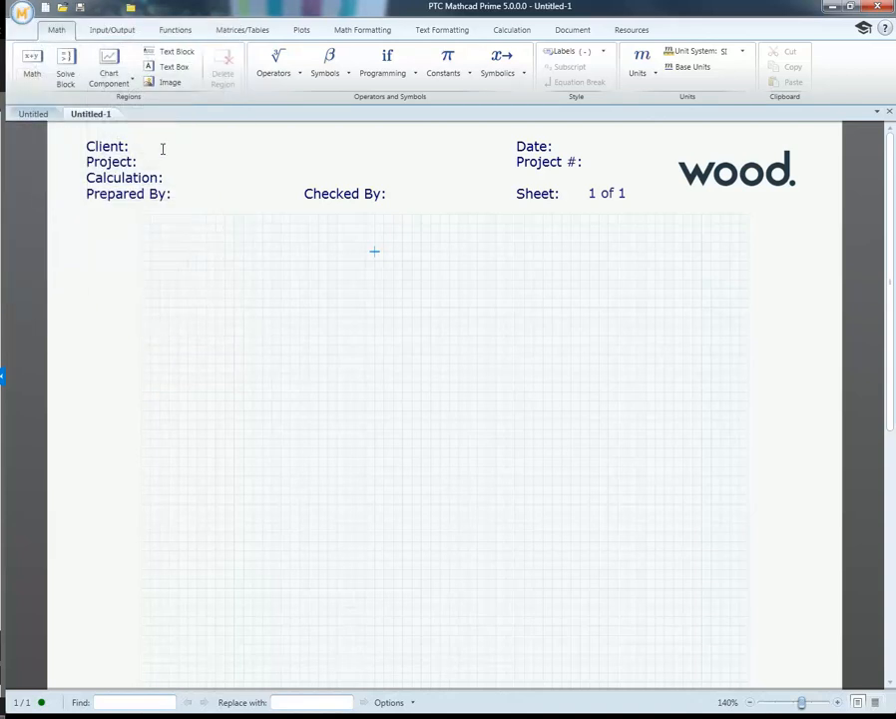
right_click(130, 9)
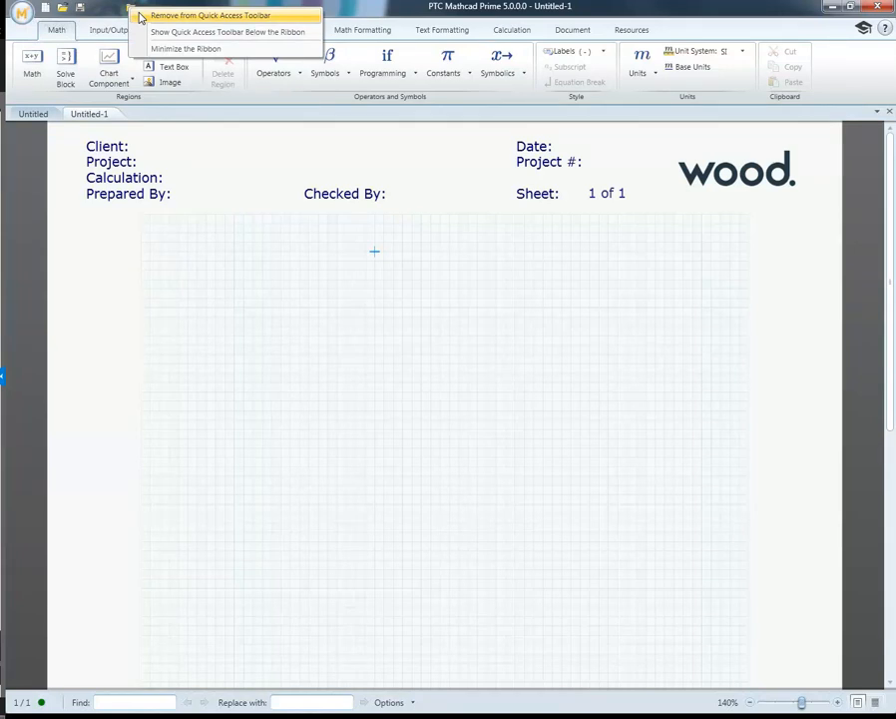
click(142, 261)
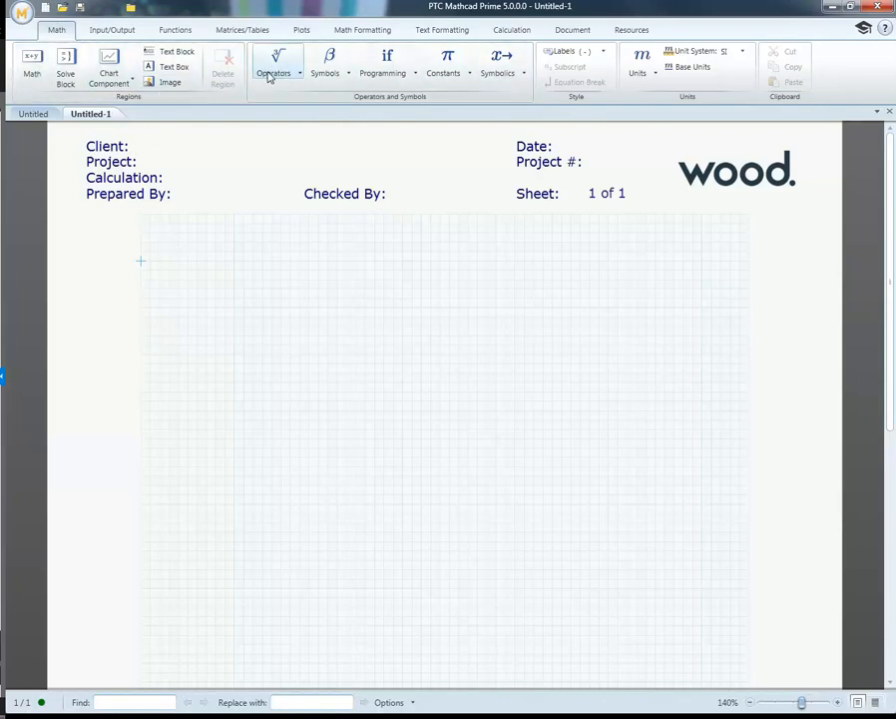
click(227, 257)
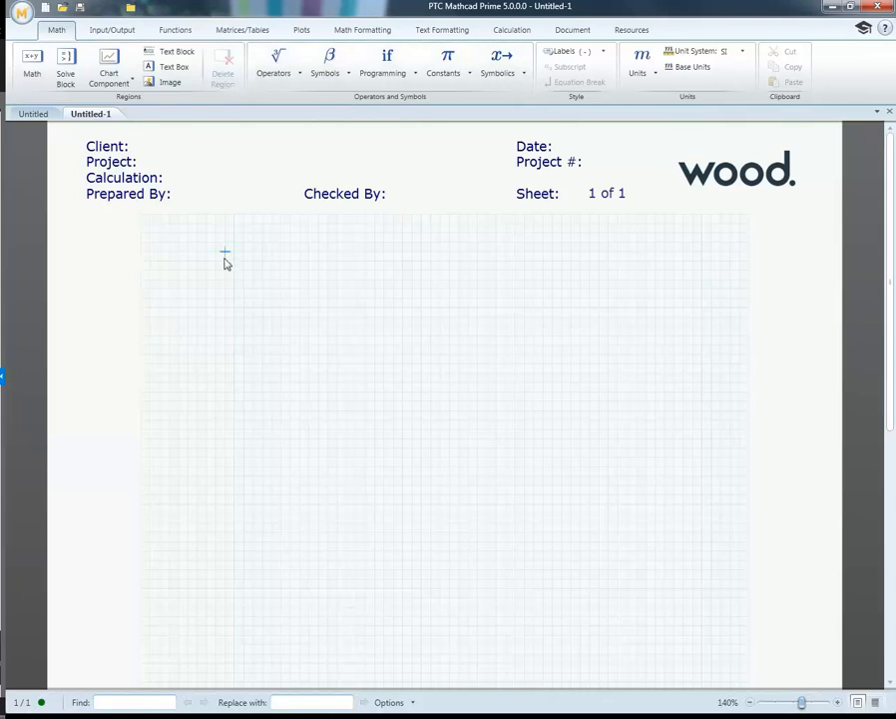
Step: Look up the context help from the USCS unit system entry and check the available unit system choices
click(744, 52)
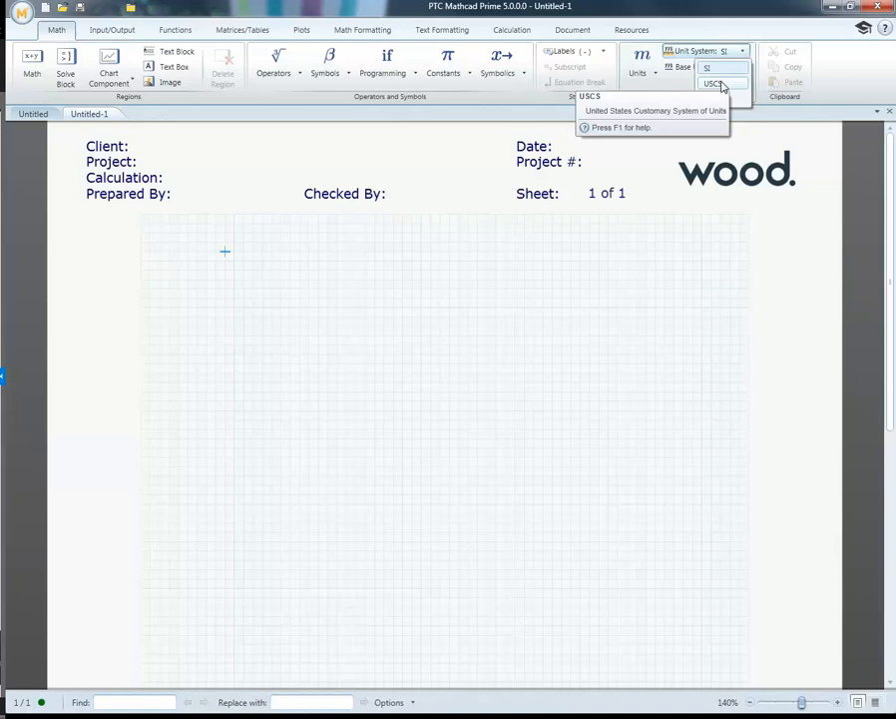
key(F1)
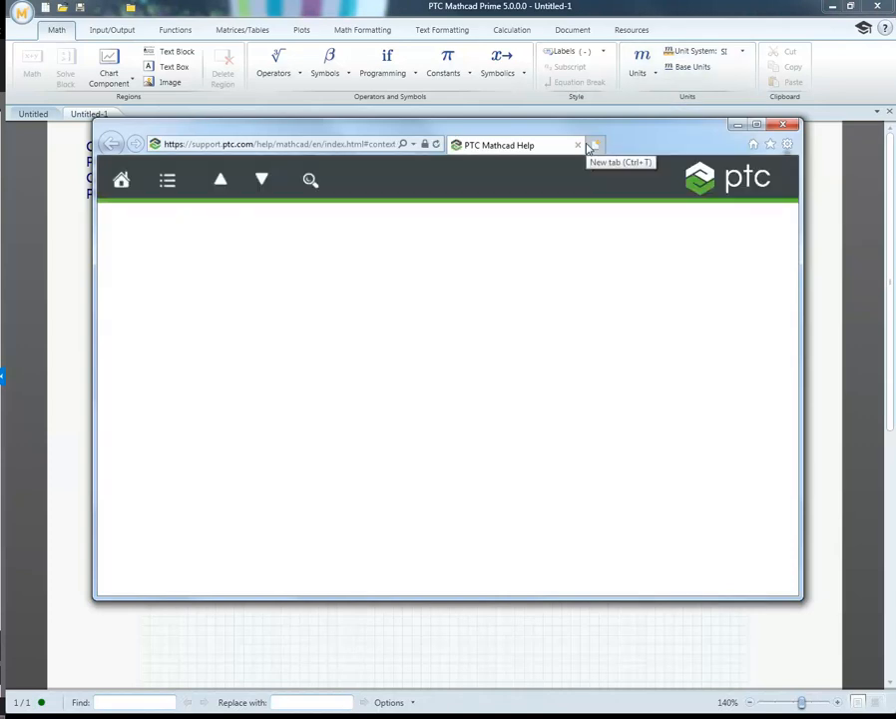
scroll(545, 261, down, 3)
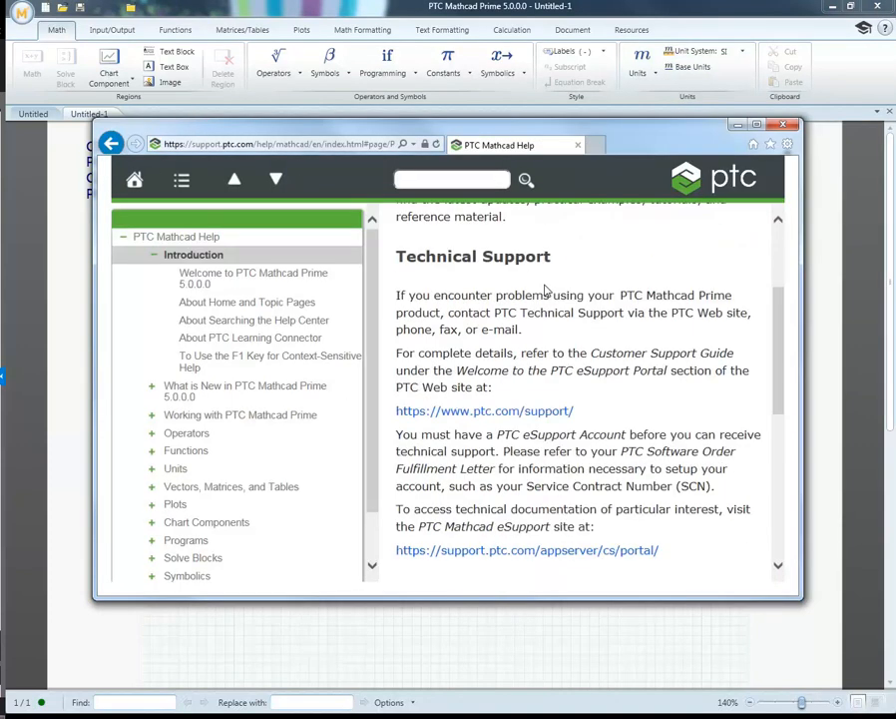
scroll(545, 284, down, 3)
scroll(529, 290, up, 6)
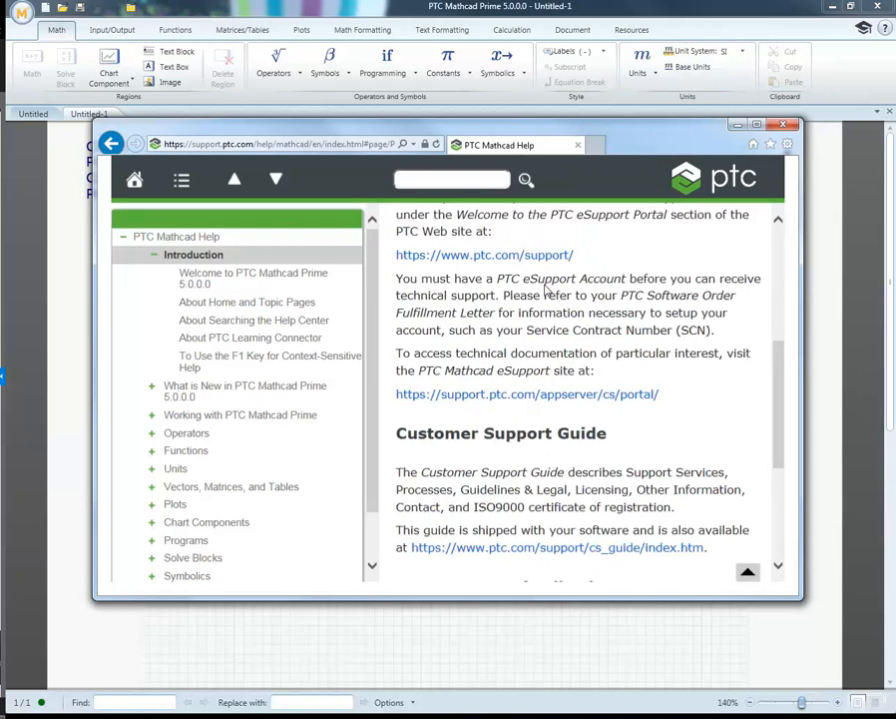
click(734, 126)
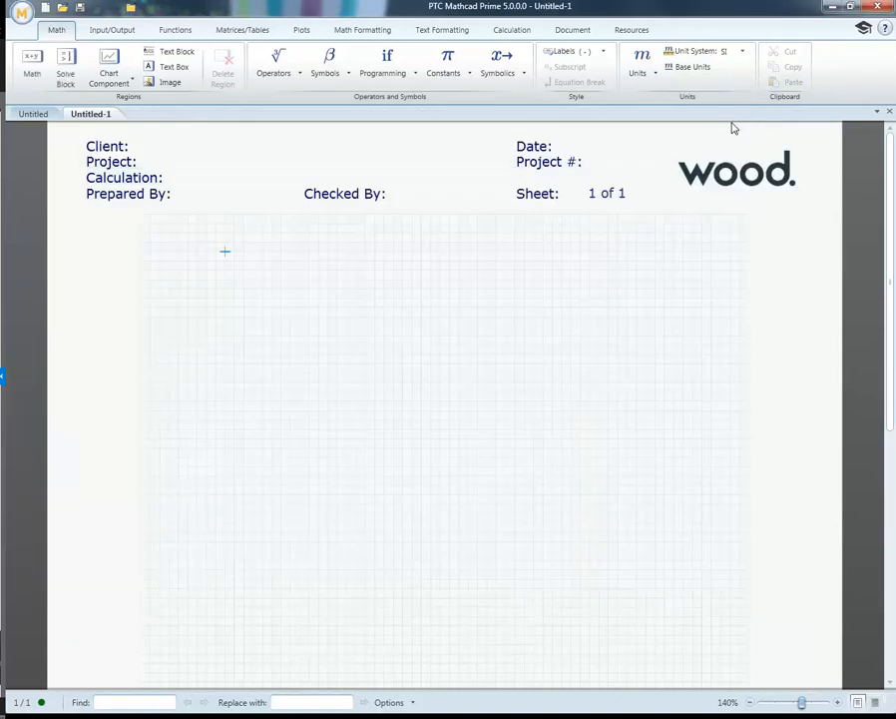
click(740, 52)
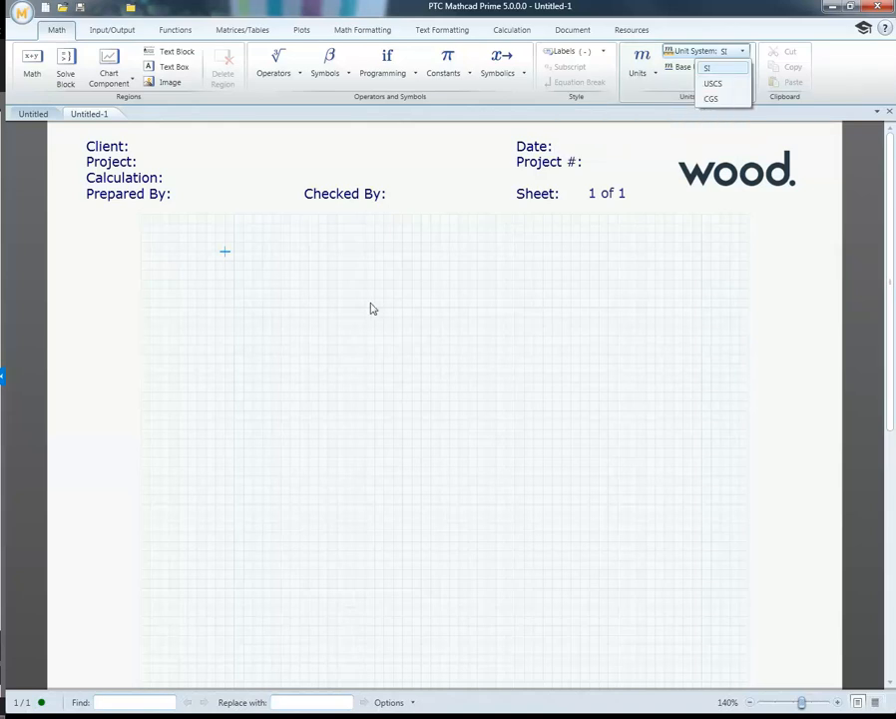
click(317, 297)
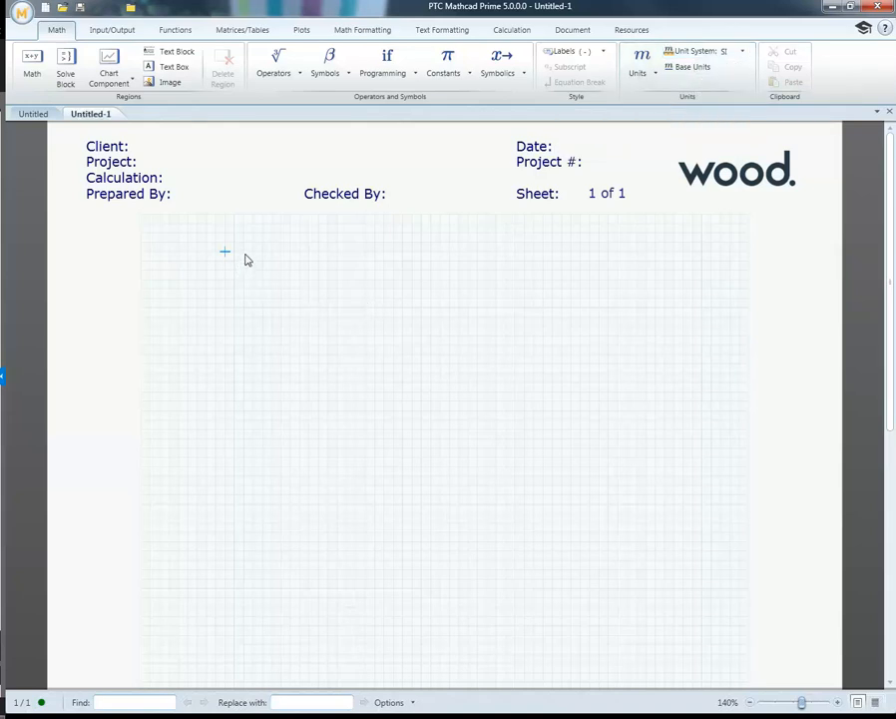
Step: Enter the expression 1 ft near the top of the worksheet grid and evaluate it in the worksheet's unit system
click(245, 255)
text(1·ft)
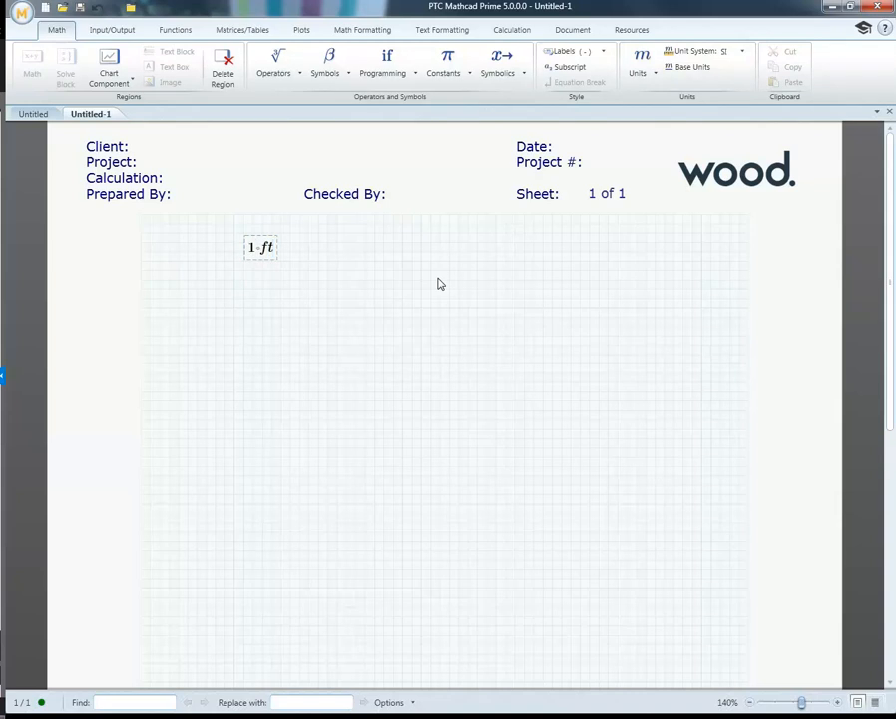
text(= (304.8·10^-3)·m)
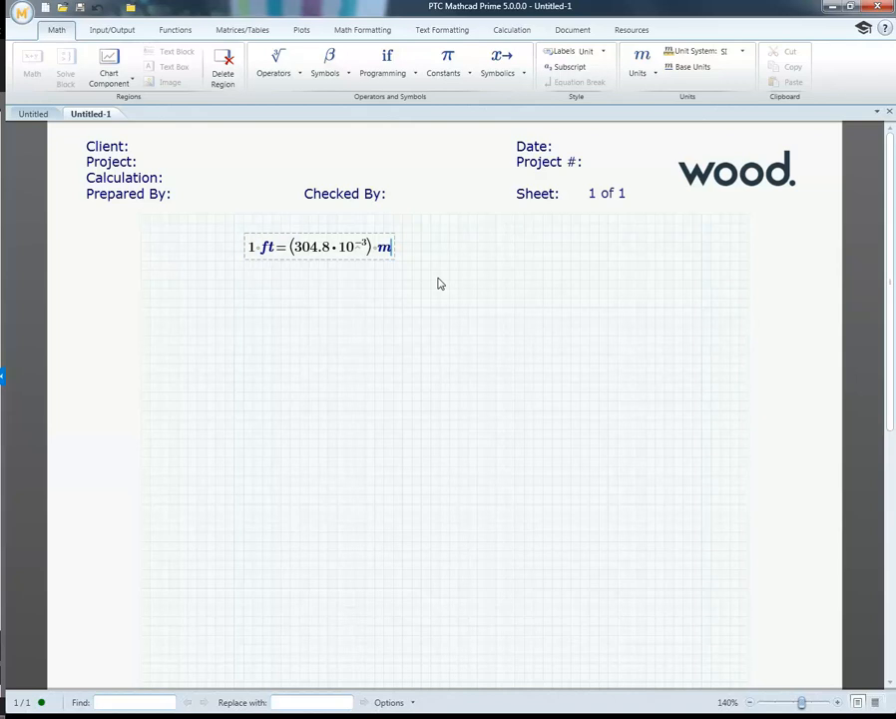
Step: Enter the expression 1 lbf below the foot expression and evaluate it in the SI unit system
click(243, 307)
text(lb)
key(BackSpace)
key(BackSpace)
text(1 lbf )
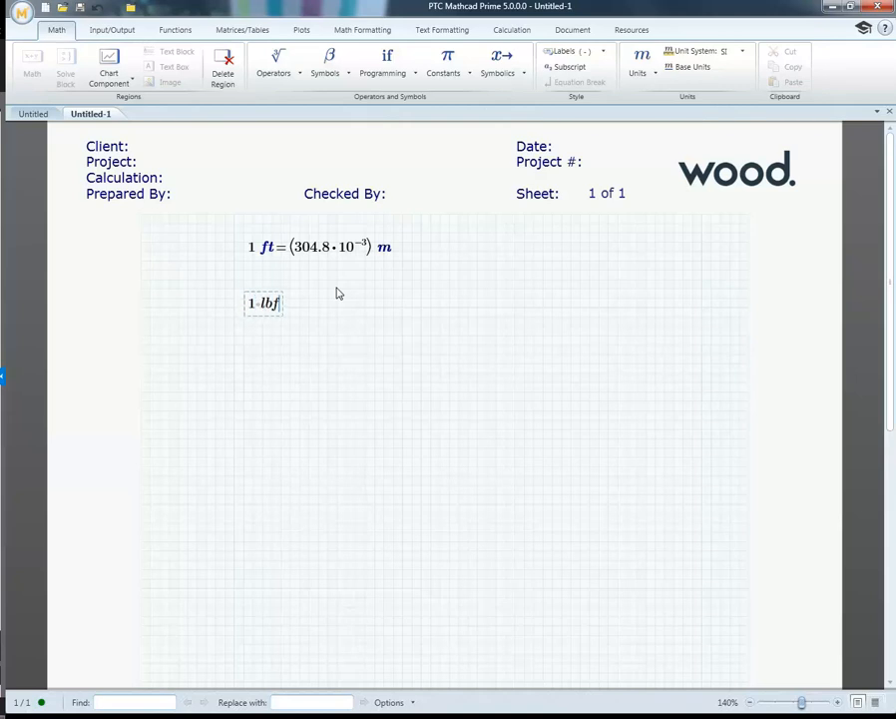
text(= 4.4482 N)
click(393, 288)
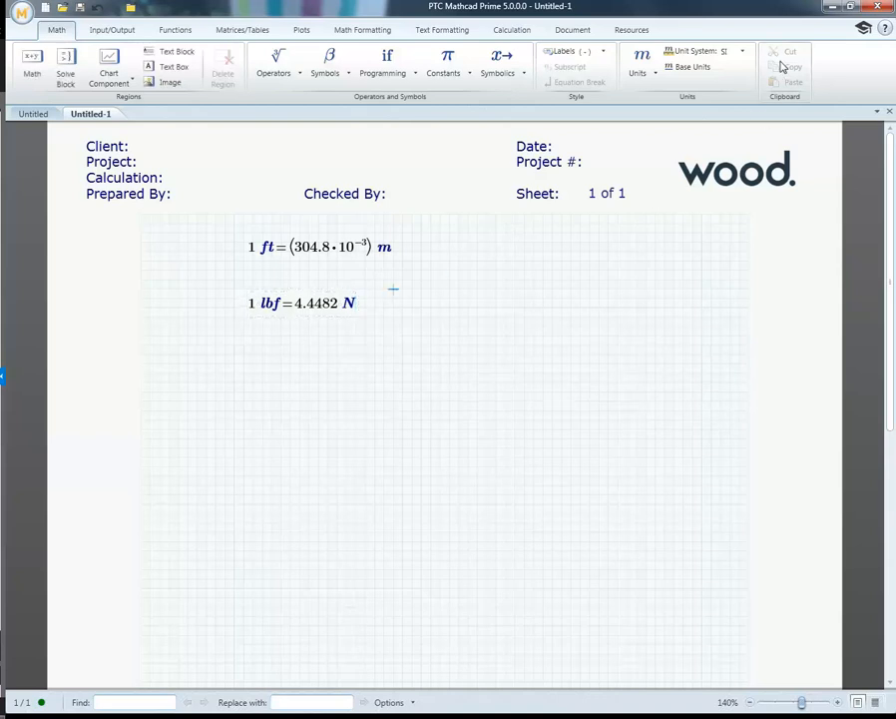
Step: Switch the worksheet's unit system to USCS and evaluate 1 m beside the foot expression
click(740, 52)
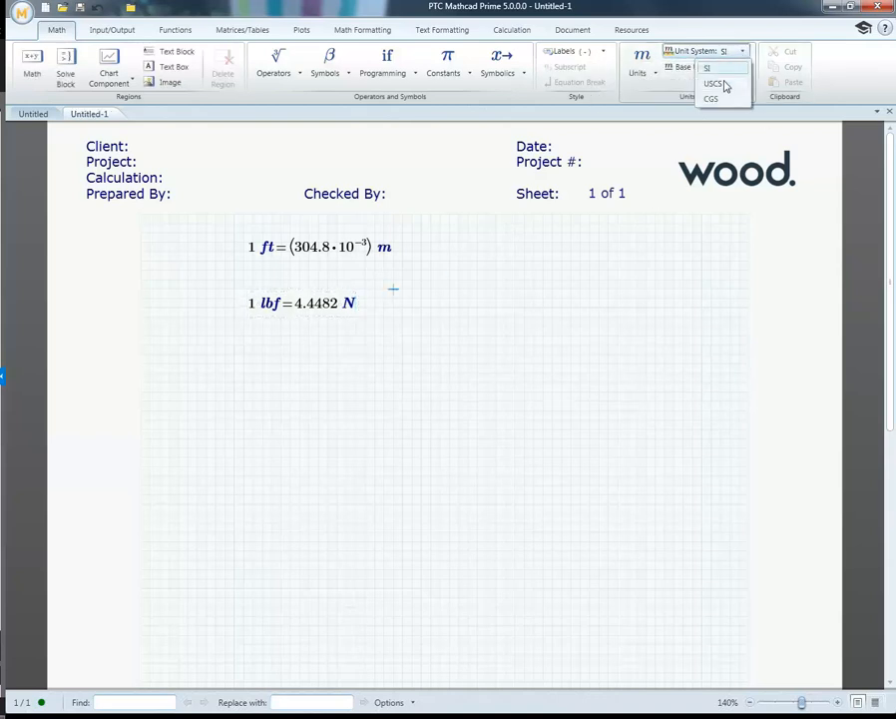
click(716, 83)
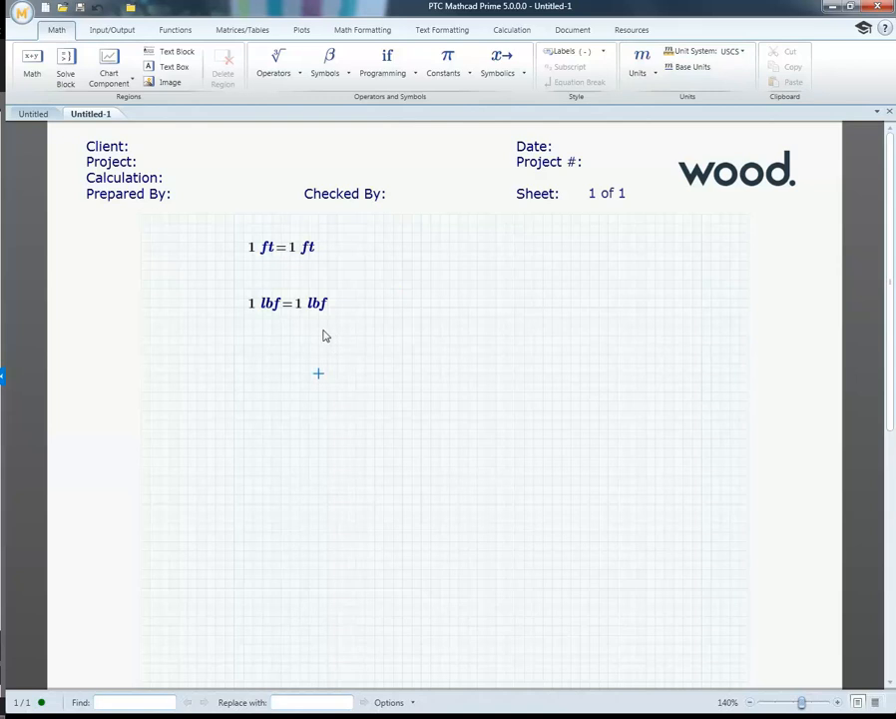
click(385, 253)
text(1 m=3.2808 ft)
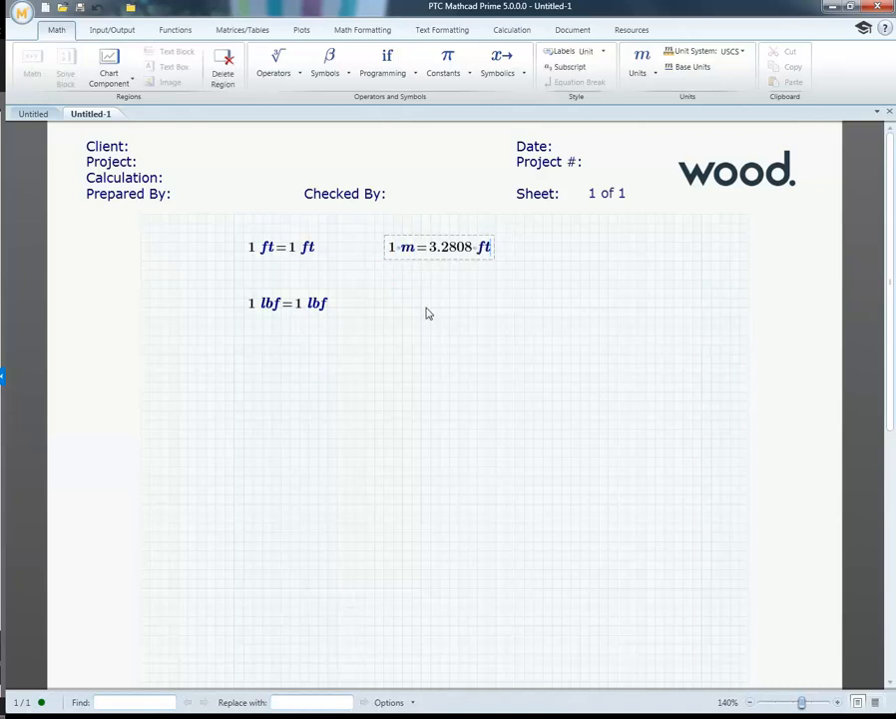
Step: Delete the foot, pound-force and metre expressions from the worksheet
drag(541, 333, 236, 235)
key(Delete)
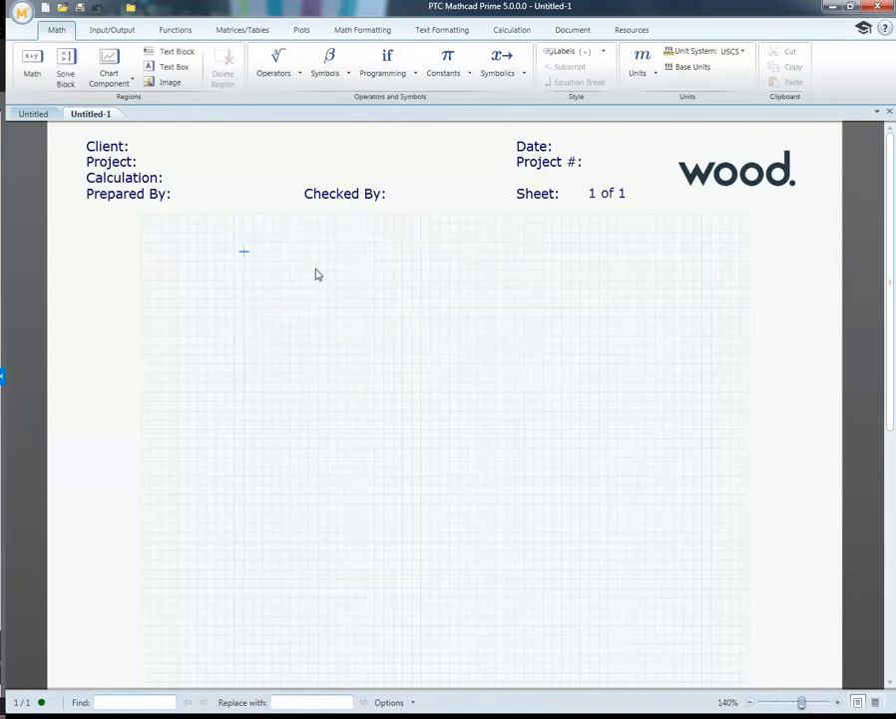
click(215, 254)
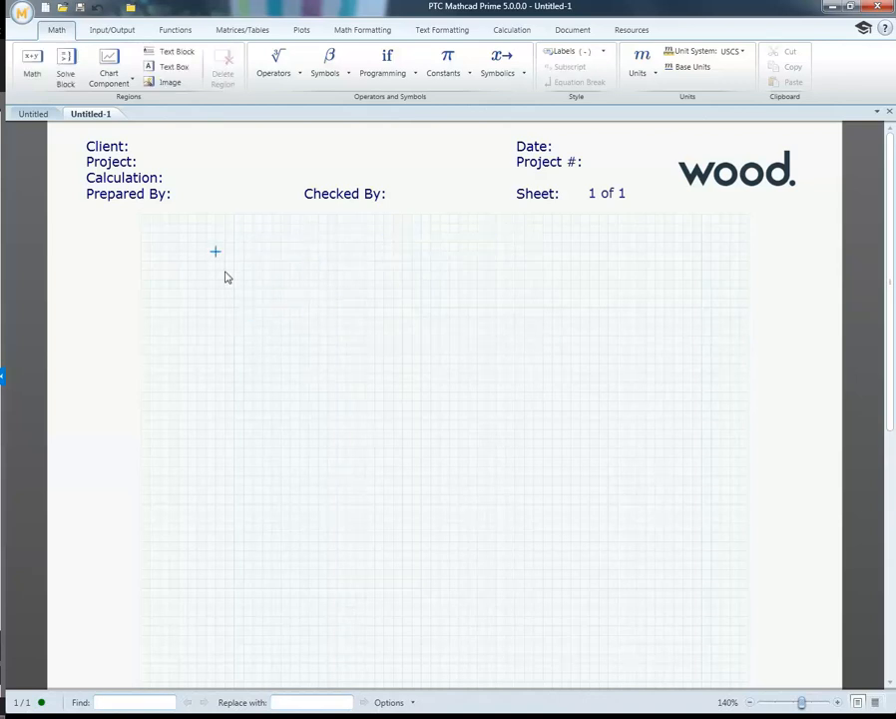
Step: Set the worksheet's unit system back to SI and evaluate 1 m near the top of the grid
click(743, 50)
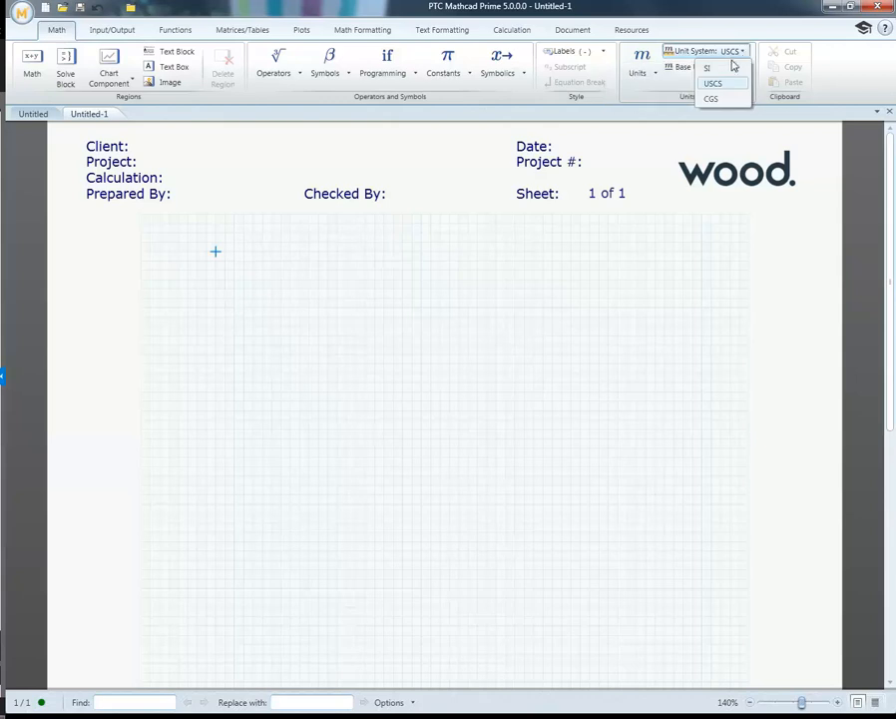
click(712, 70)
click(197, 260)
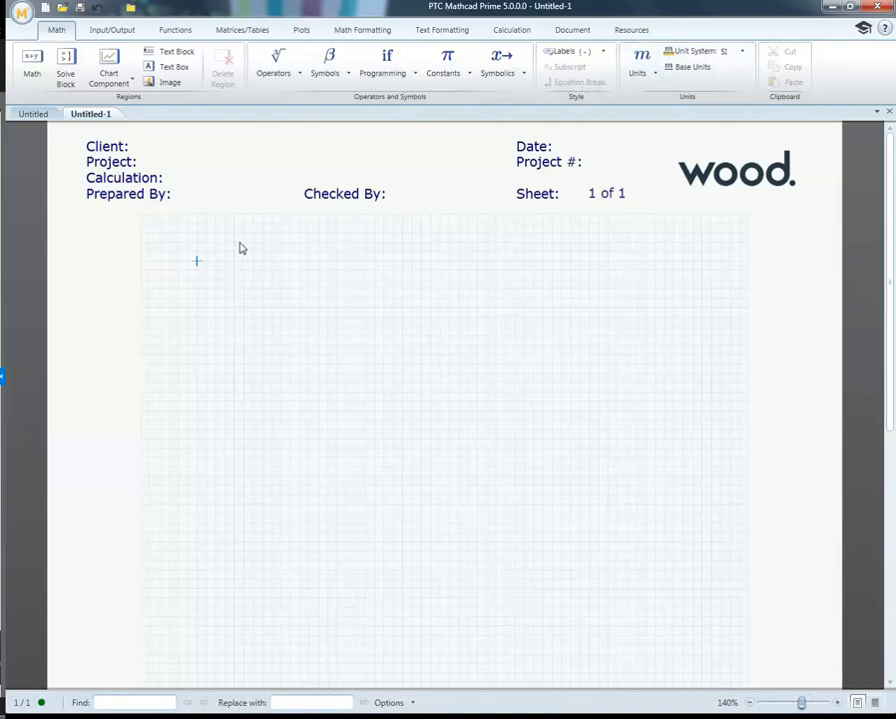
click(236, 245)
text(1)
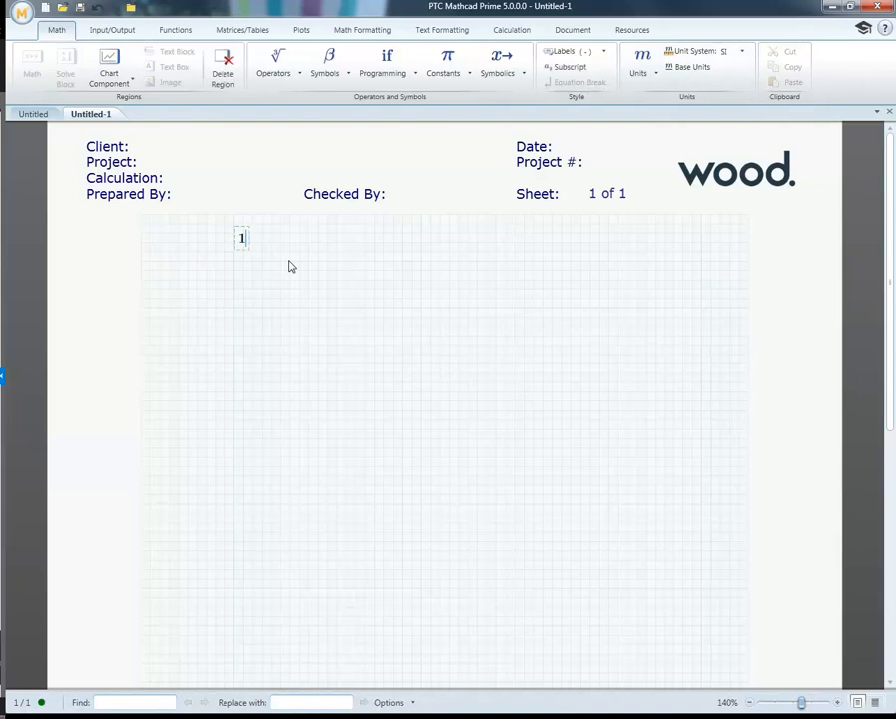
text(·m=1 m)
click(327, 270)
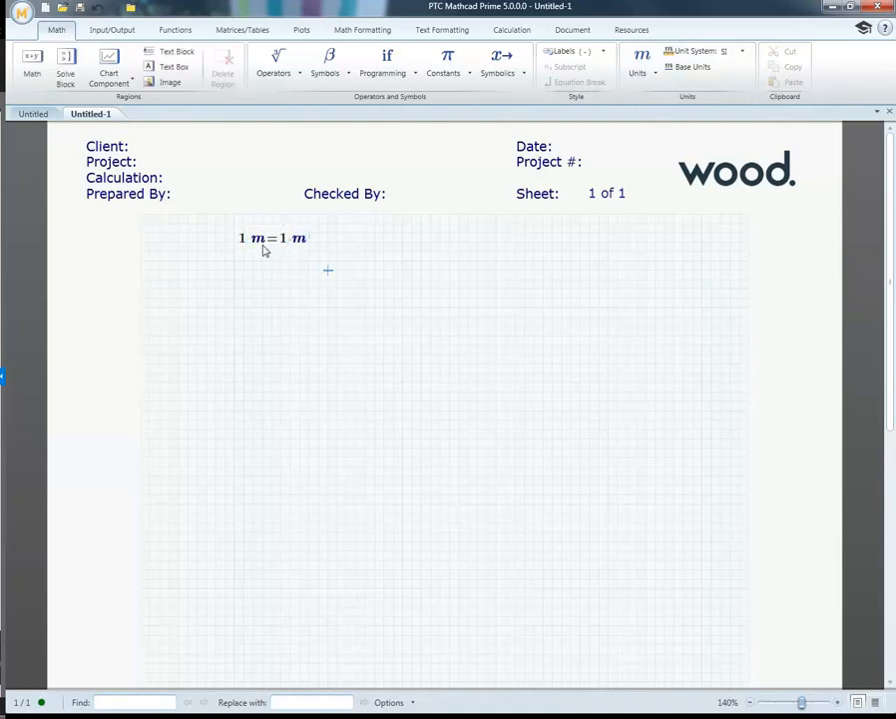
Step: Enter a second 1 m expression below, picking the metre from the Length units, and evaluate it in mm
click(253, 279)
text(1)
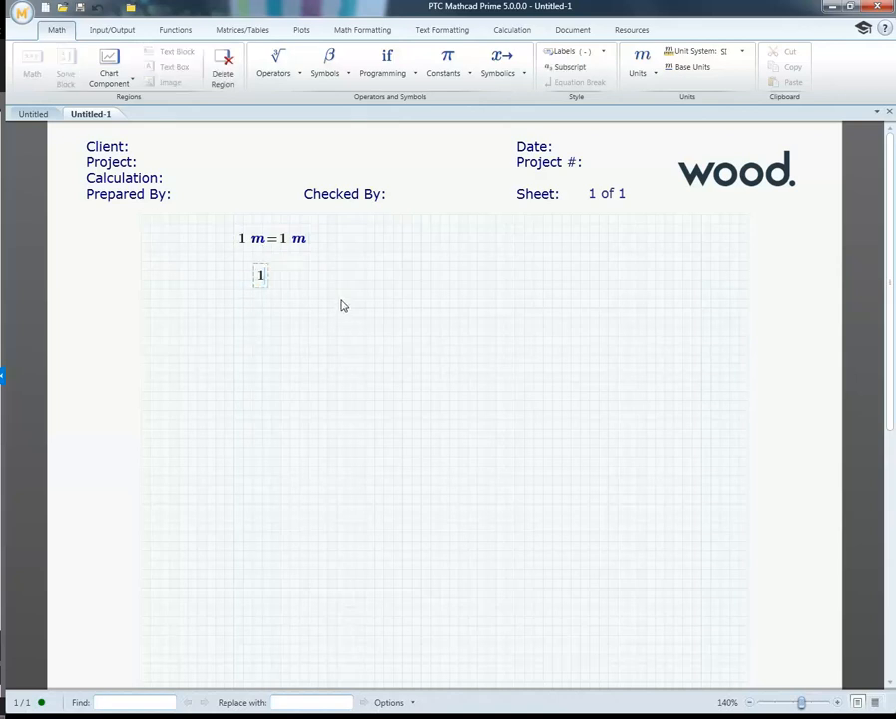
click(656, 74)
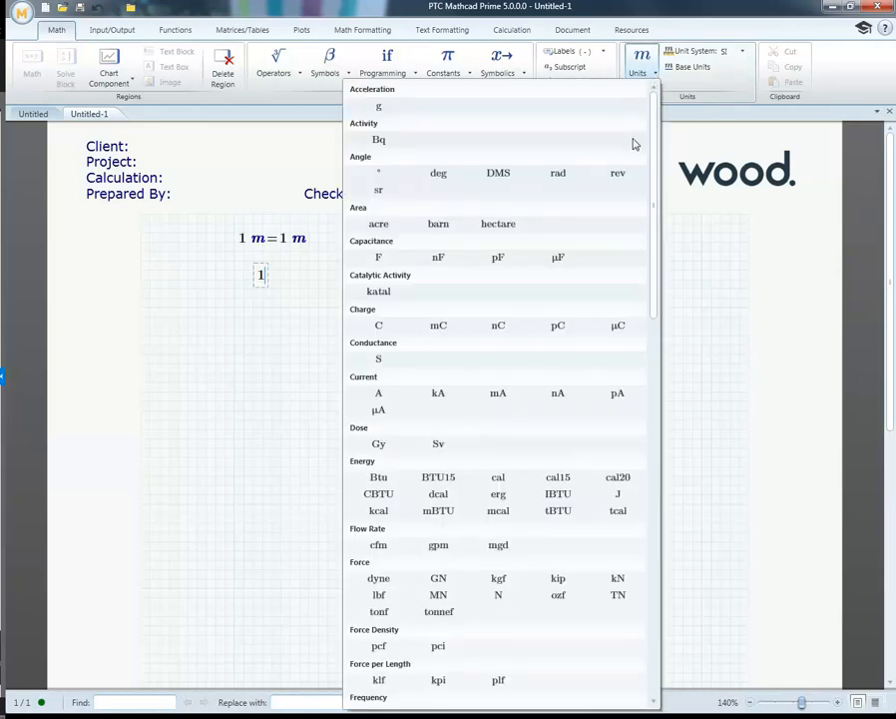
scroll(633, 140, down, 8)
scroll(632, 147, down, 3)
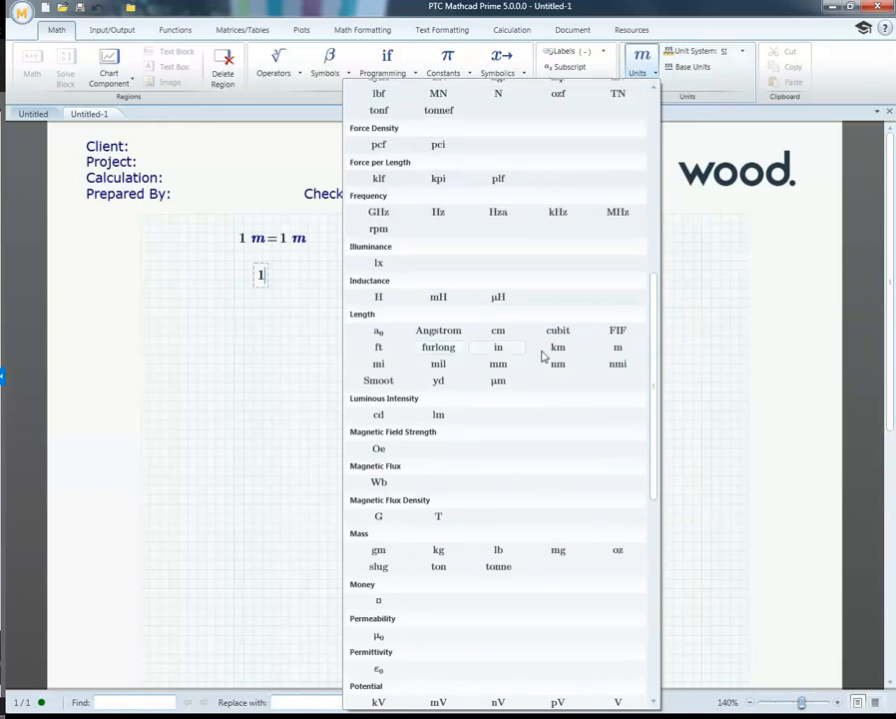
click(618, 348)
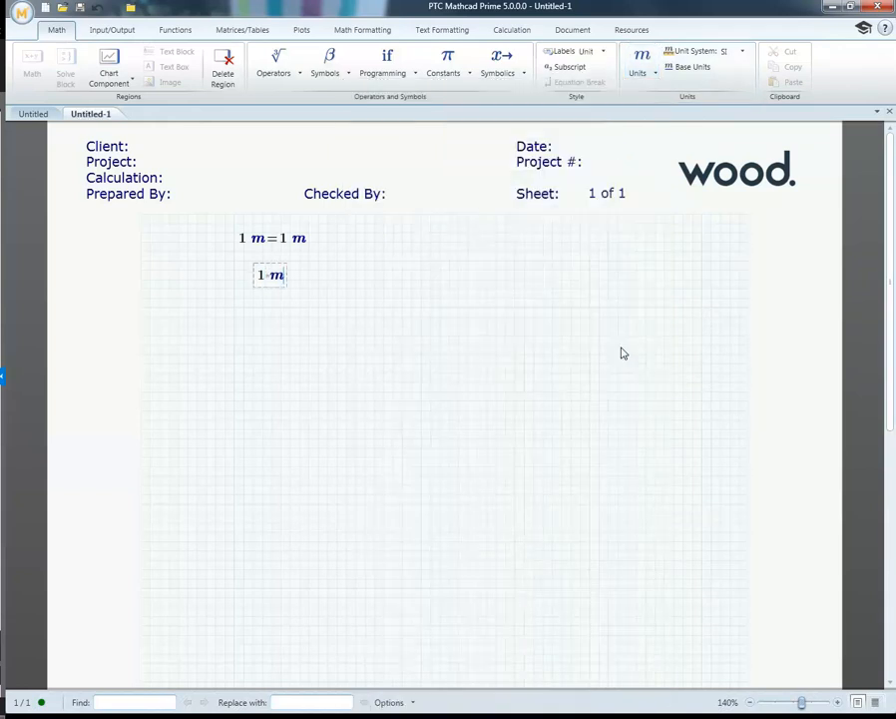
text(=)
key(BackSpace)
text(mm)
key(Return)
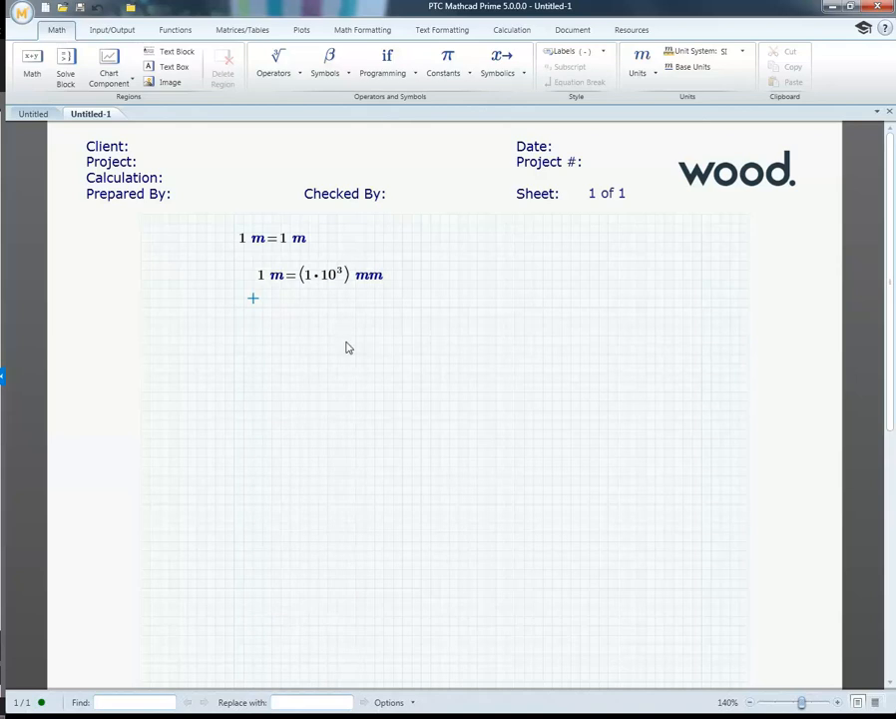
Step: Enter and evaluate 1 lb and, below it, 1 lbf to compare pound mass with pound force
click(246, 320)
text(1*lb=(453.5924·10^-3) kg)
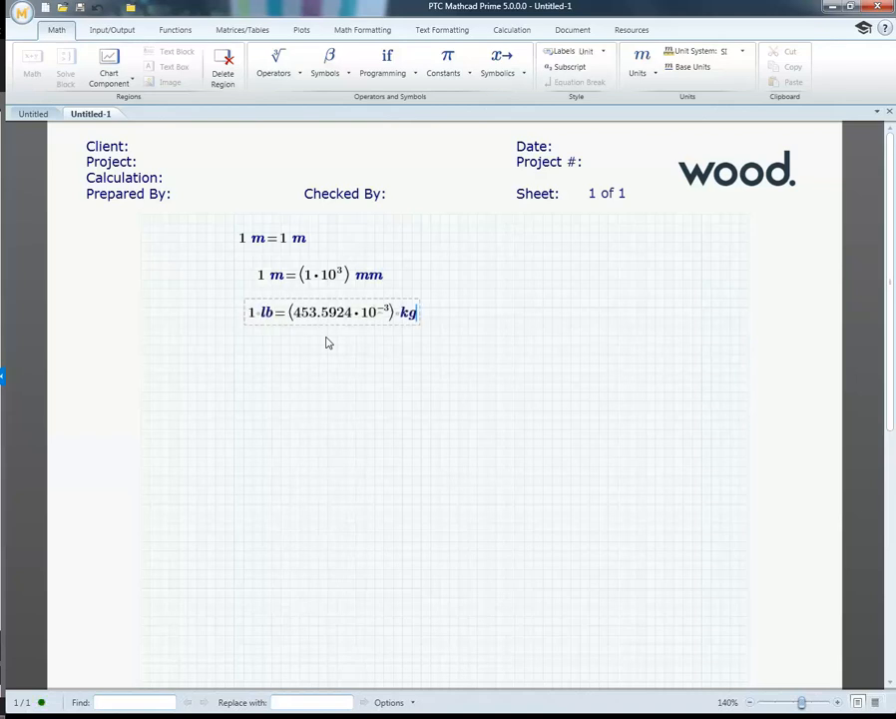
click(262, 383)
text(1*lbf)
text(=4.4482·N)
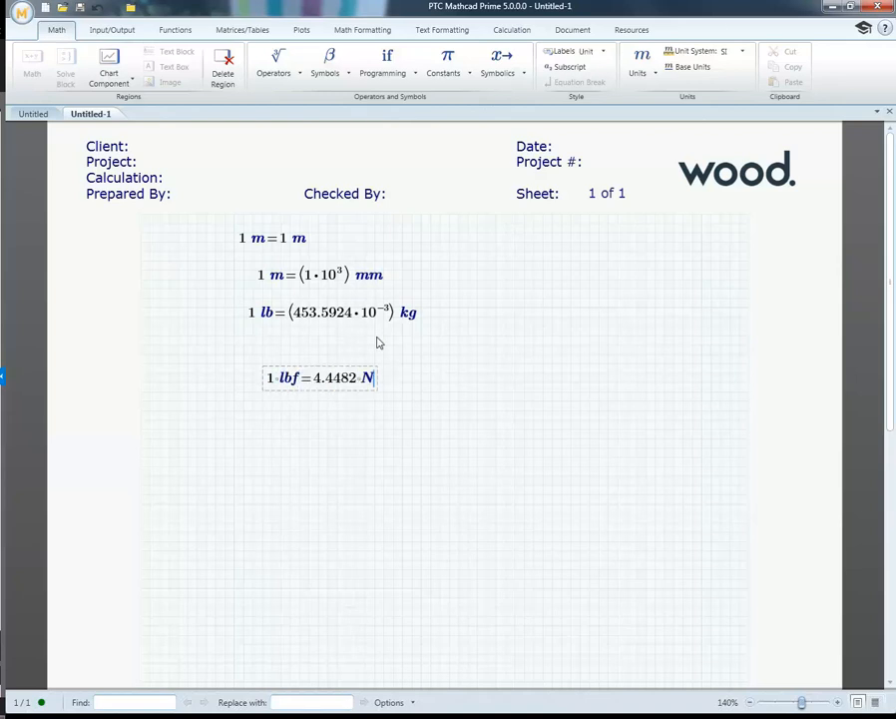
click(430, 363)
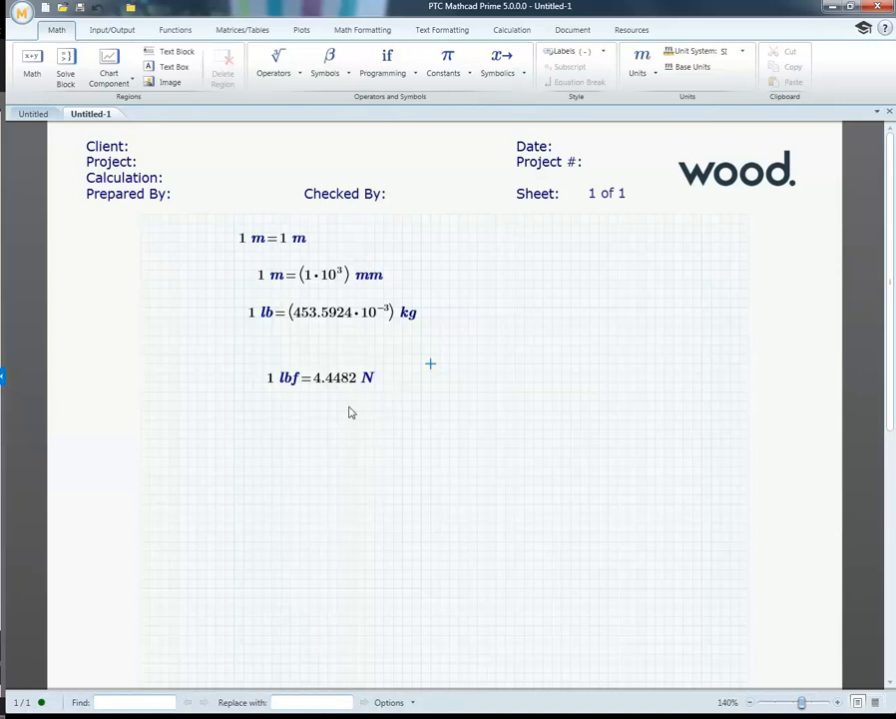
Step: Delete all four metre, pound and pound-force expressions from the worksheet
drag(486, 402, 189, 234)
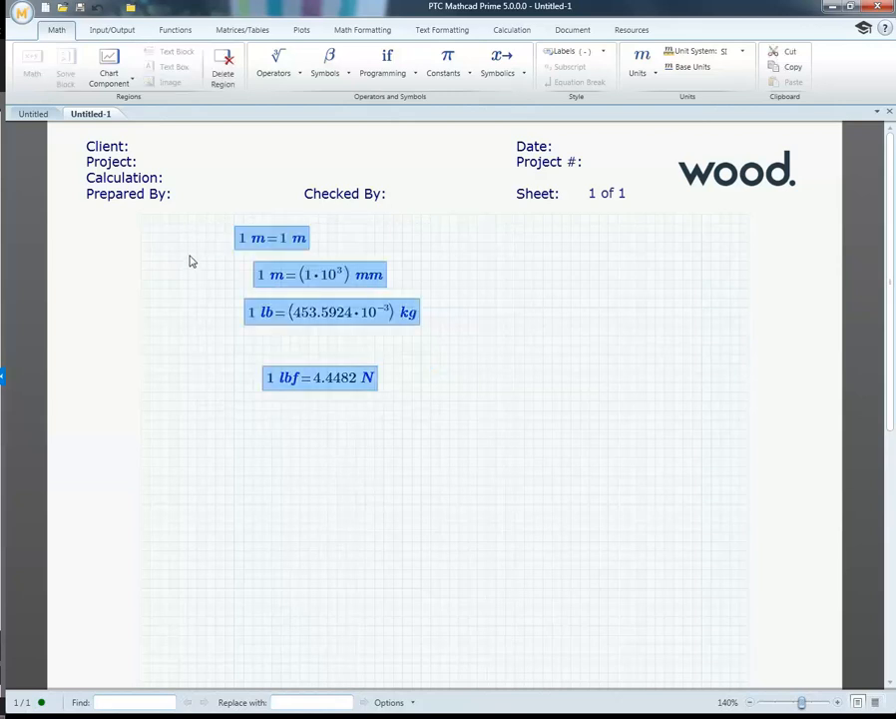
key(Delete)
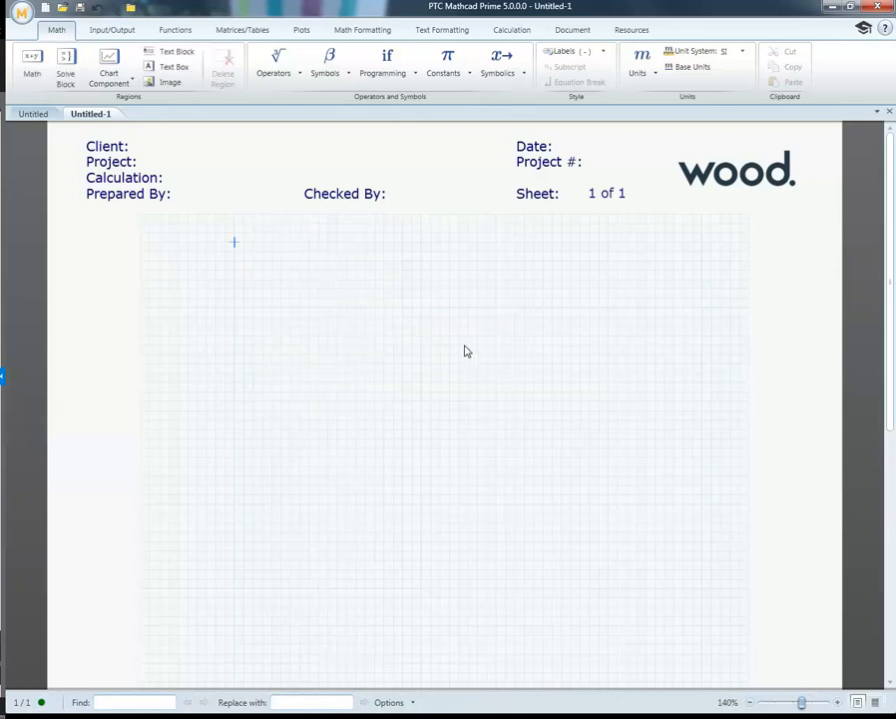
click(252, 269)
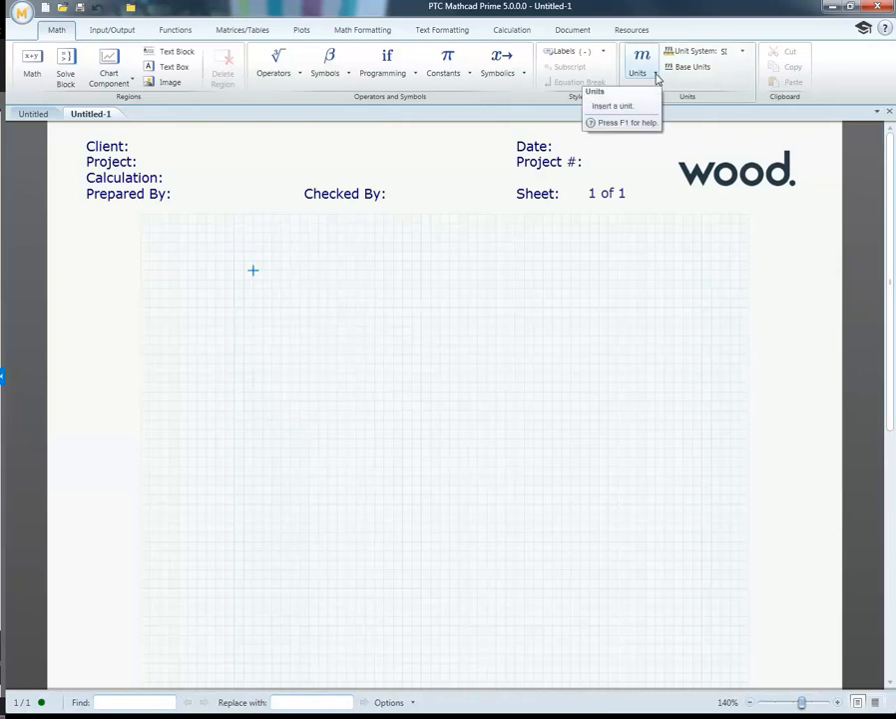
Step: Examine the list of available units by category, from acceleration and angle through force, pressure and temperature to volume
click(657, 78)
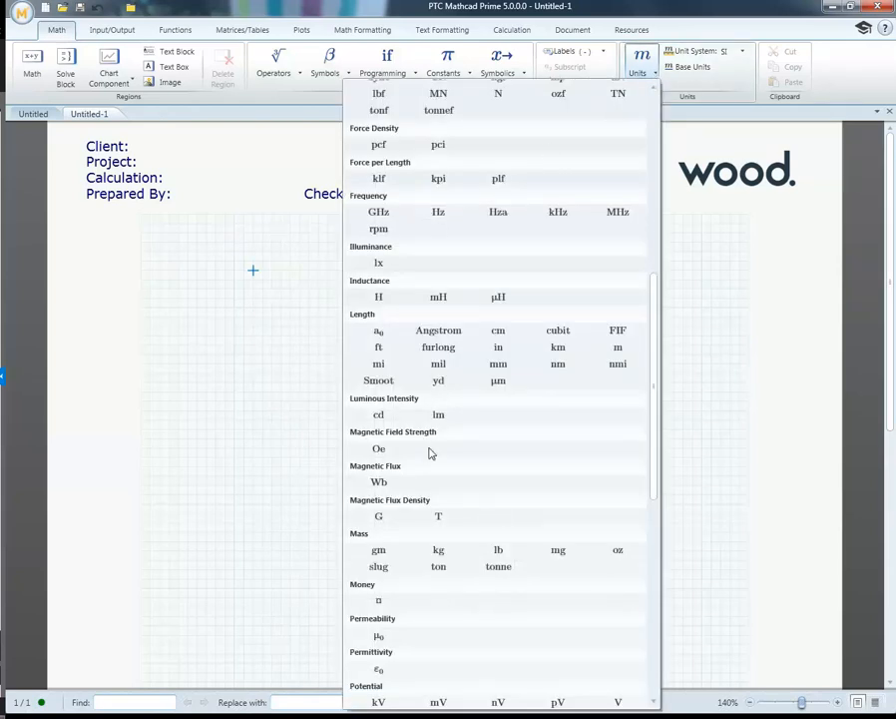
scroll(435, 377, up, 1)
scroll(431, 378, up, 5)
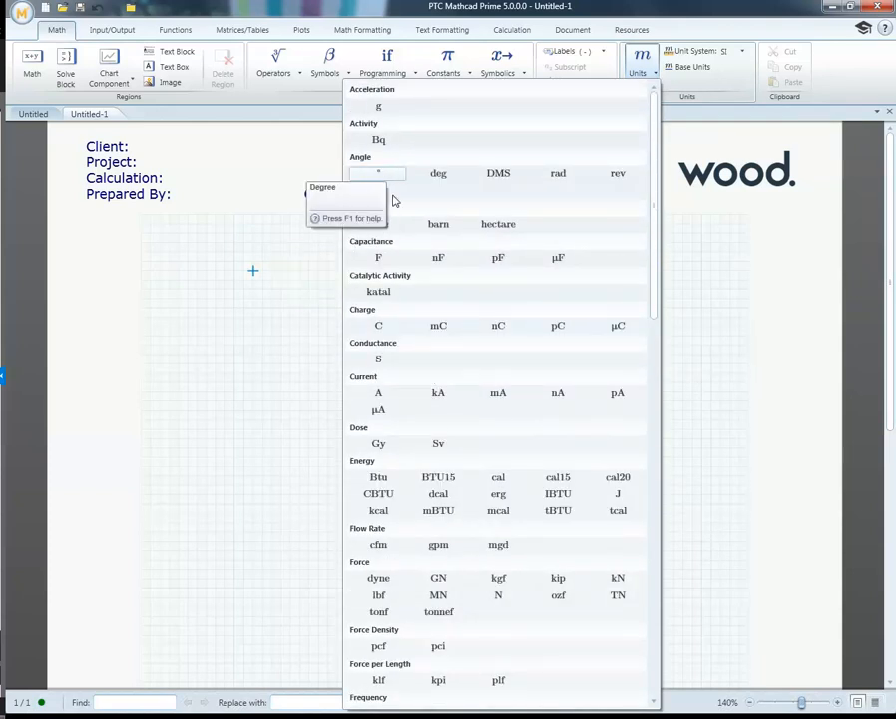
scroll(401, 253, down, 9)
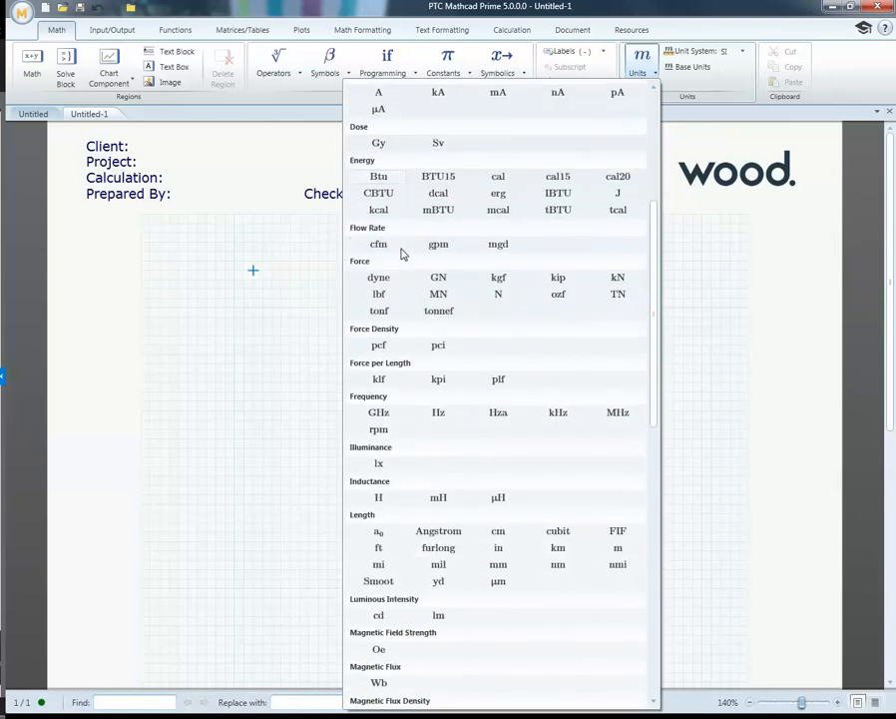
scroll(411, 369, up, 5)
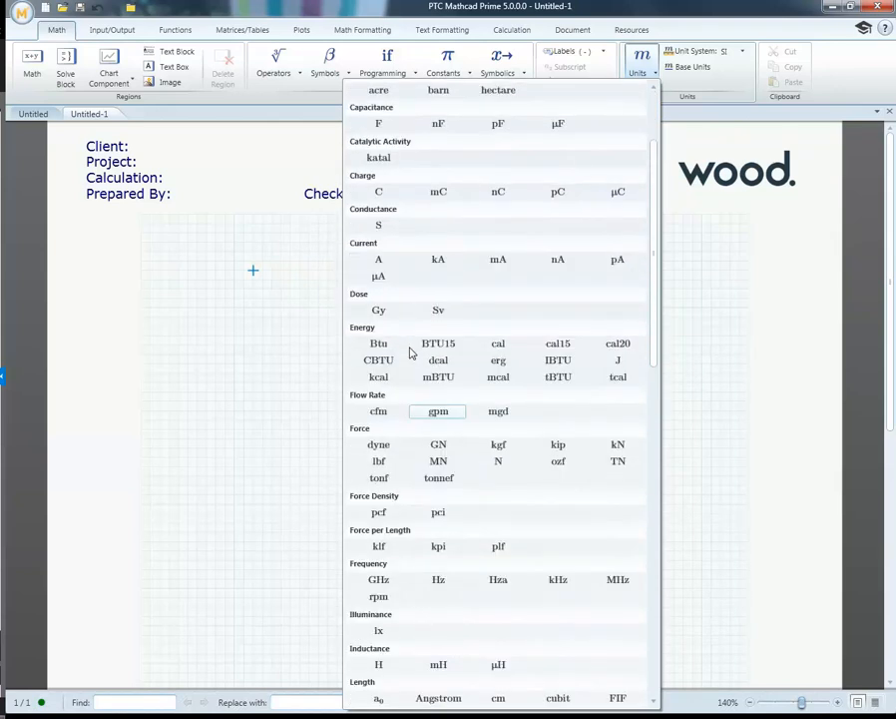
scroll(410, 353, up, 1)
scroll(409, 353, down, 13)
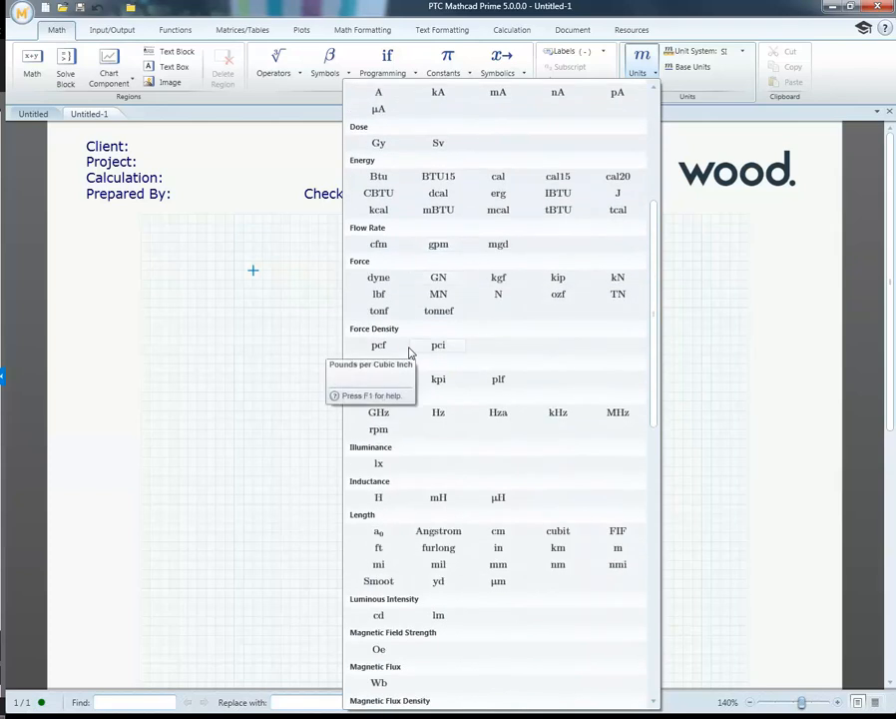
scroll(409, 352, down, 15)
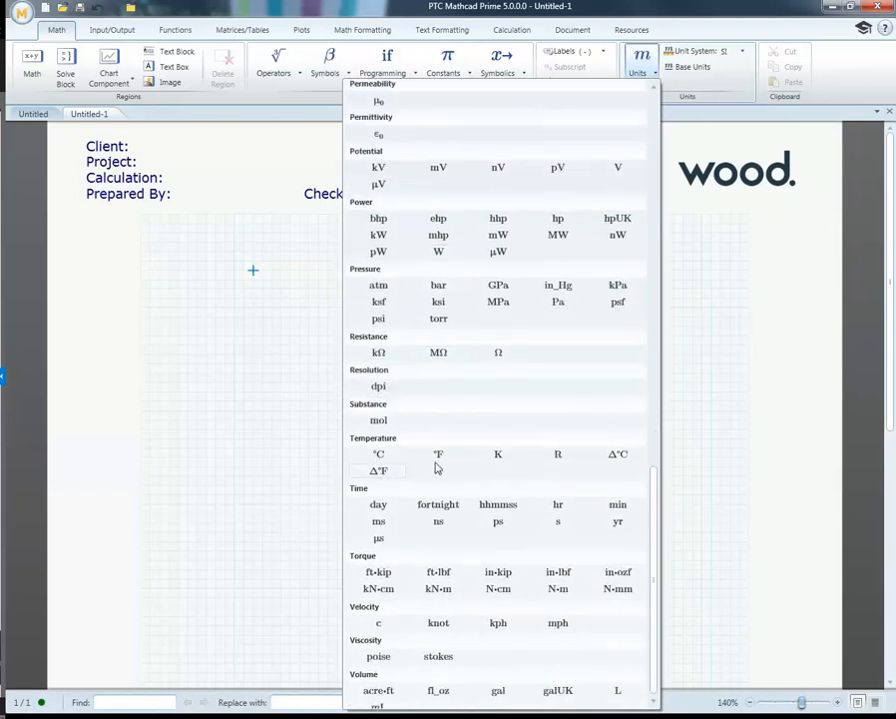
click(260, 312)
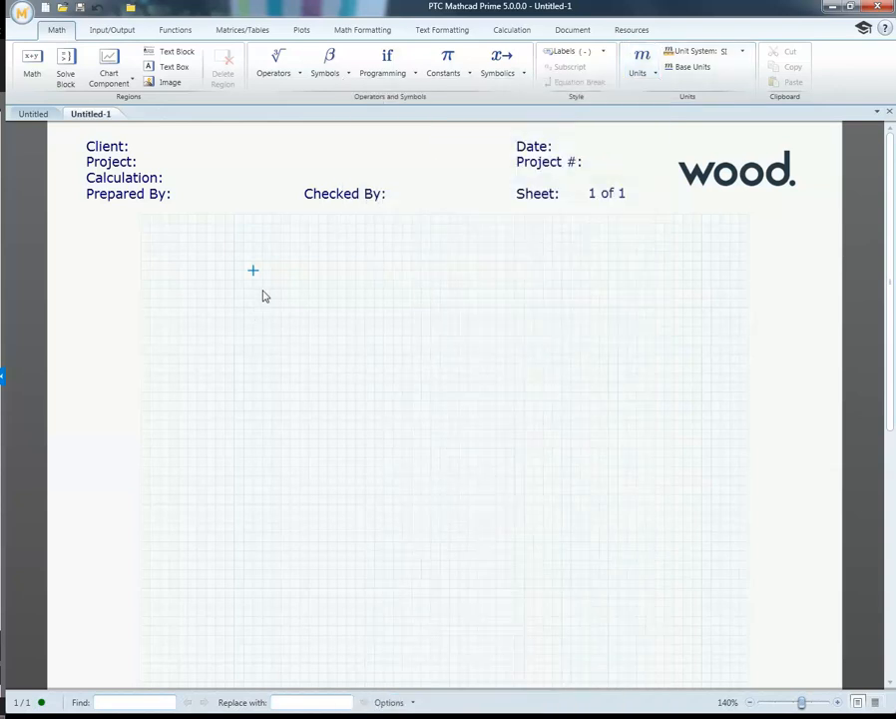
Step: Enter 25 deg near the top of the worksheet grid and evaluate it in rad
click(263, 263)
text(25)
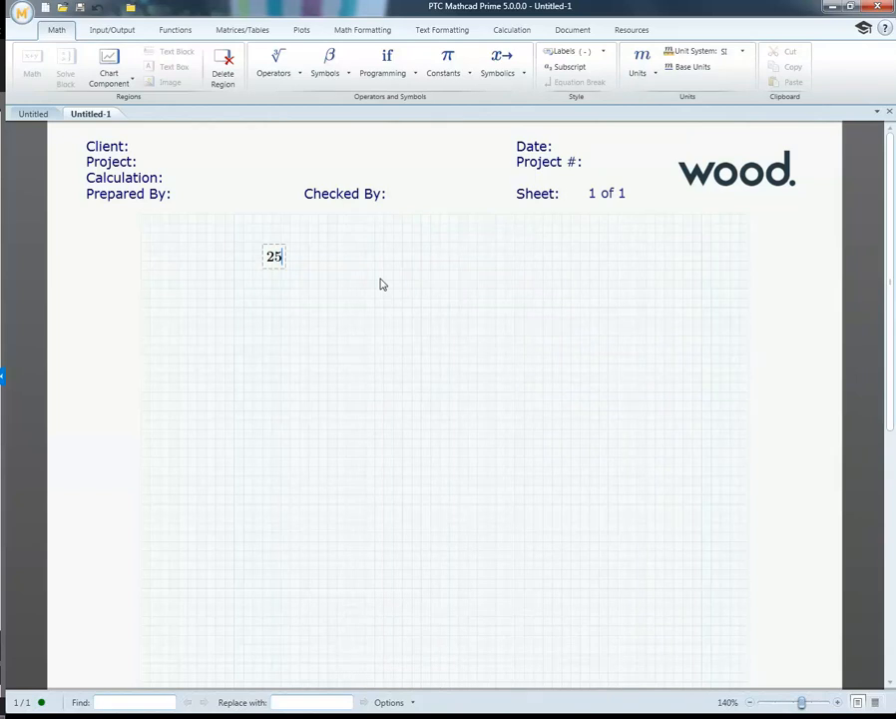
text(deg=436.3323·10^-3)
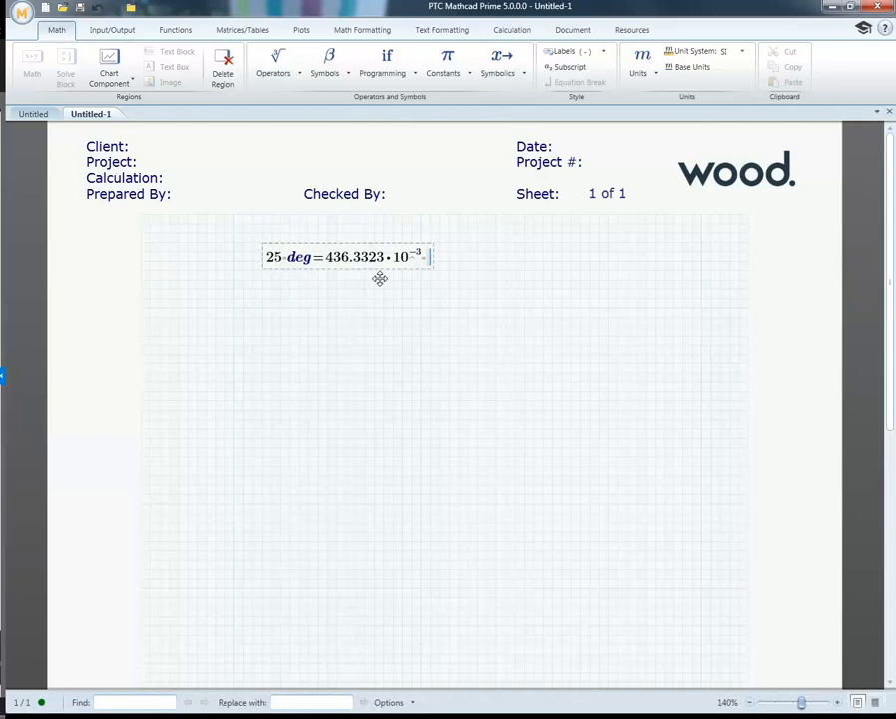
text(rad)
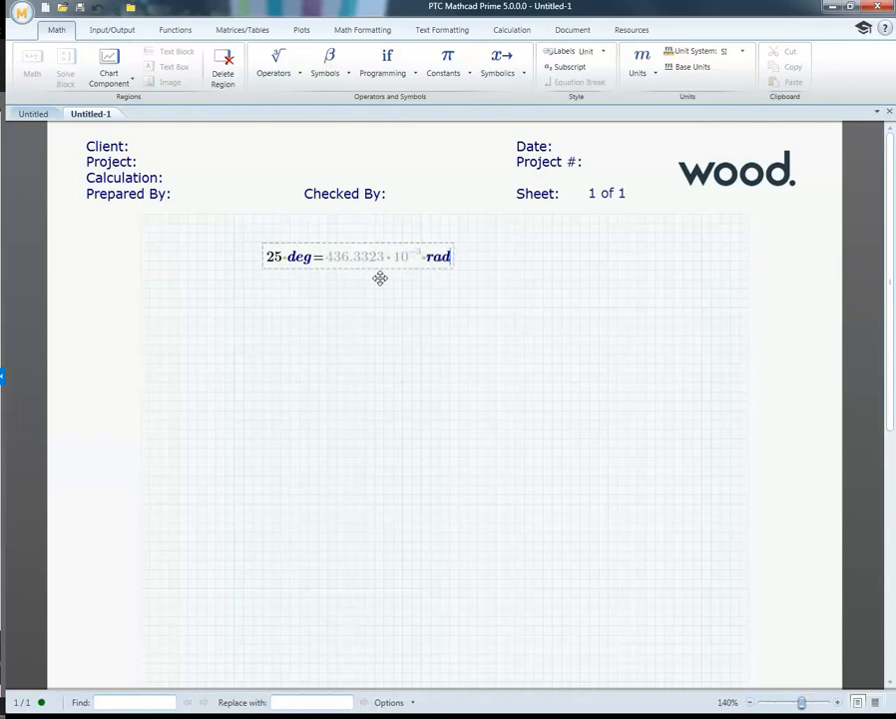
key(Return)
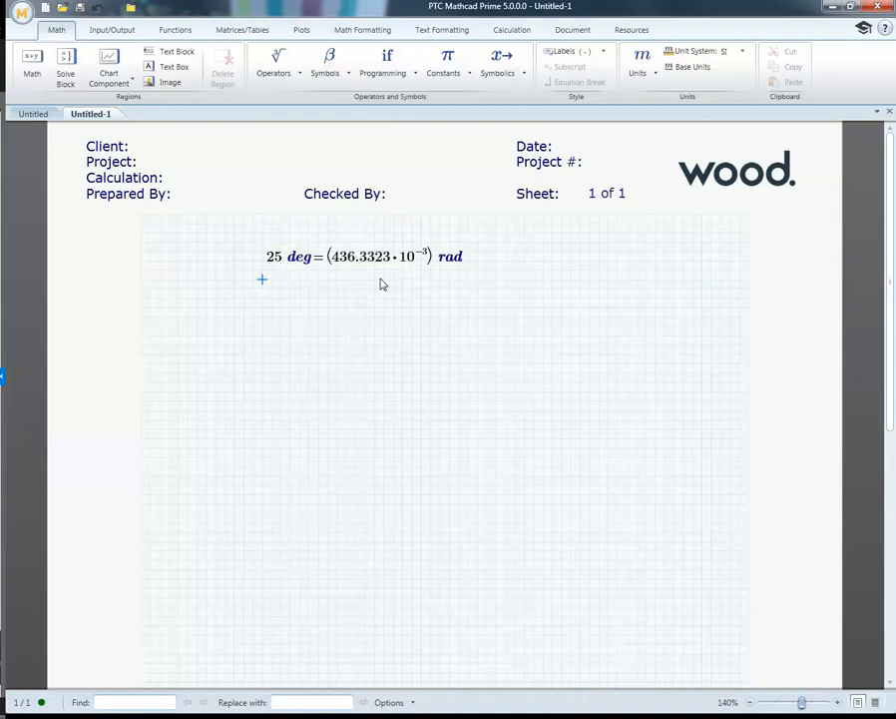
Step: Delete the 25 deg expression from the worksheet
click(475, 289)
drag(261, 251, 305, 290)
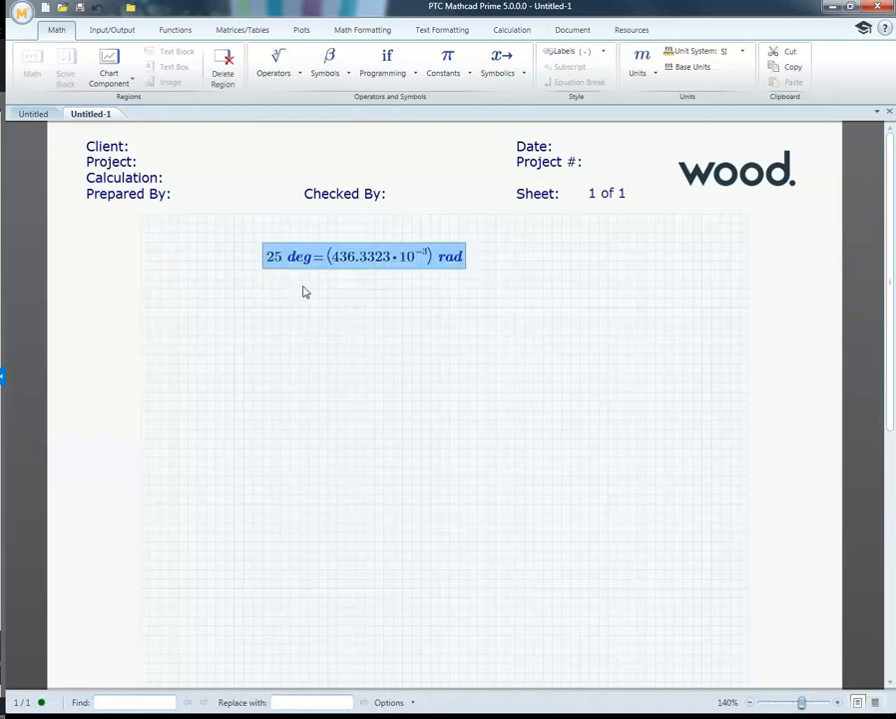
key(Delete)
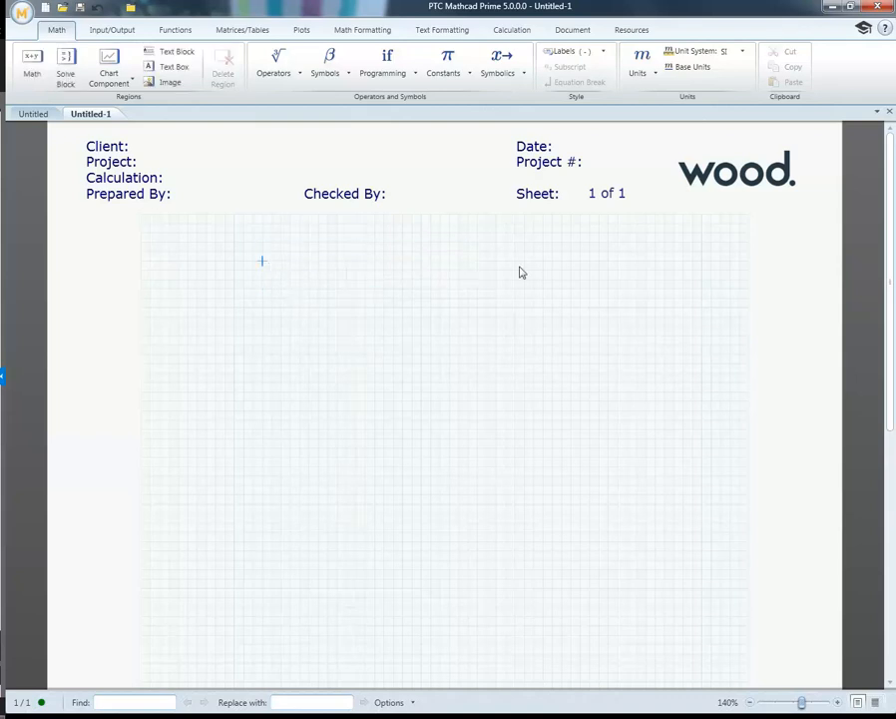
Step: Look through the units list again, from the volume and pressure categories back up to acceleration and angle
click(654, 75)
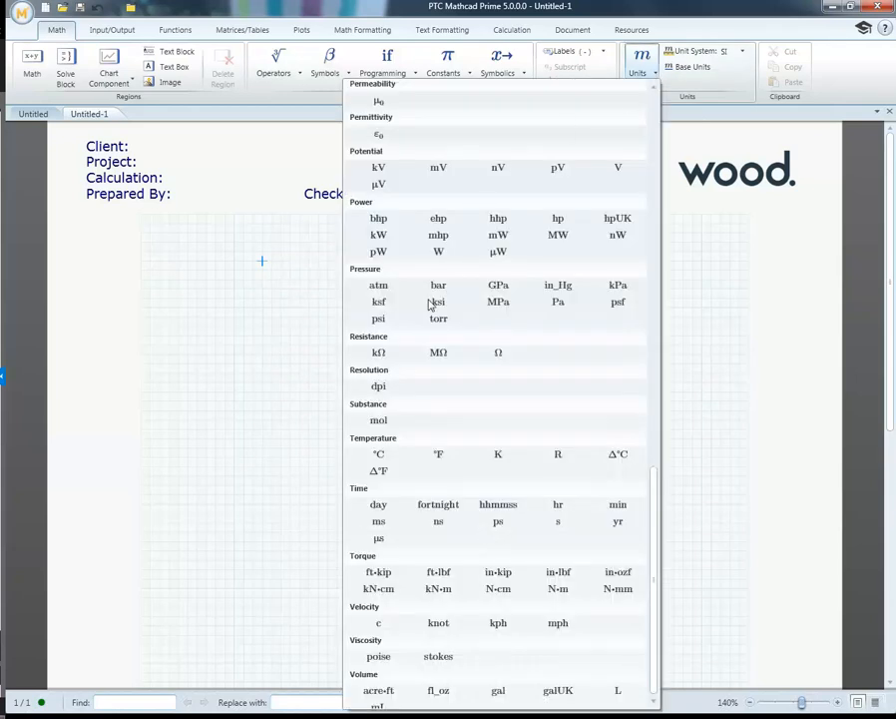
scroll(408, 330, up, 8)
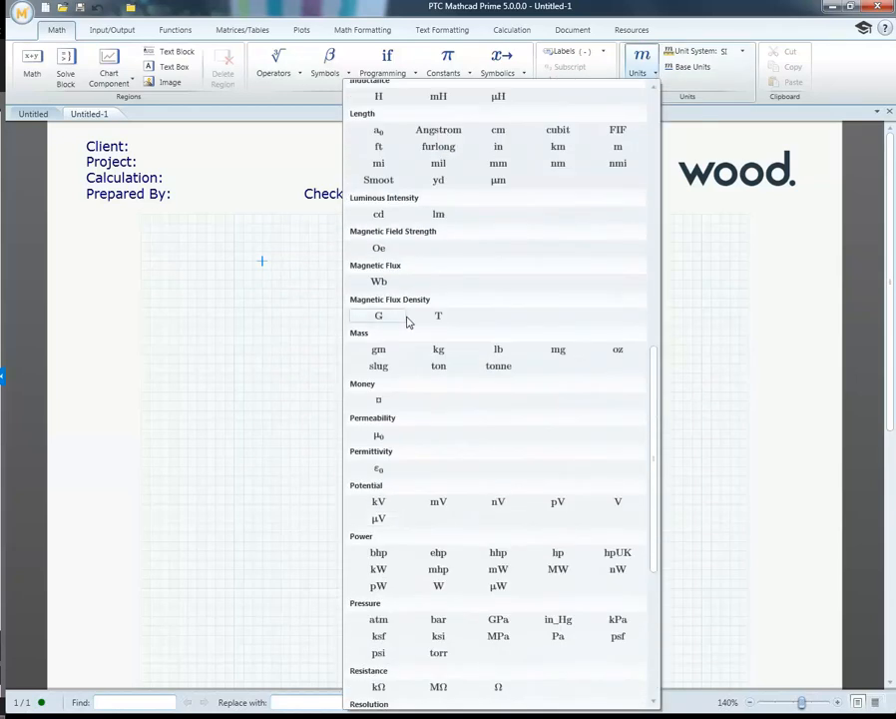
scroll(408, 320, up, 7)
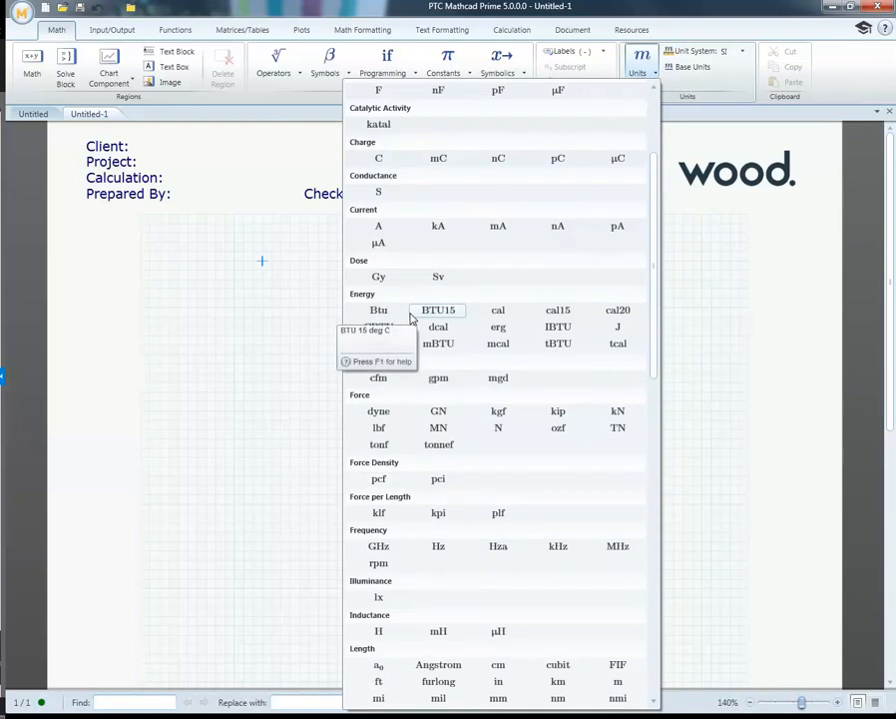
click(267, 371)
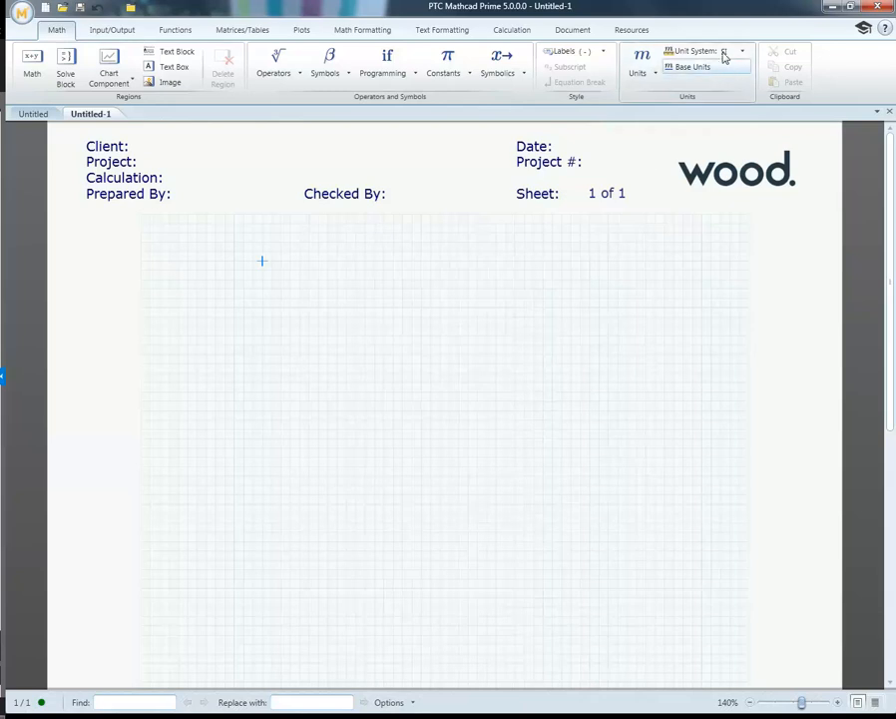
Step: Enter 1 N near the top of the worksheet grid, evaluate it and show the result in base units
click(308, 263)
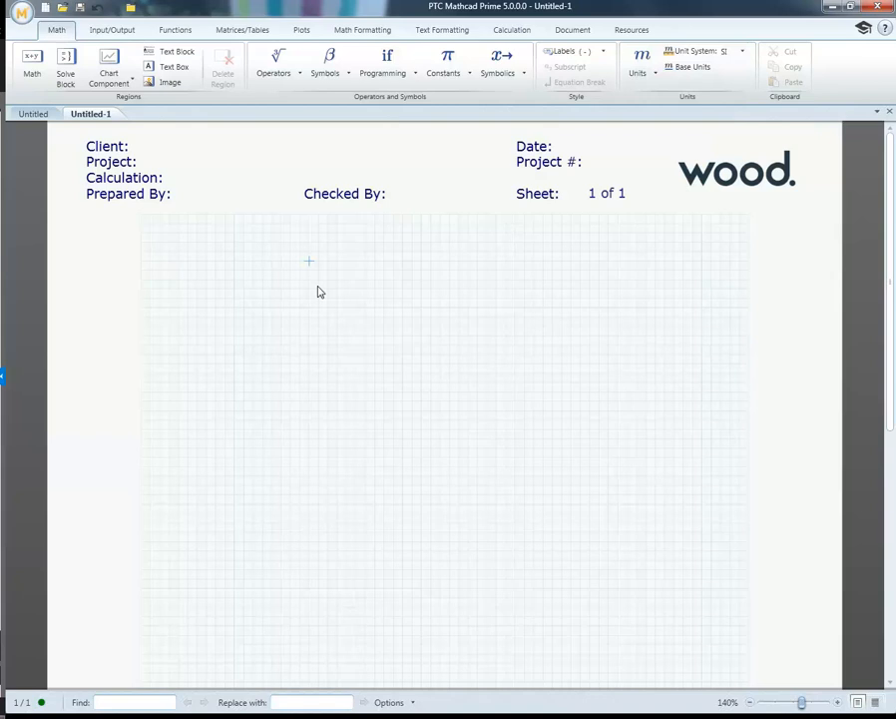
text(1*)
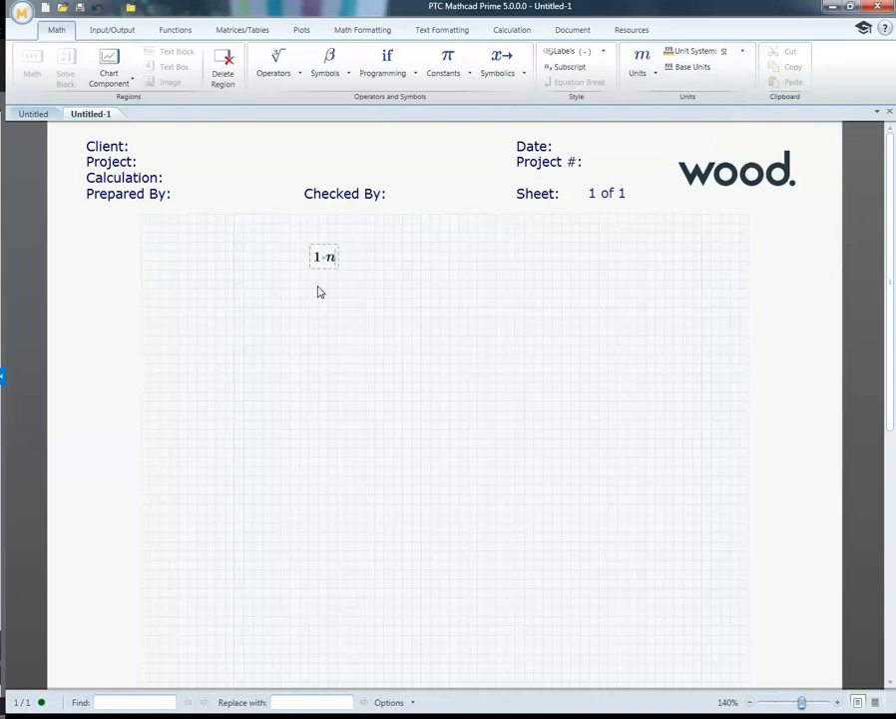
text(N=1·N)
click(687, 68)
click(532, 297)
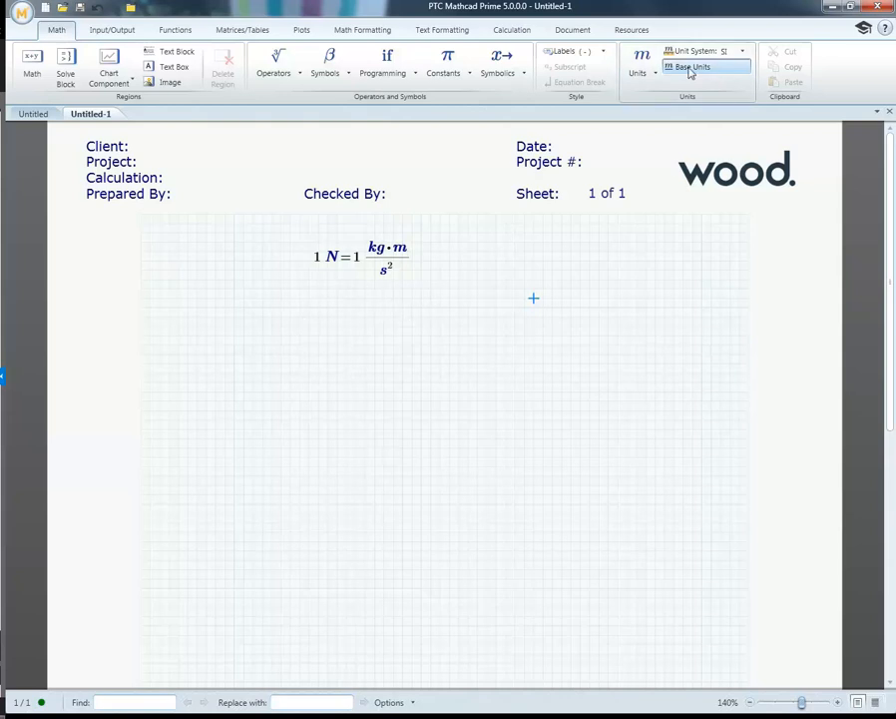
Step: Toggle the base units display off, on and off again for the 1 N result
click(484, 259)
click(390, 268)
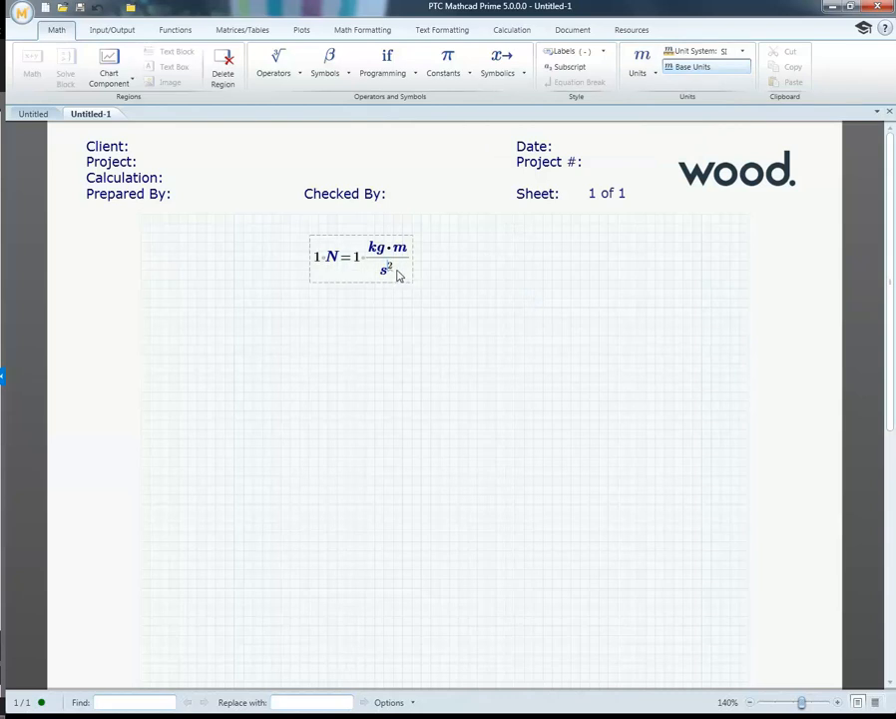
click(691, 68)
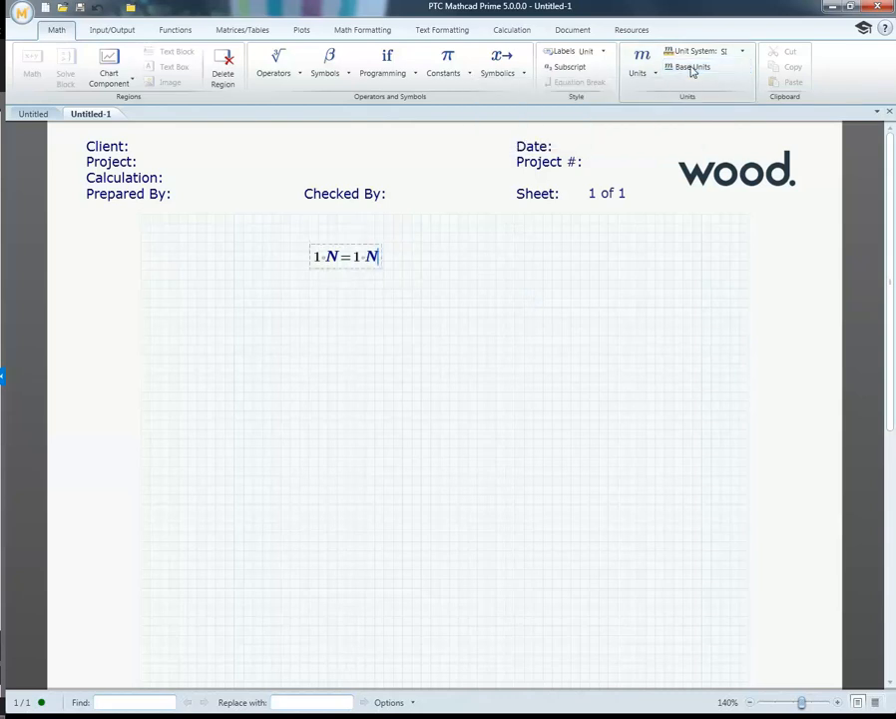
click(496, 297)
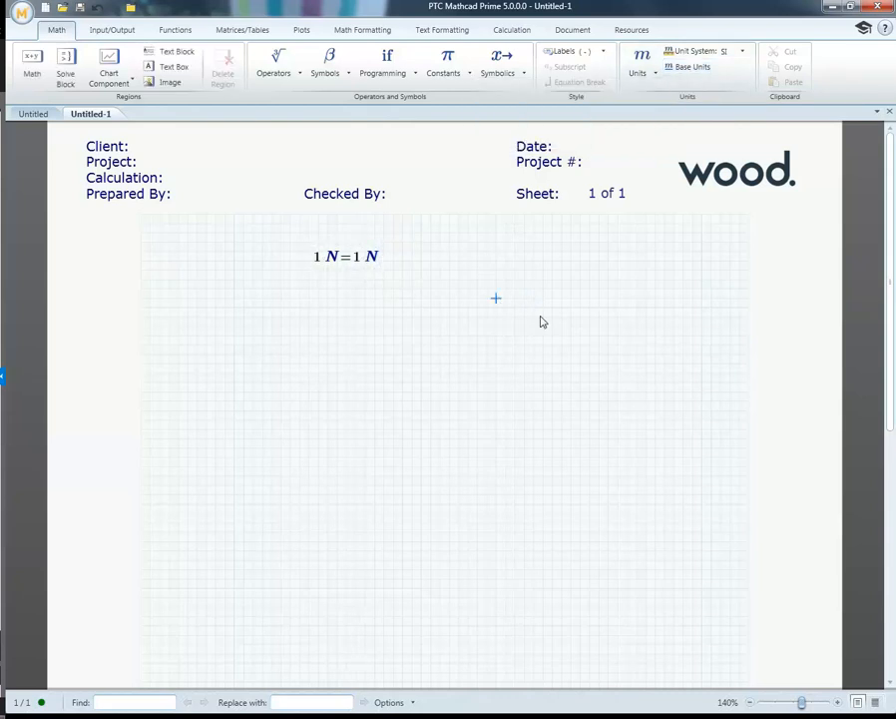
click(683, 68)
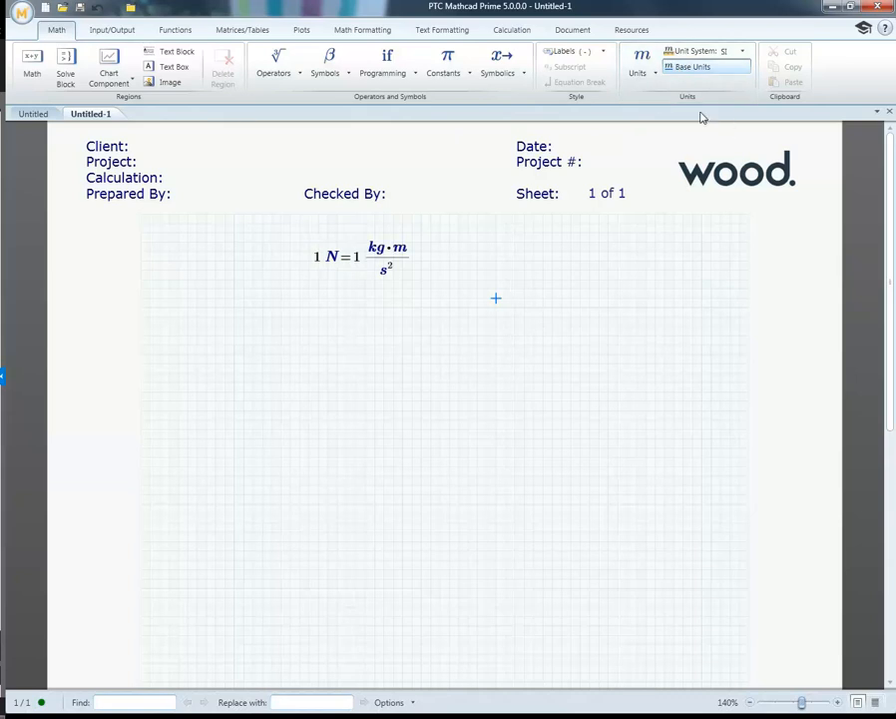
click(690, 67)
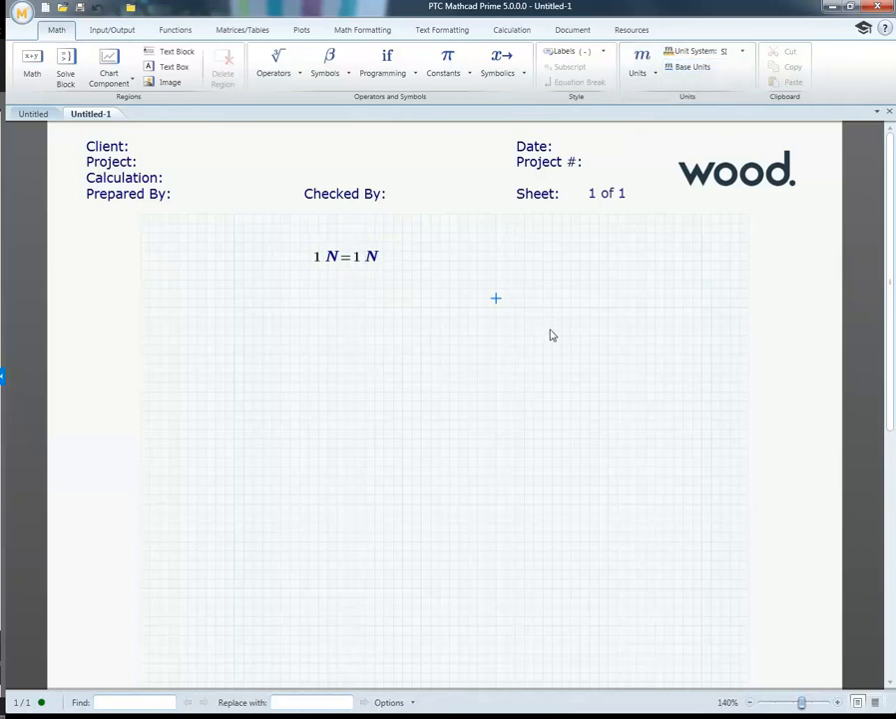
Step: Delete the 1 N expression and, in its place, insert and evaluate the math constant π
drag(543, 317, 296, 244)
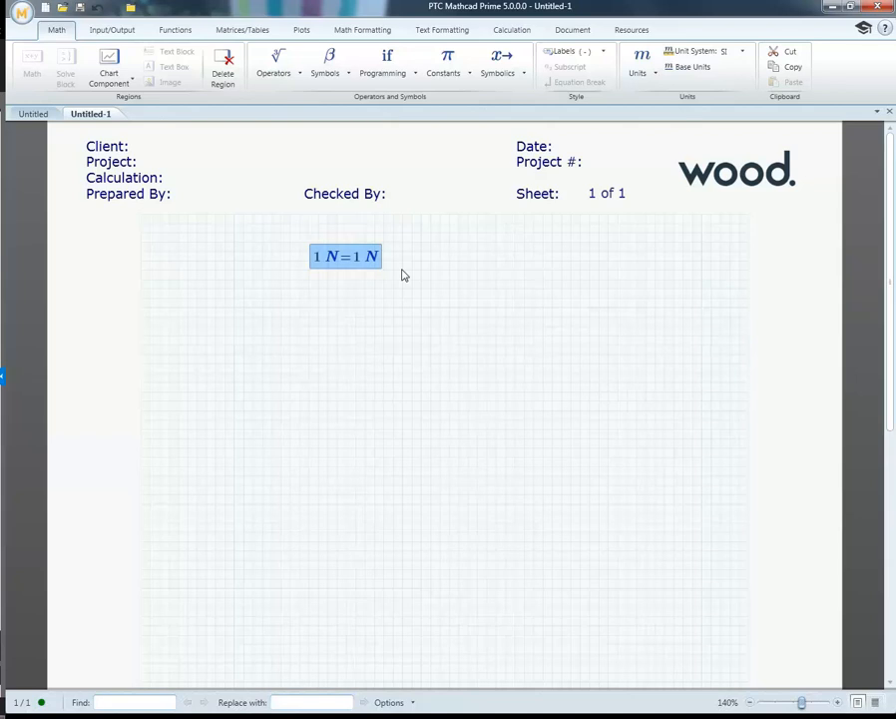
key(Delete)
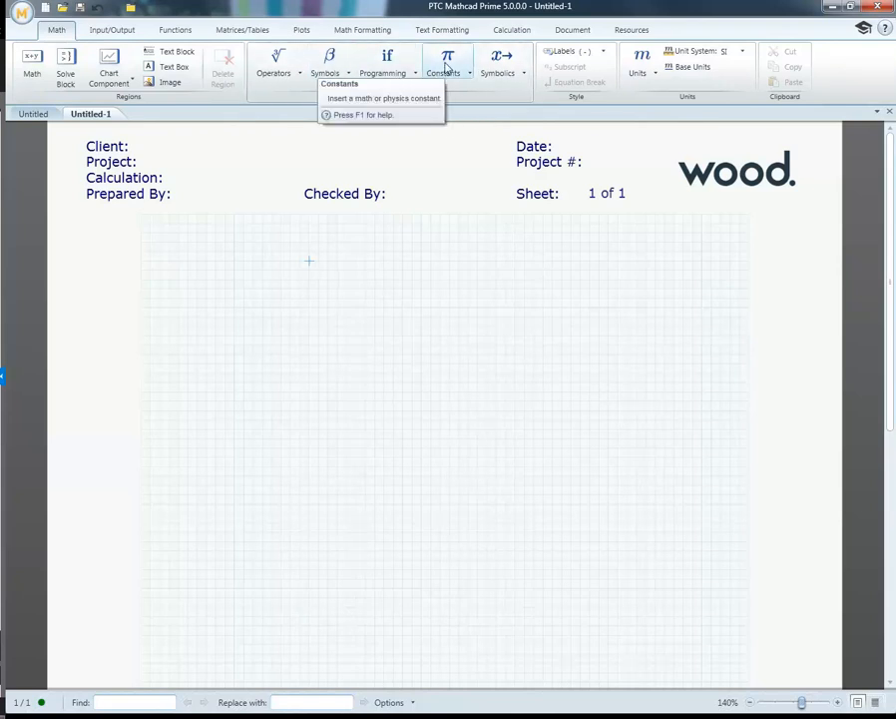
click(446, 67)
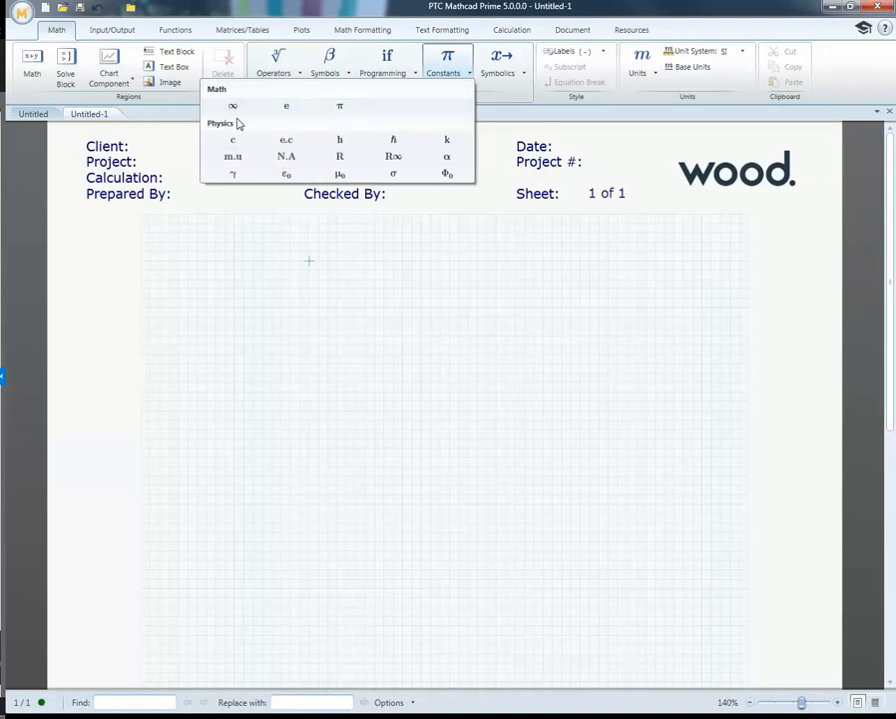
click(340, 106)
text(=3.1416)
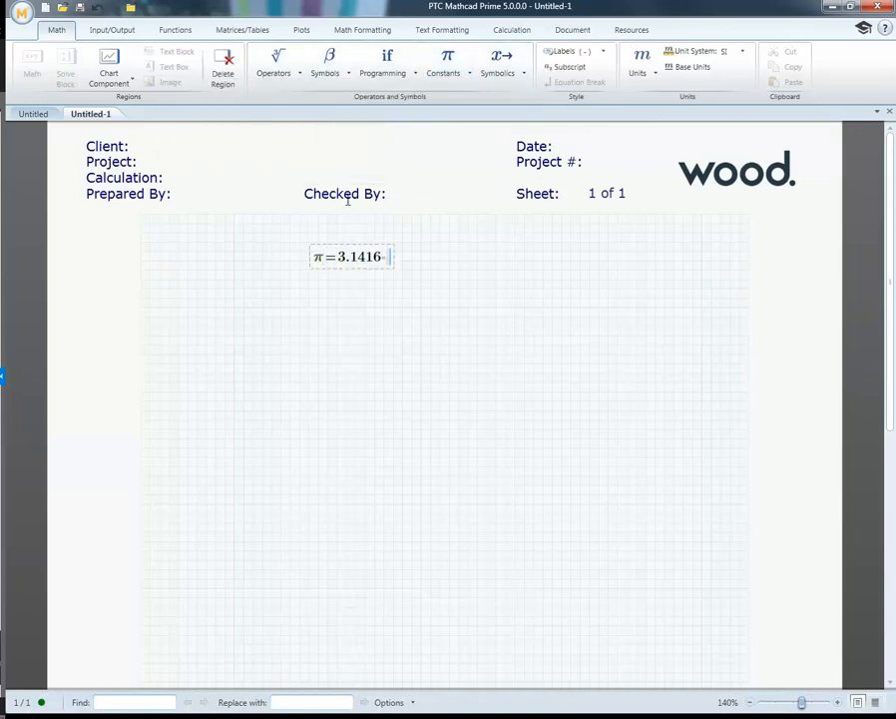
click(321, 339)
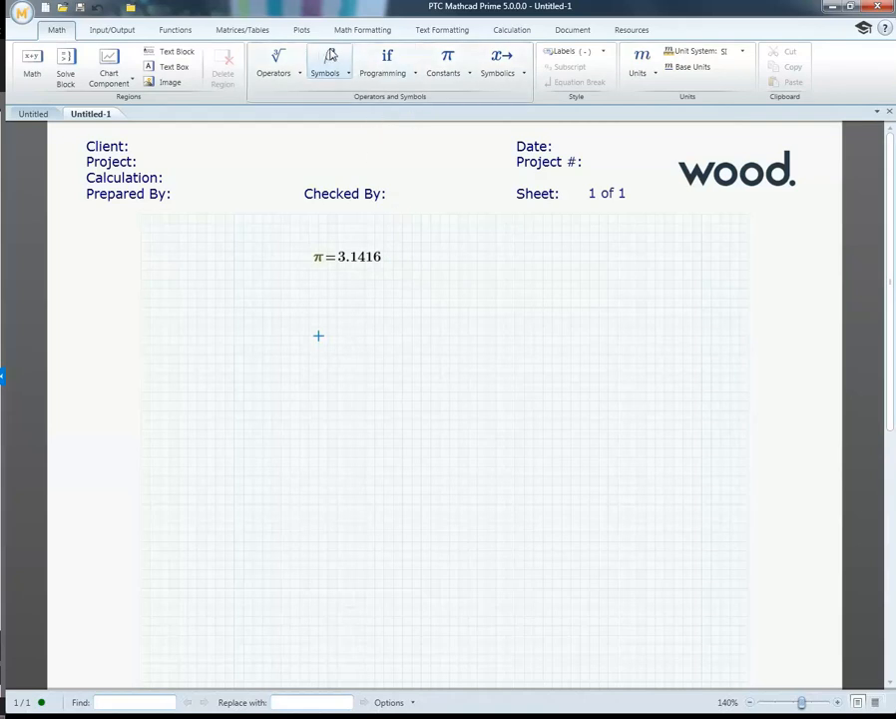
Step: Insert the constant e below the π result, raise it to the power of 2 and evaluate it
click(444, 66)
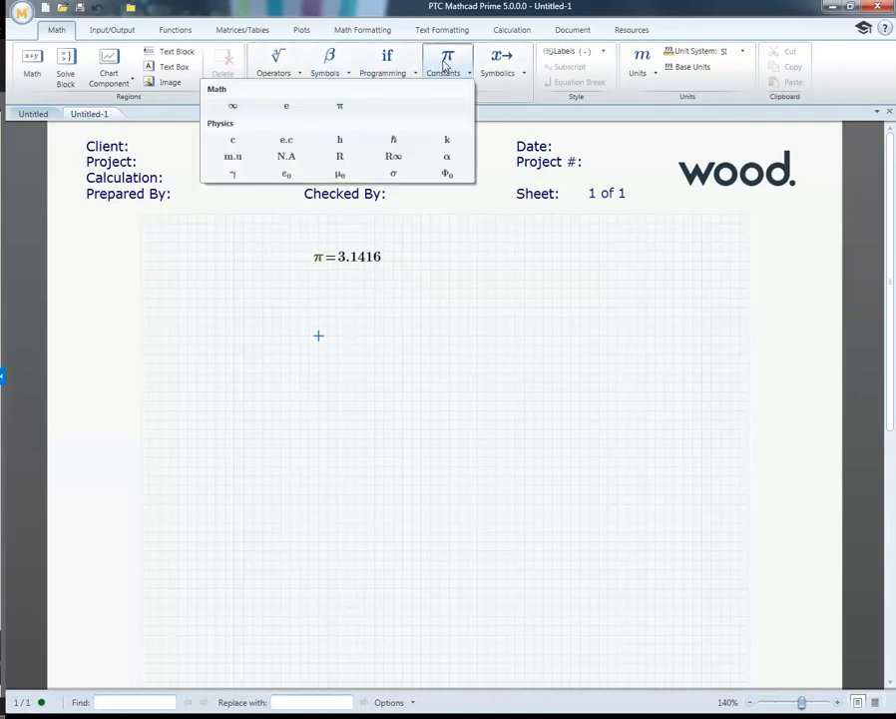
click(287, 108)
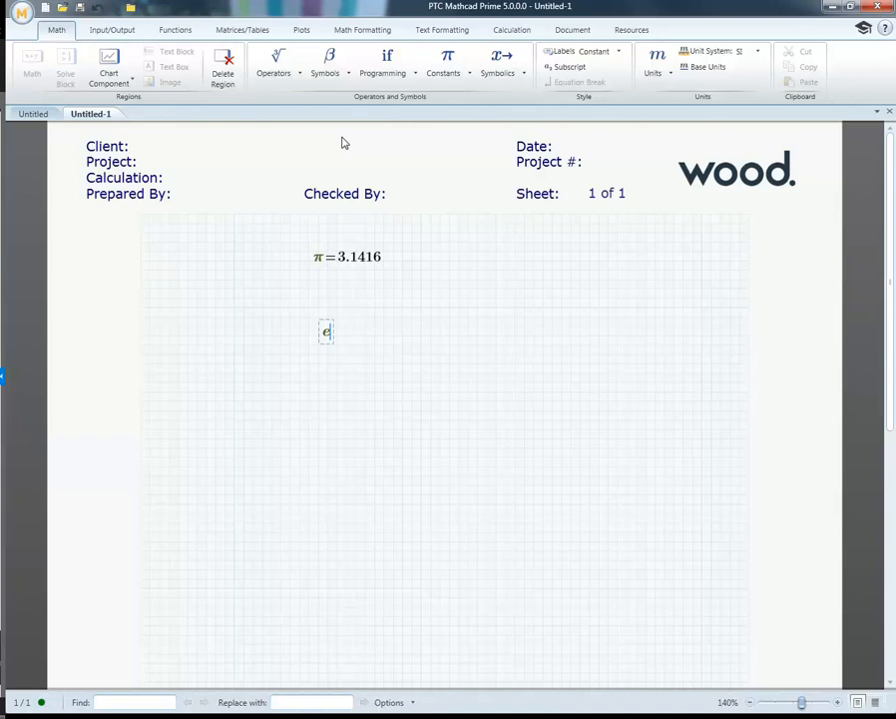
text(^)
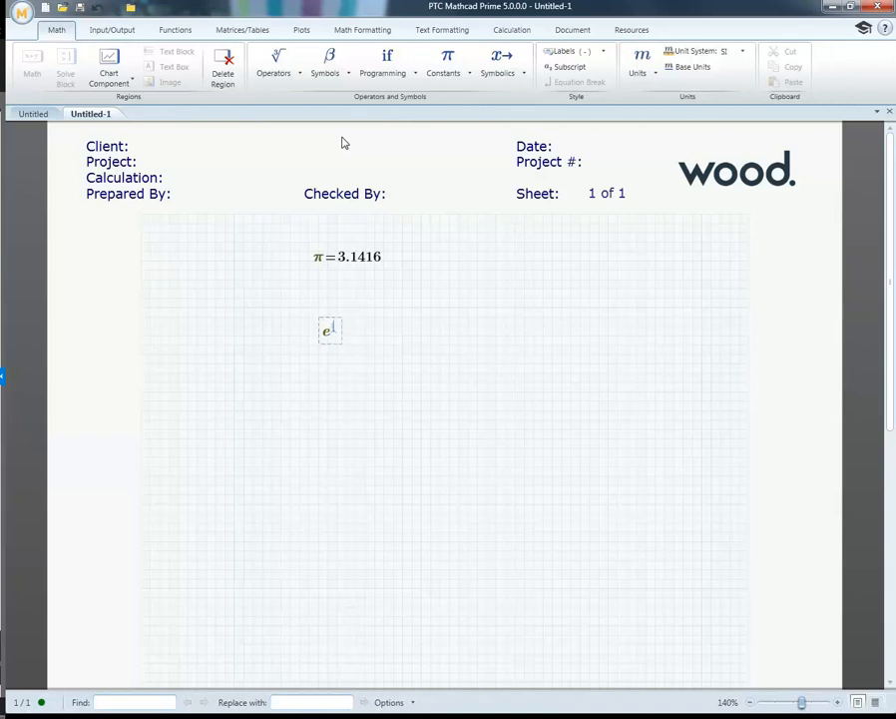
text(2=7.3891)
click(533, 337)
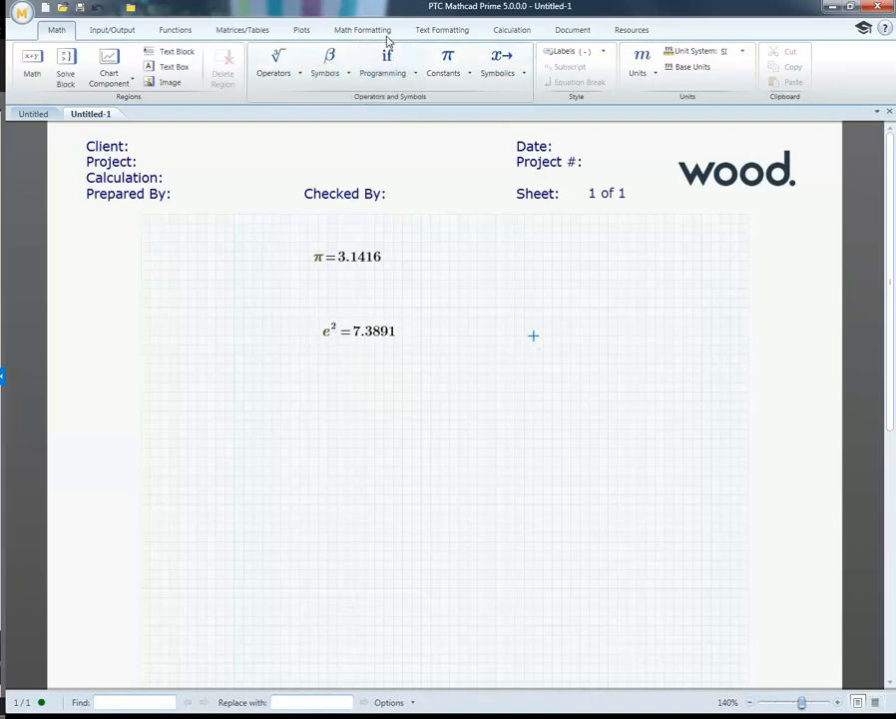
Step: Examine the available math and physics constants and the list of programming operators
click(447, 62)
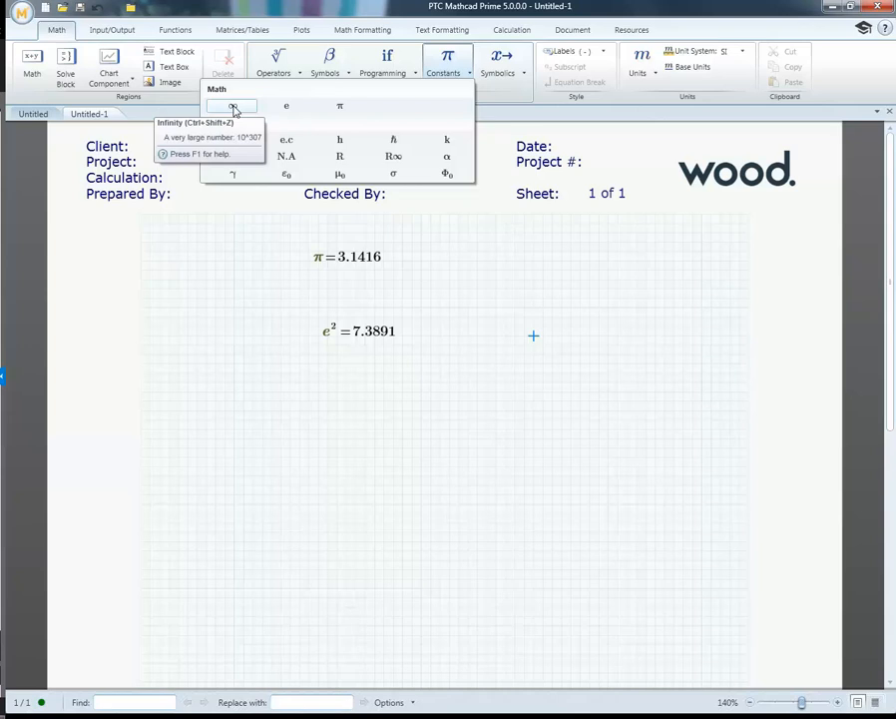
click(290, 279)
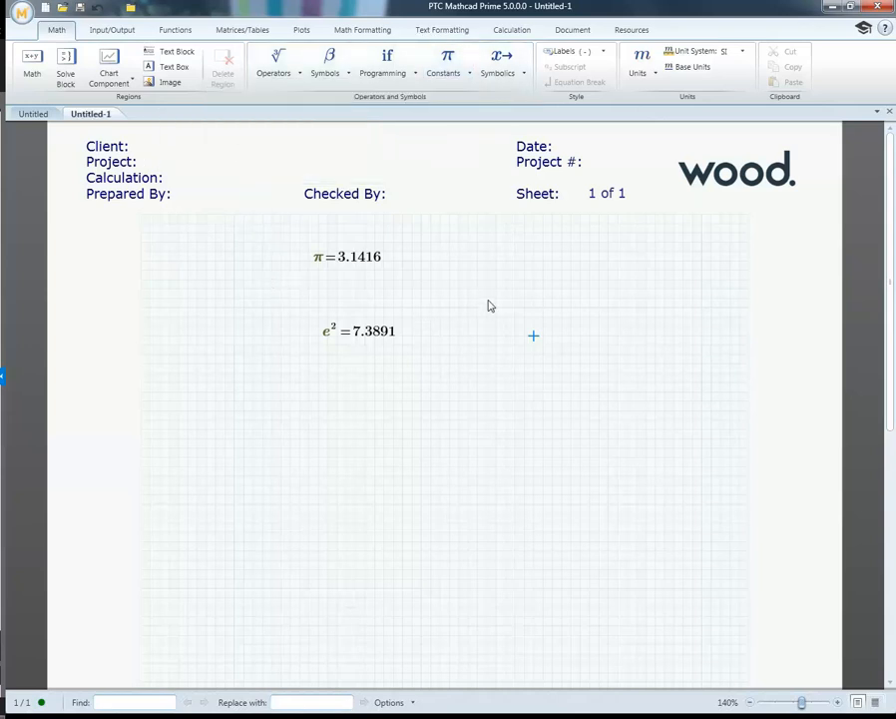
click(413, 74)
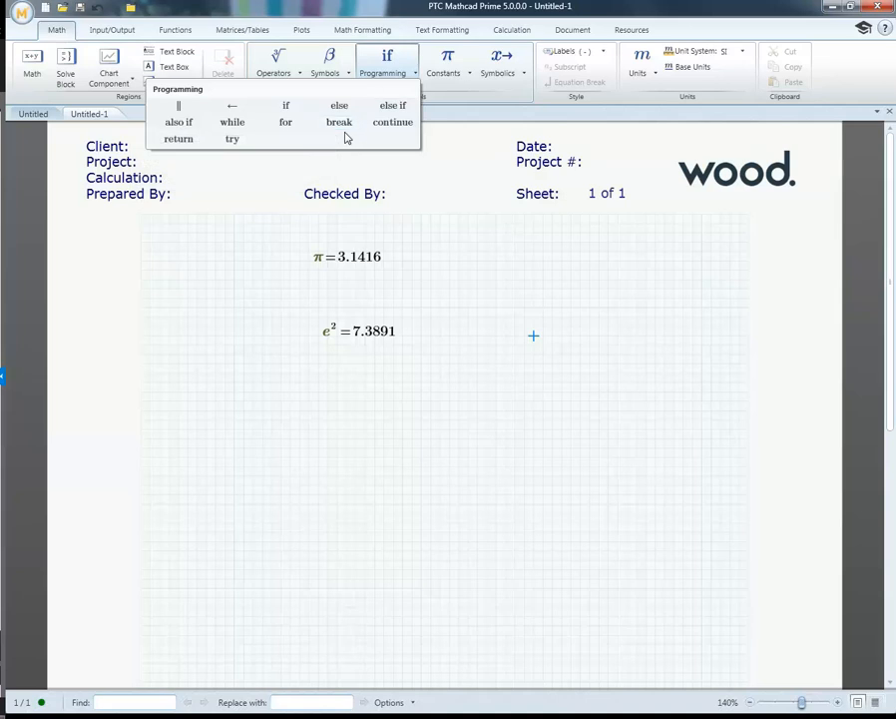
click(396, 277)
Step: Examine the Greek and math symbols, consult the help for the Measured Angle symbol and put the help window away
click(344, 76)
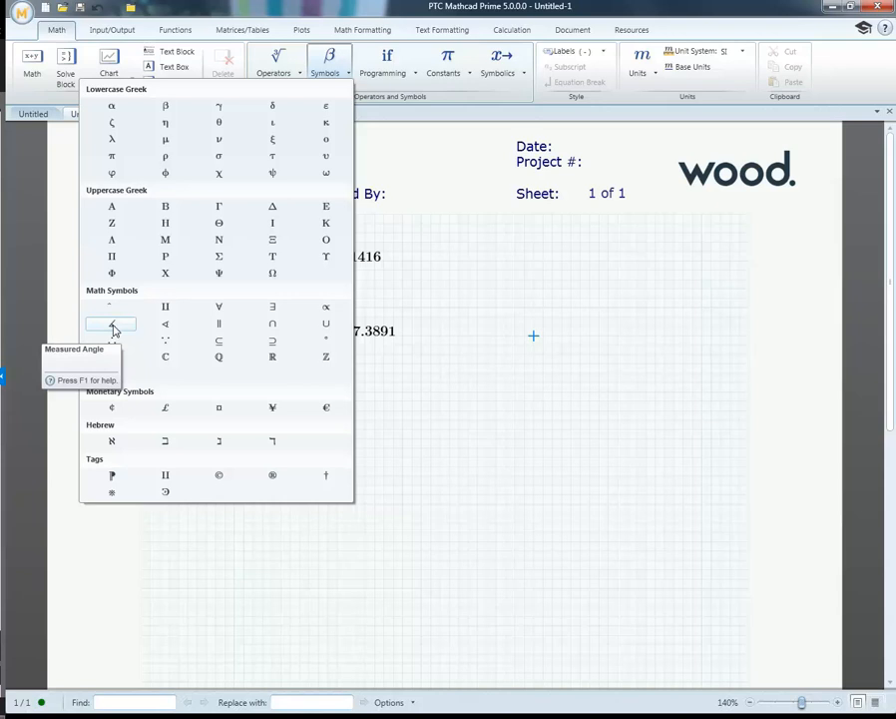
key(F1)
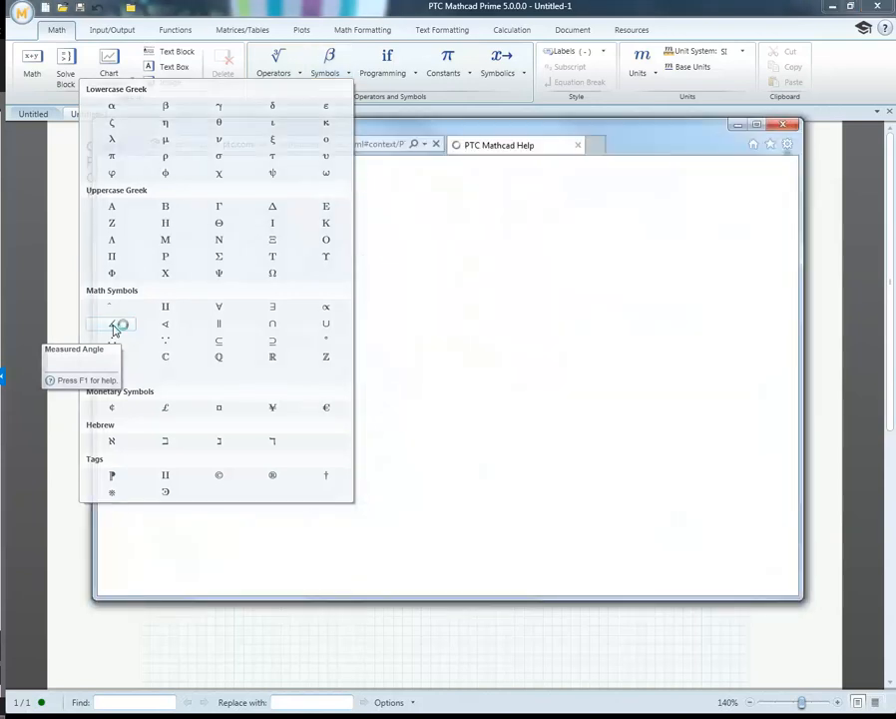
scroll(526, 292, down, 3)
scroll(526, 292, up, 3)
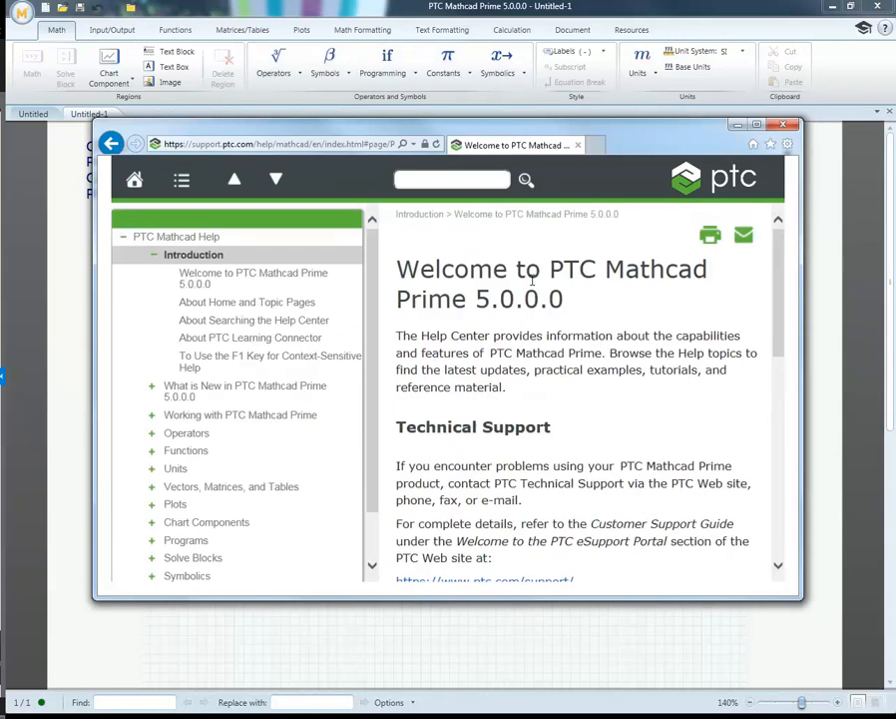
click(739, 127)
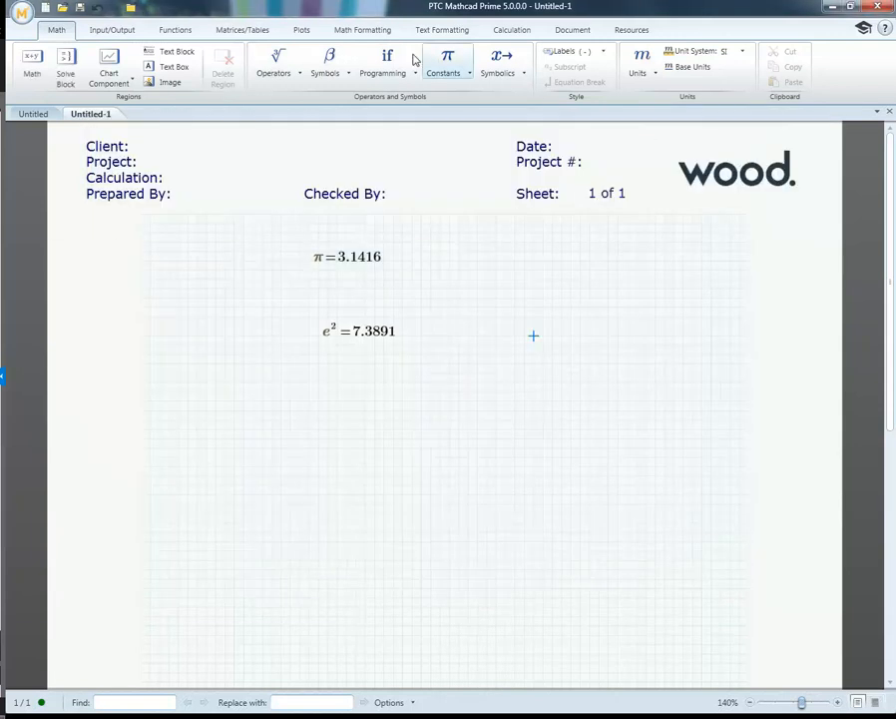
Step: Consult the help for the Set of Real Numbers symbol and close the help window
click(349, 75)
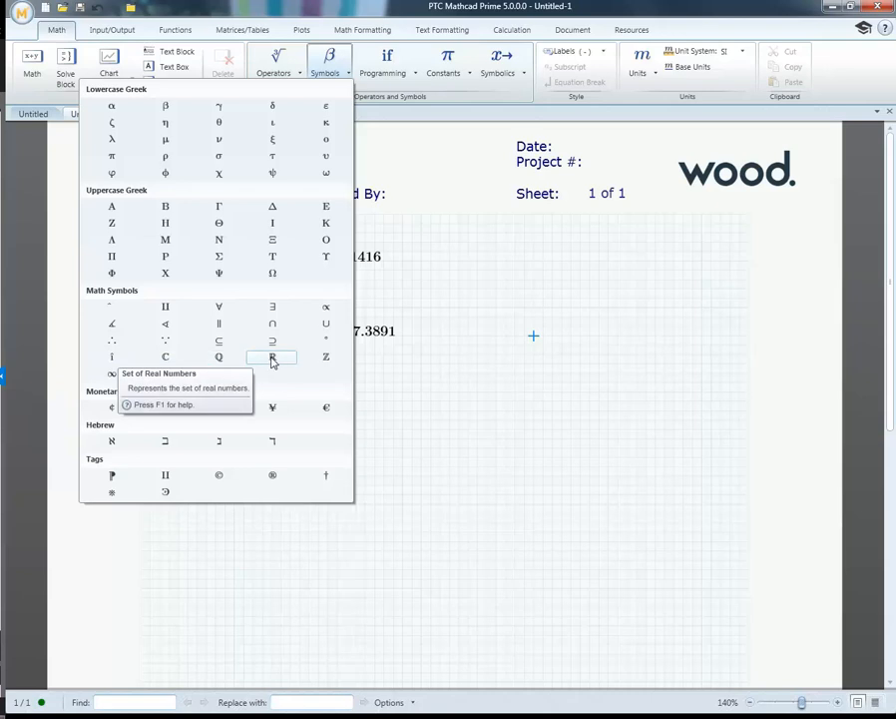
key(F1)
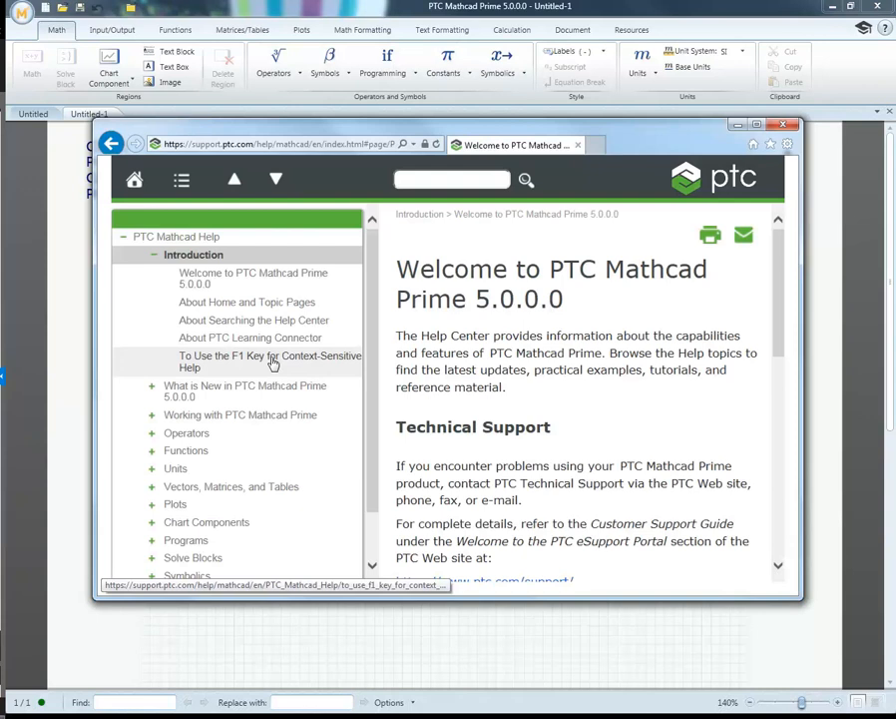
click(782, 124)
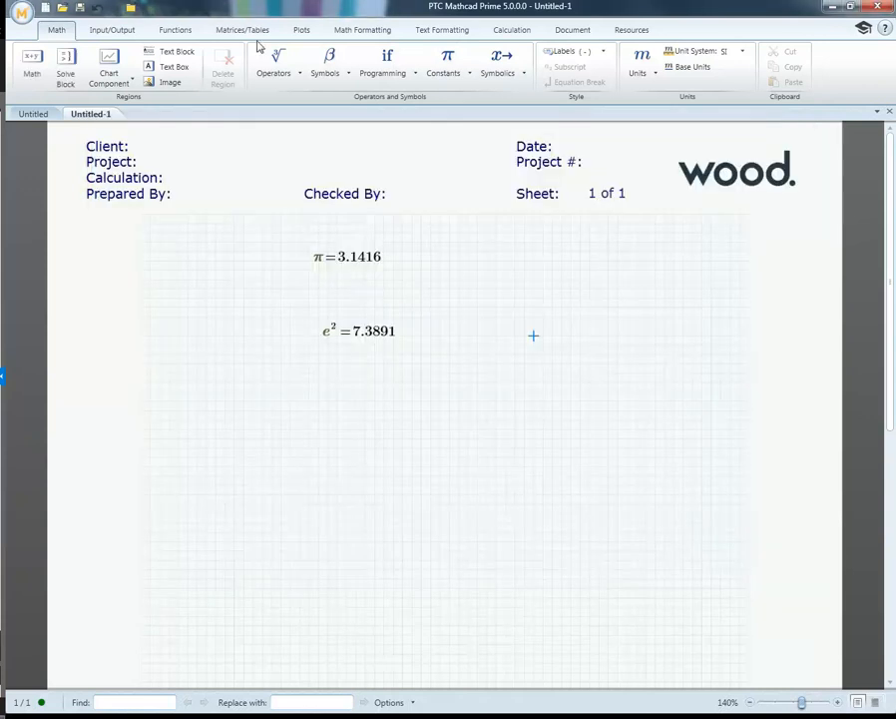
Step: Consult the help for the Equal To comparison operator, put the help window away and examine the list of math operators
click(302, 80)
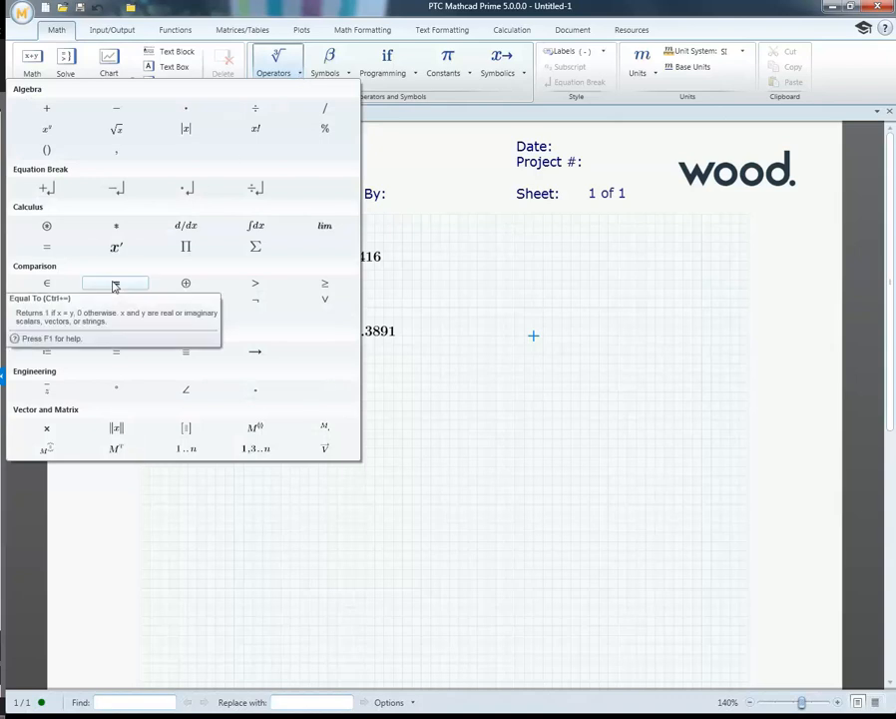
key(F1)
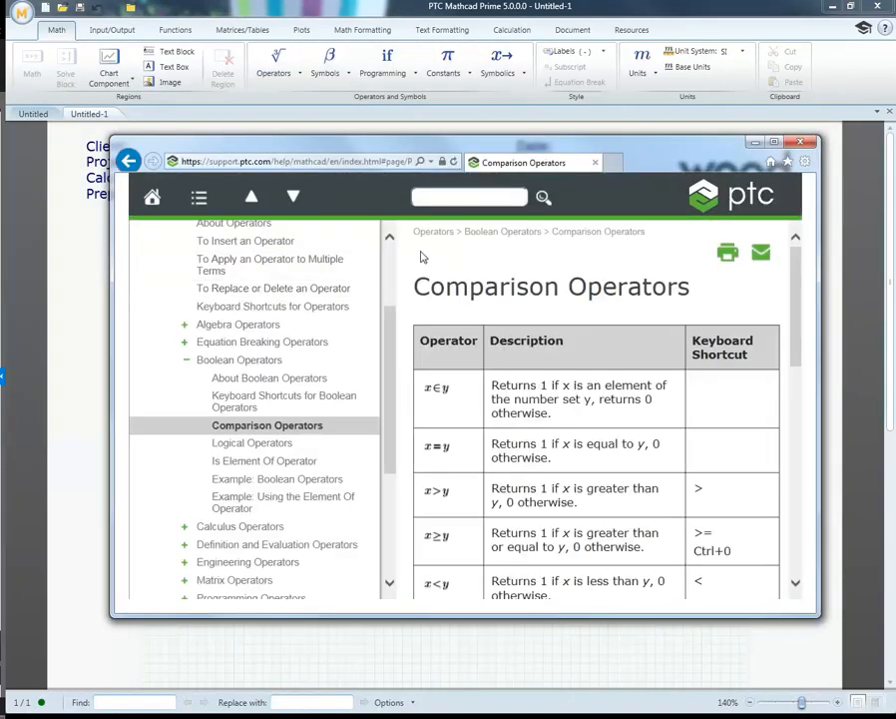
scroll(424, 255, down, 2)
scroll(428, 261, down, 1)
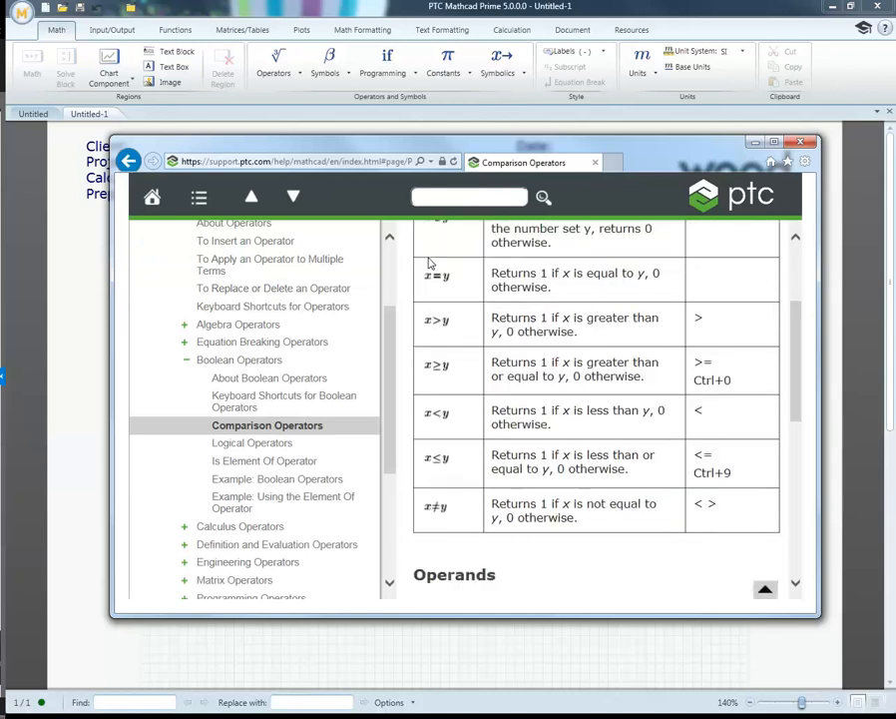
scroll(430, 263, up, 3)
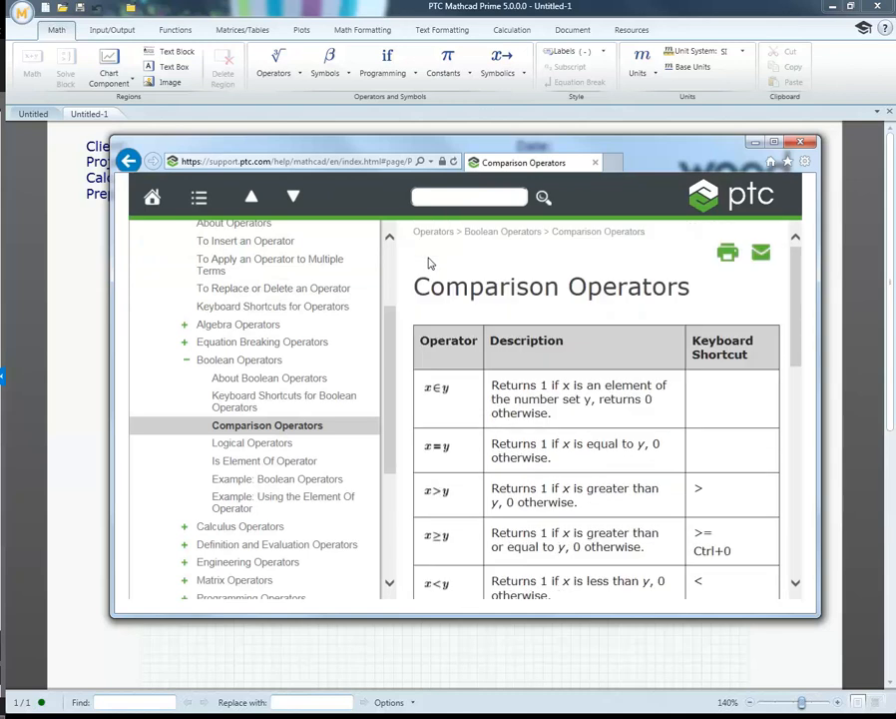
click(756, 142)
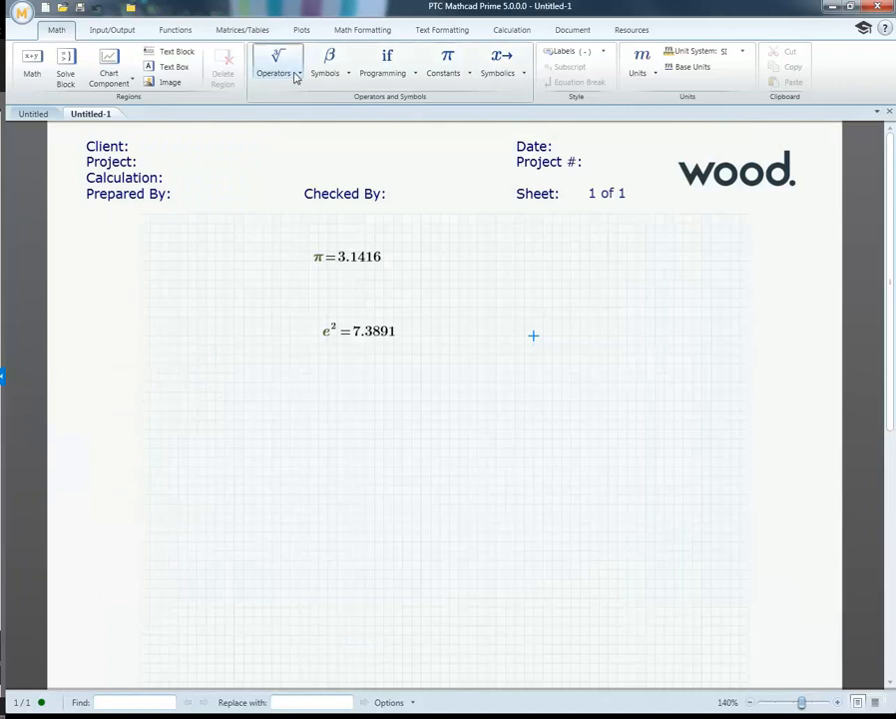
click(294, 75)
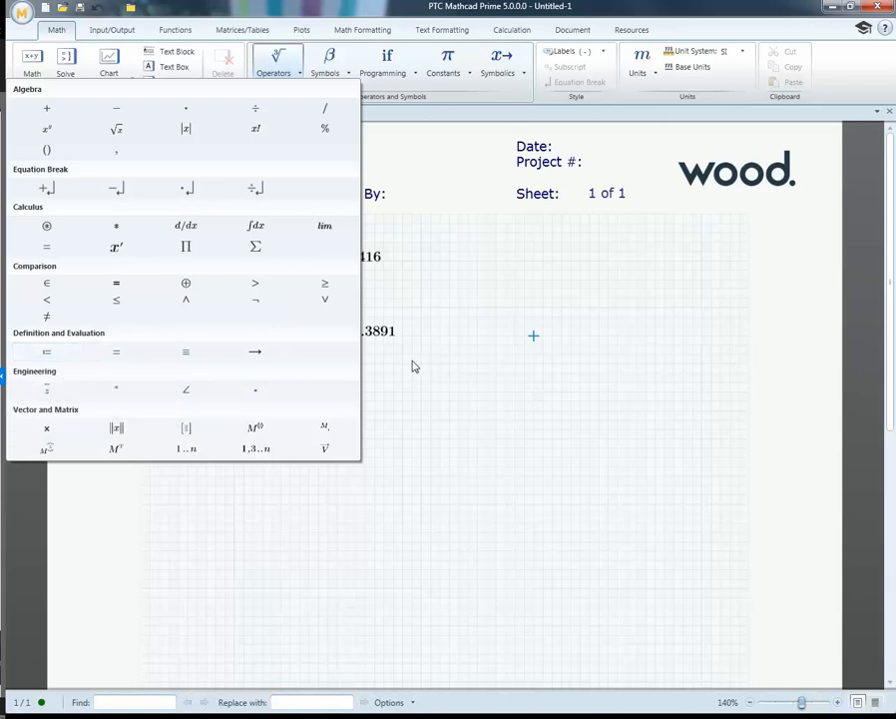
click(336, 383)
Step: Delete the evaluated π and e² expressions from the worksheet
drag(401, 371, 303, 250)
key(Delete)
click(306, 257)
Step: Define the variable a as 25 m near the upper left of the worksheet grid
click(254, 261)
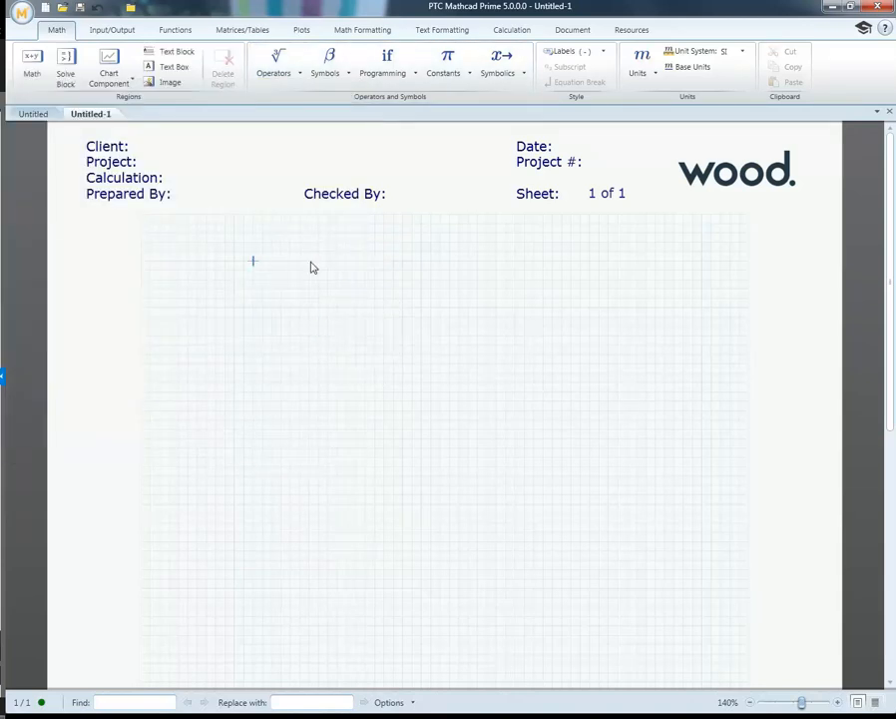
text(a )
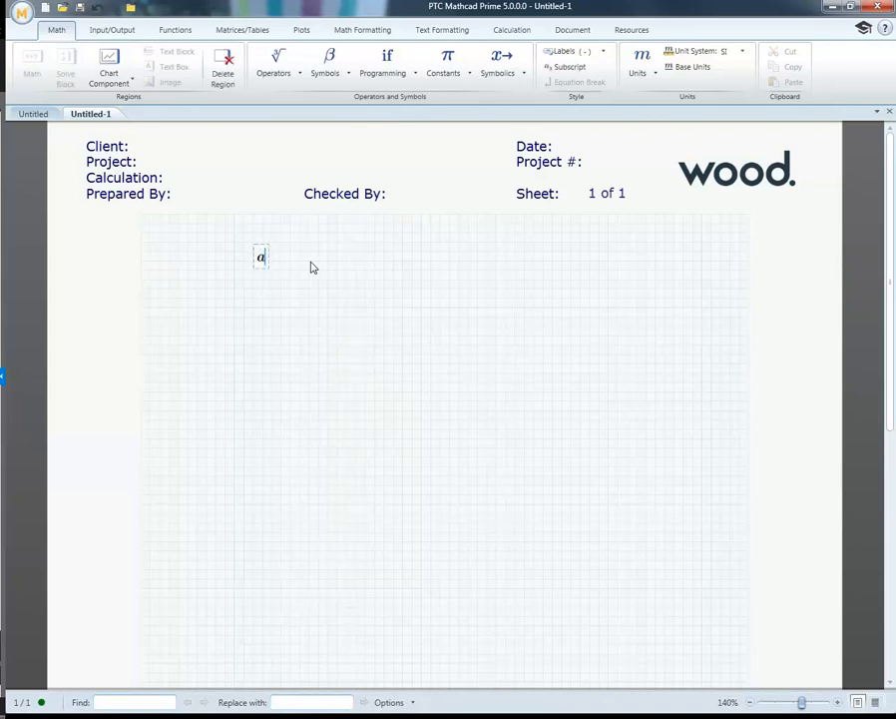
text(:=)
text(25m)
key(Return)
Step: Define the variable b as 25 mm below the definition of a
click(256, 301)
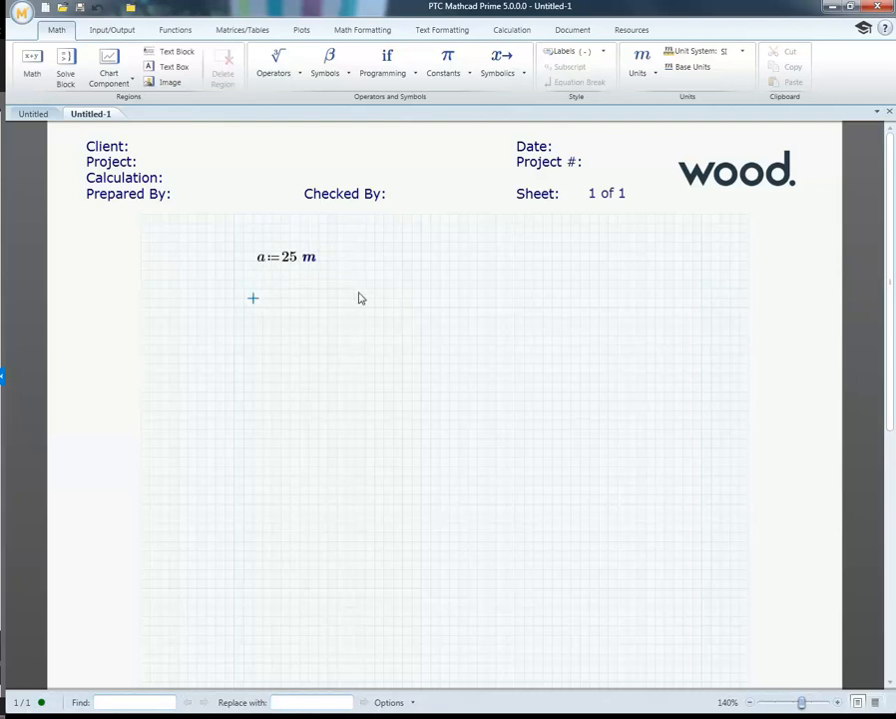
text(b)
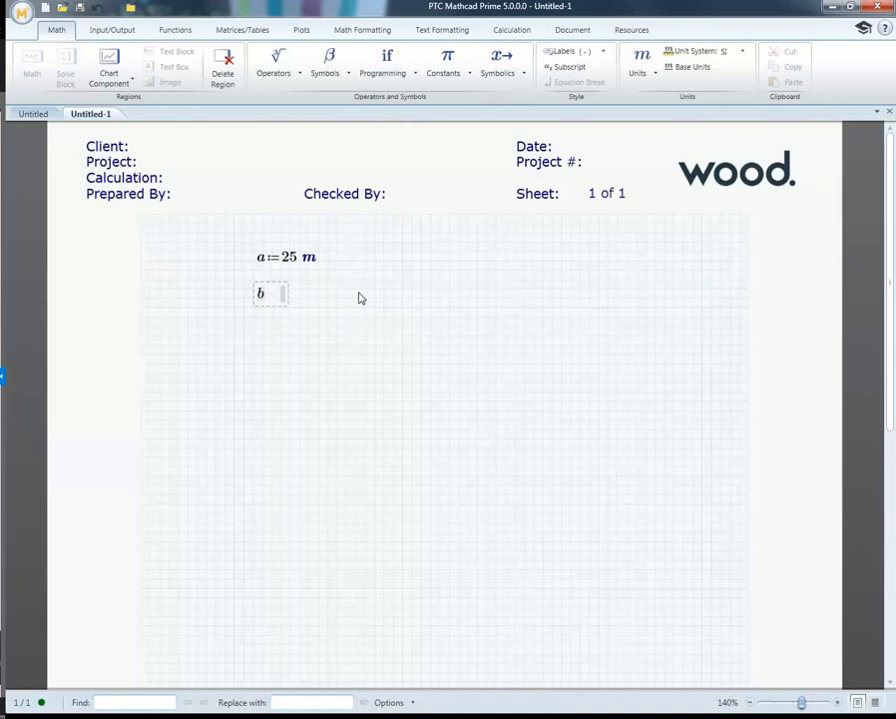
text(:=25·mm)
key(Return)
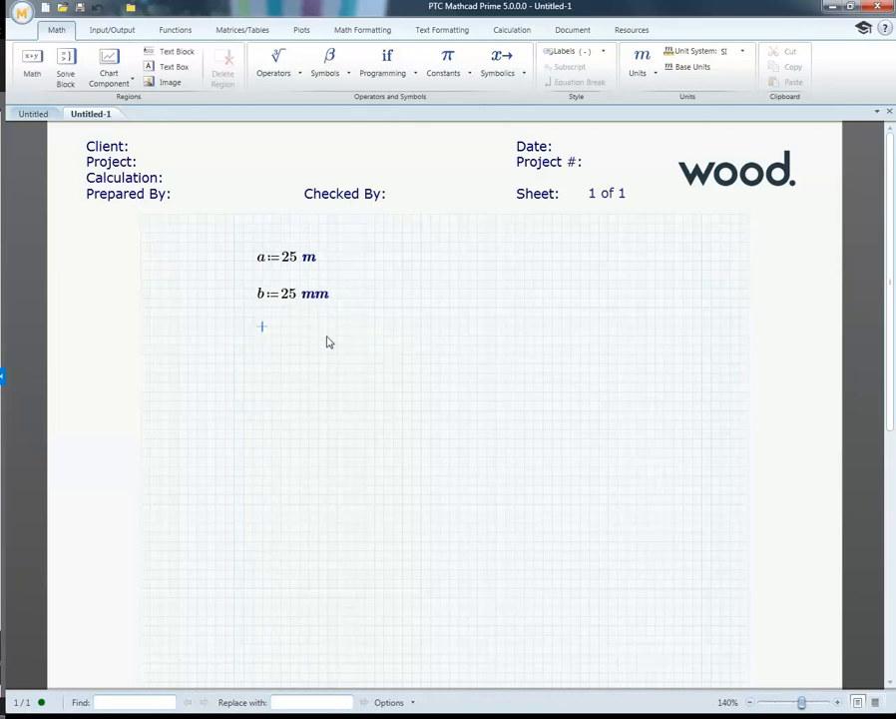
Step: Define c as a+b below the definition of b and evaluate it in the same expression
text(c)
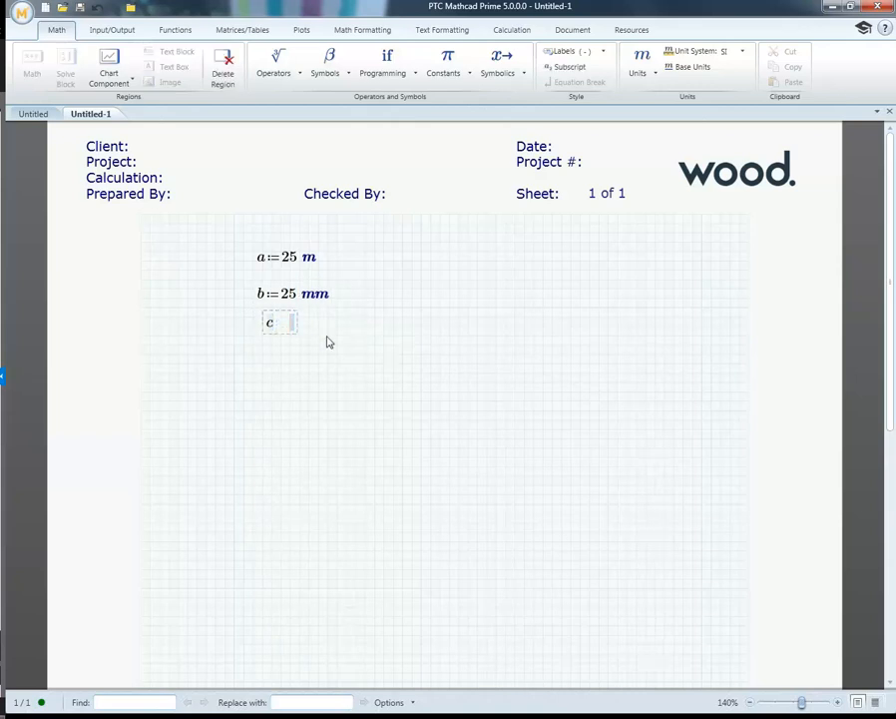
text(:=a+b)
text(=25.025·m)
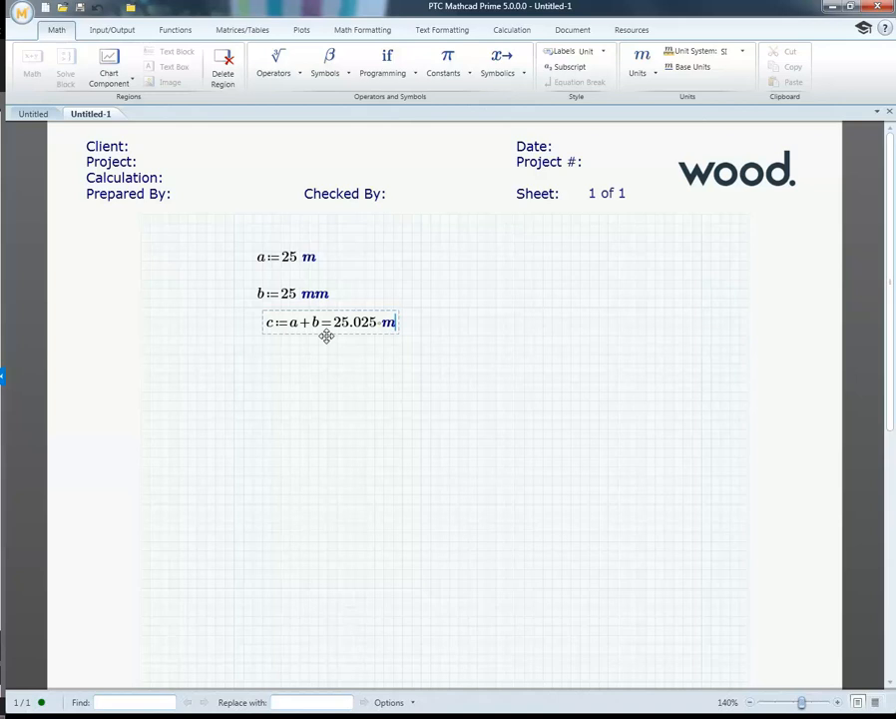
click(374, 347)
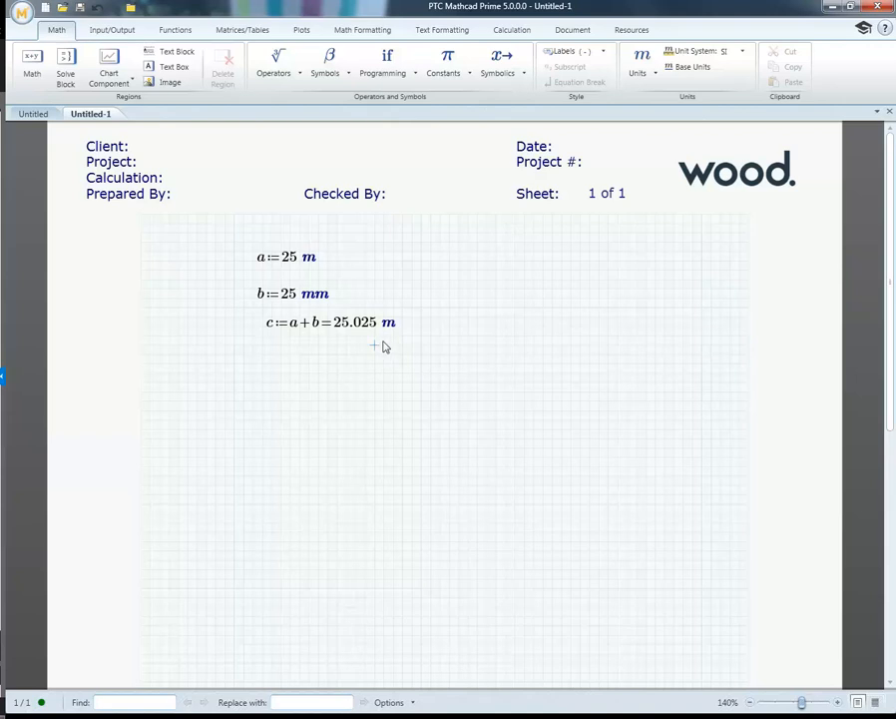
Step: Change the value of b to 10 ft
double_click(313, 300)
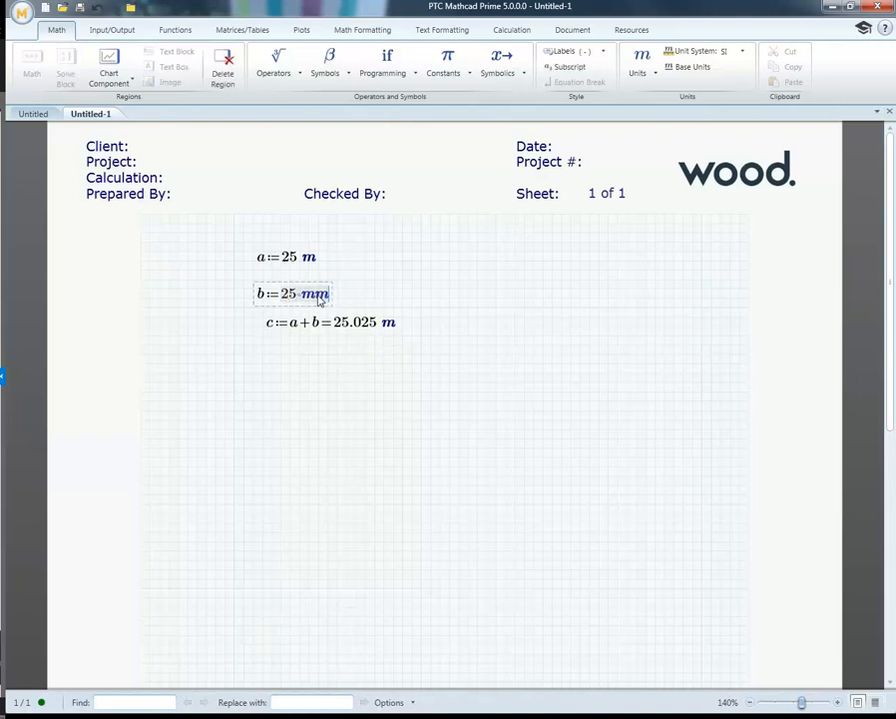
text(10)
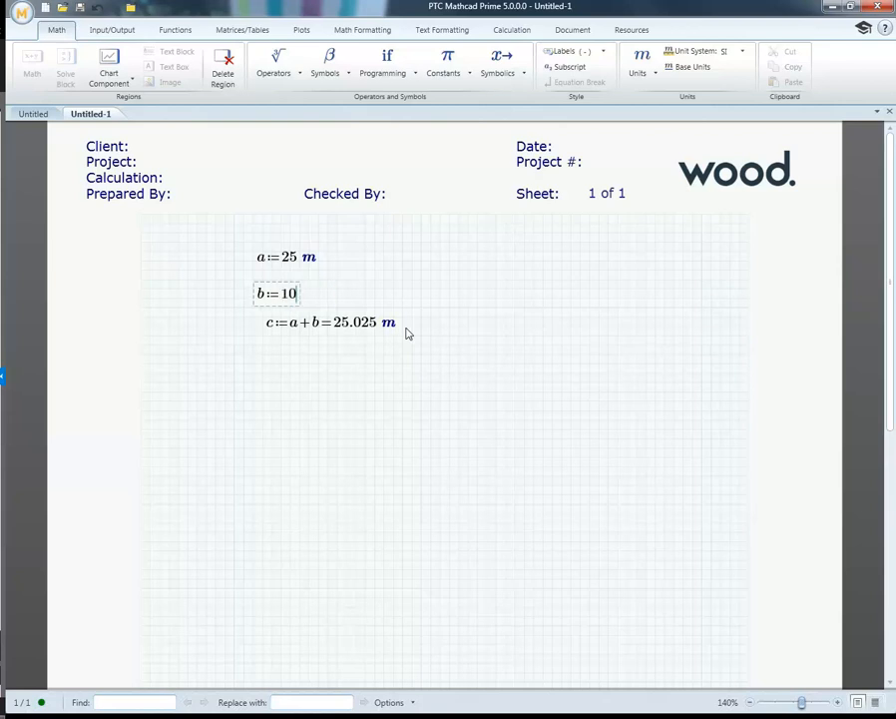
text( ft)
click(458, 297)
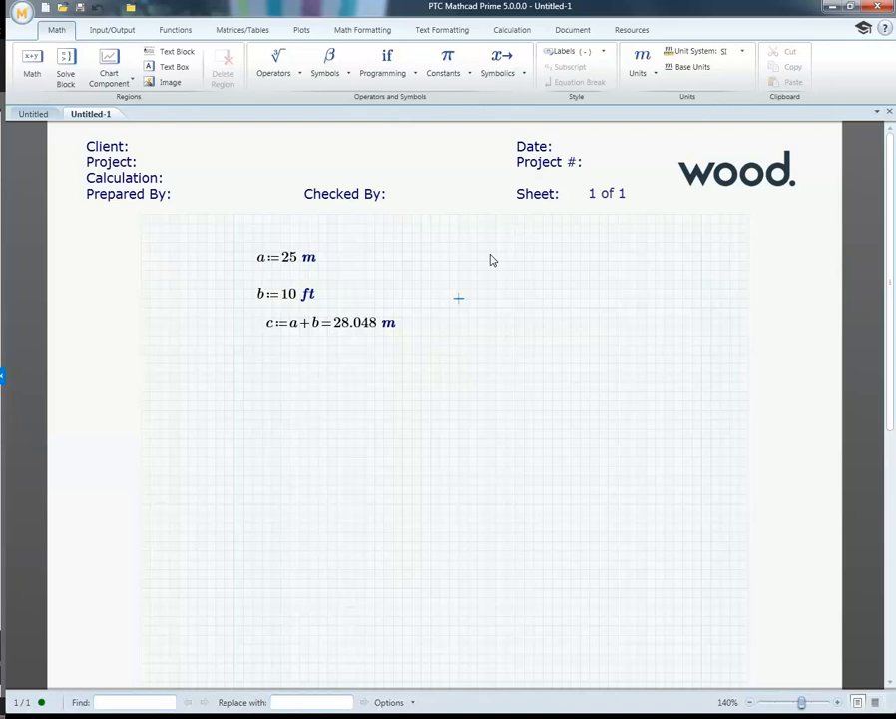
Step: Convert the result of c to ft
click(388, 327)
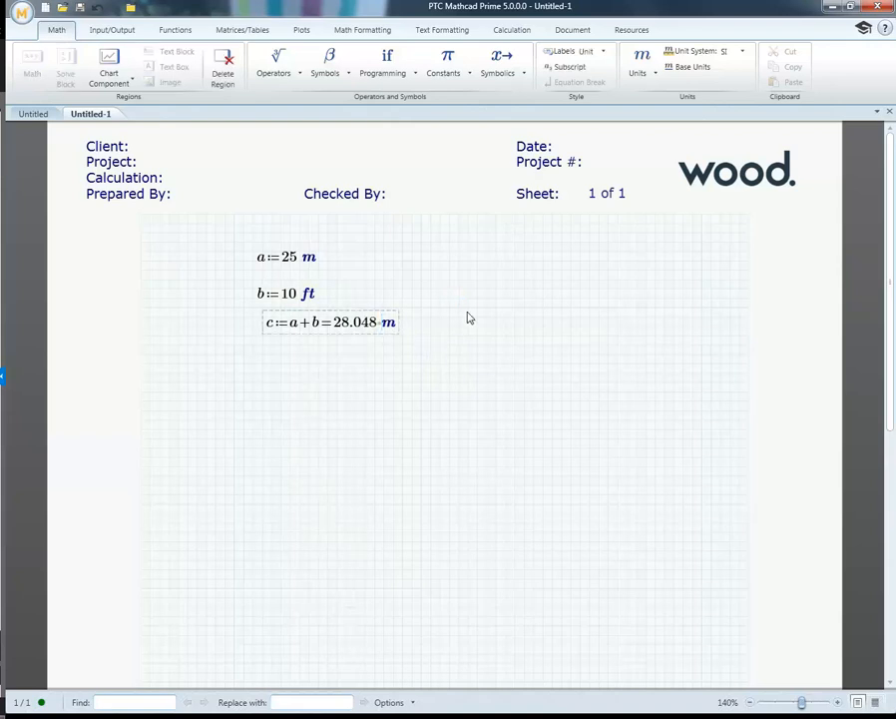
key(Delete)
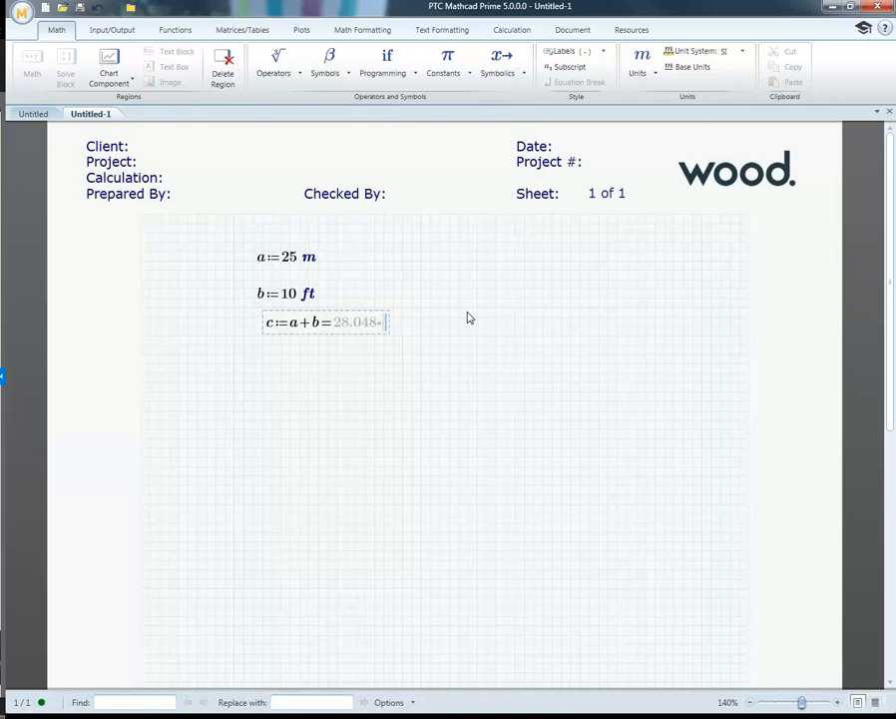
text(ft)
key(Return)
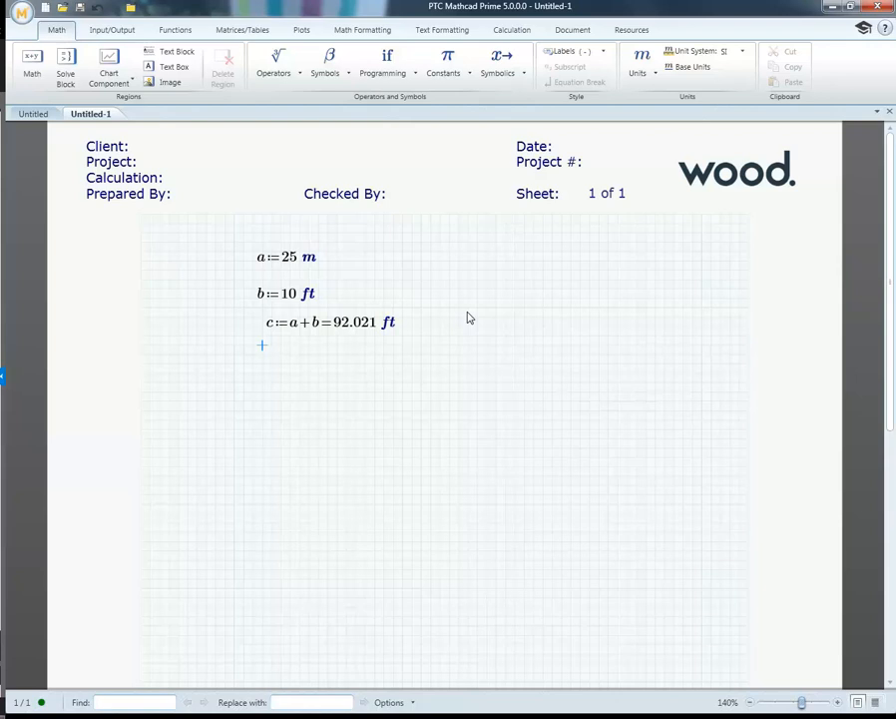
Step: Insert the length unit furlong below the c expression and shift it slightly left and down
click(654, 75)
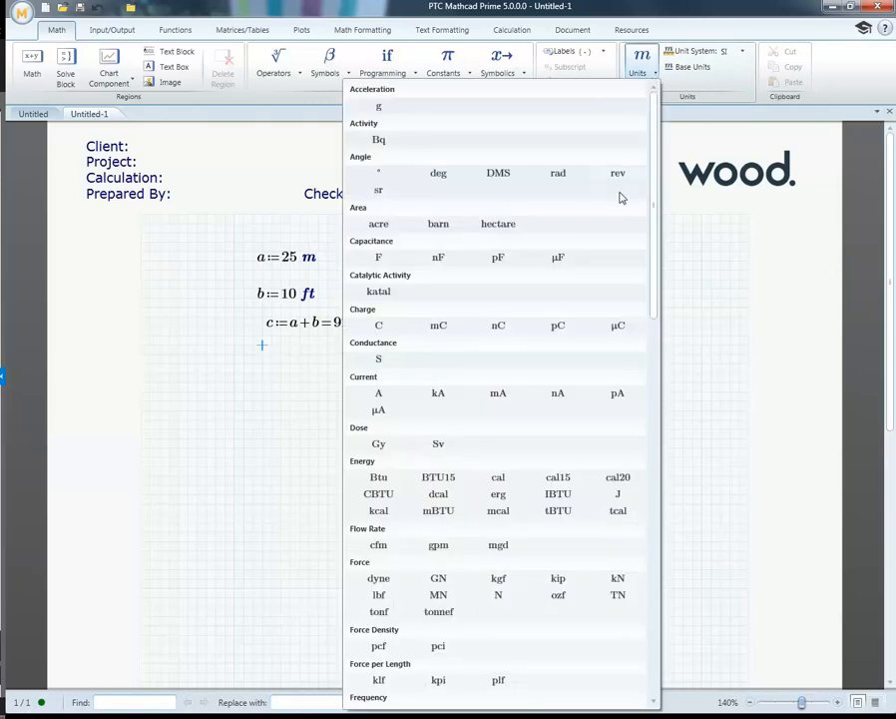
scroll(618, 196, down, 4)
scroll(618, 195, down, 5)
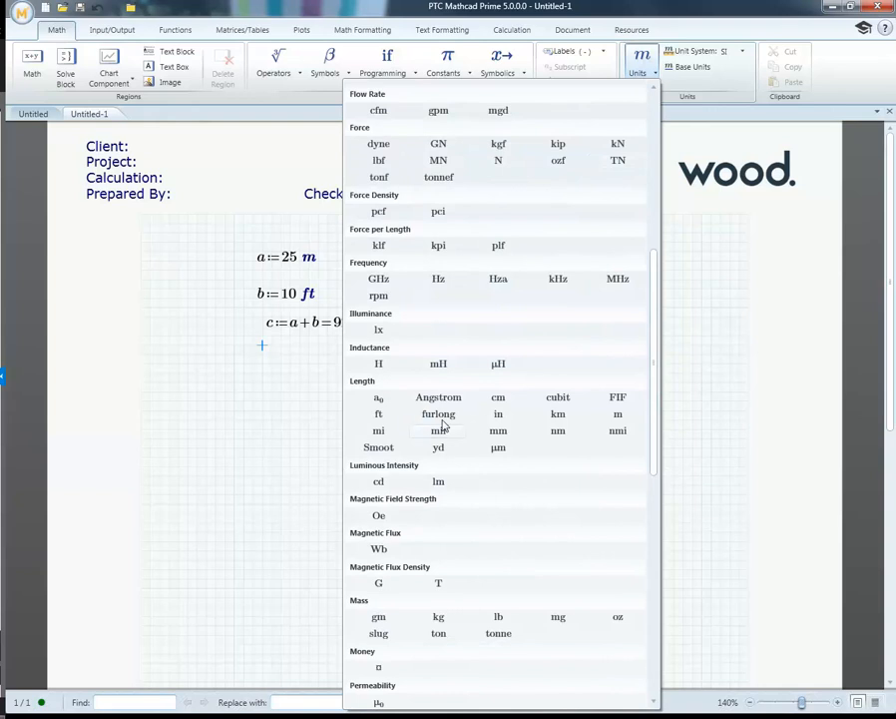
click(439, 414)
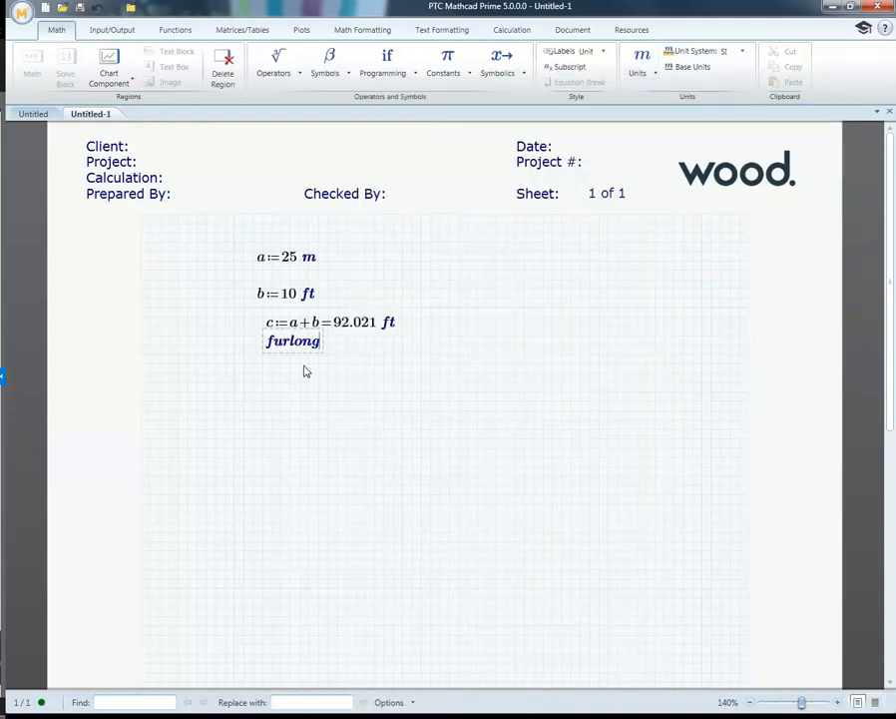
key(Left)
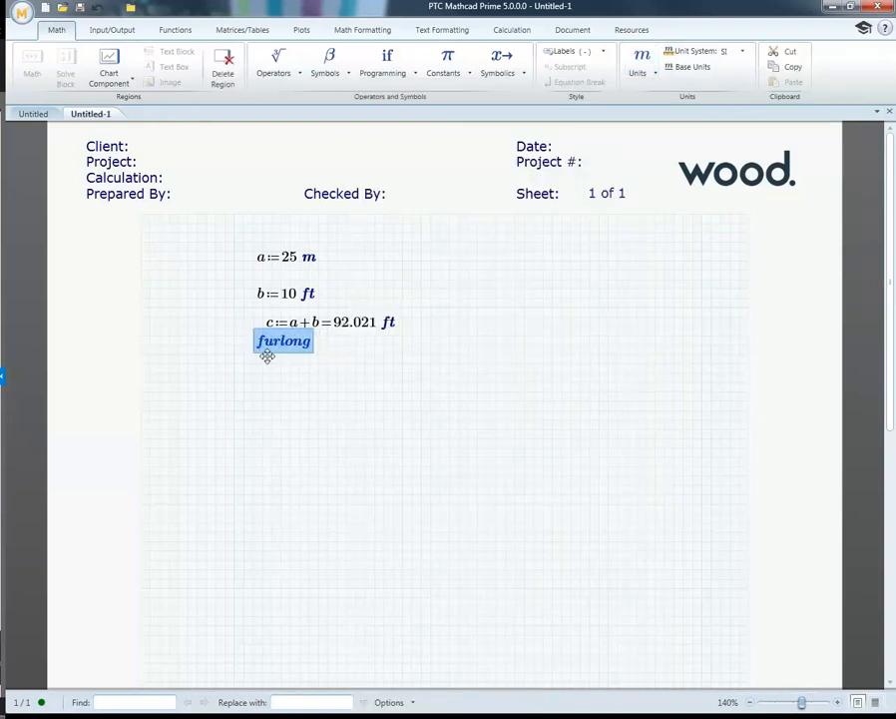
key(Down)
key(Down)
click(280, 391)
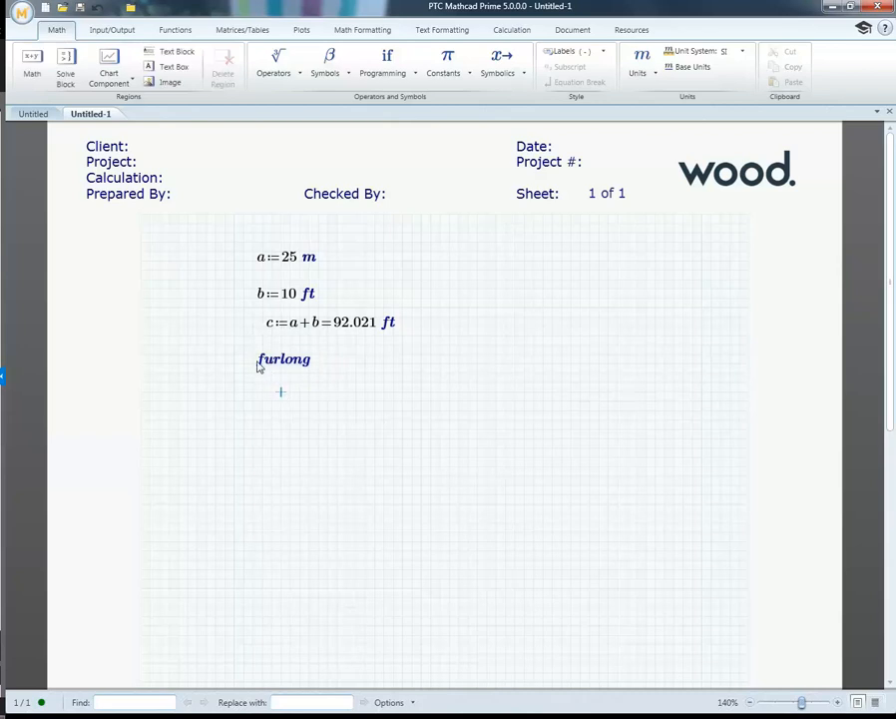
Step: Replace the standalone furlong unit with the number 1
click(259, 361)
key(Delete)
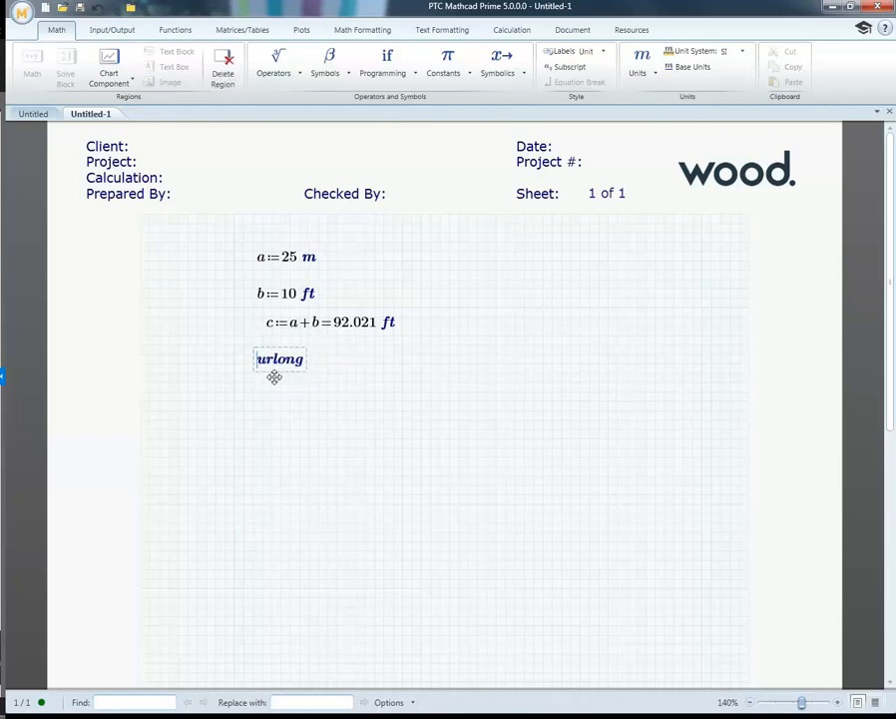
text(1)
key(space)
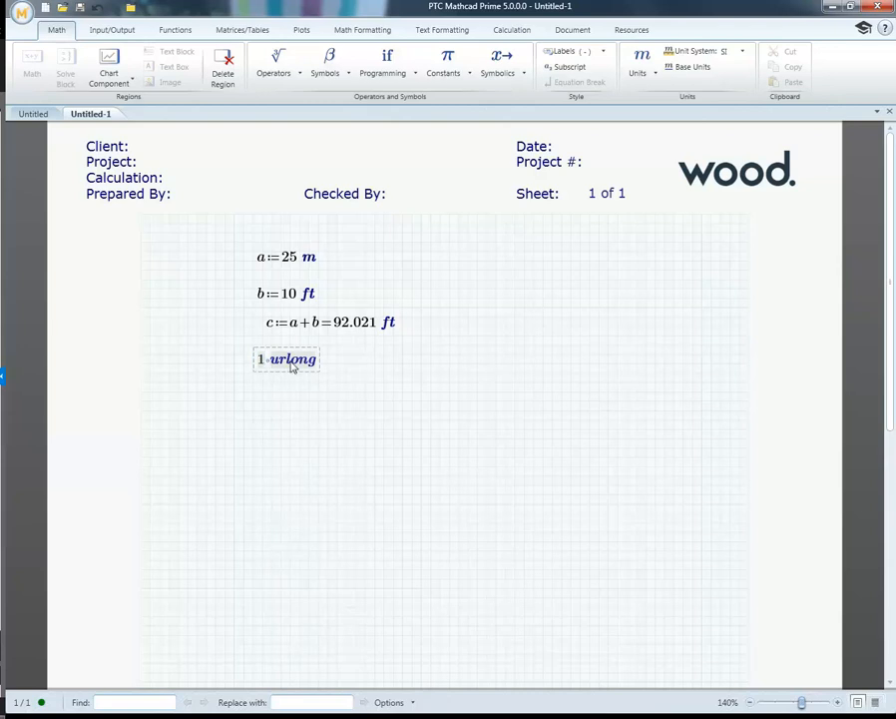
key(BackSpace)
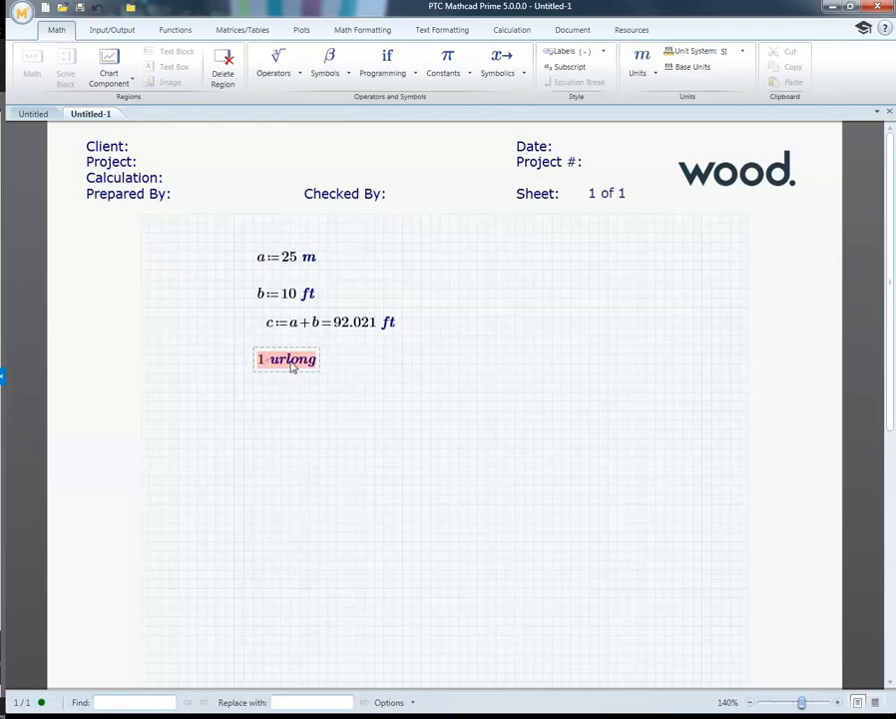
key(BackSpace)
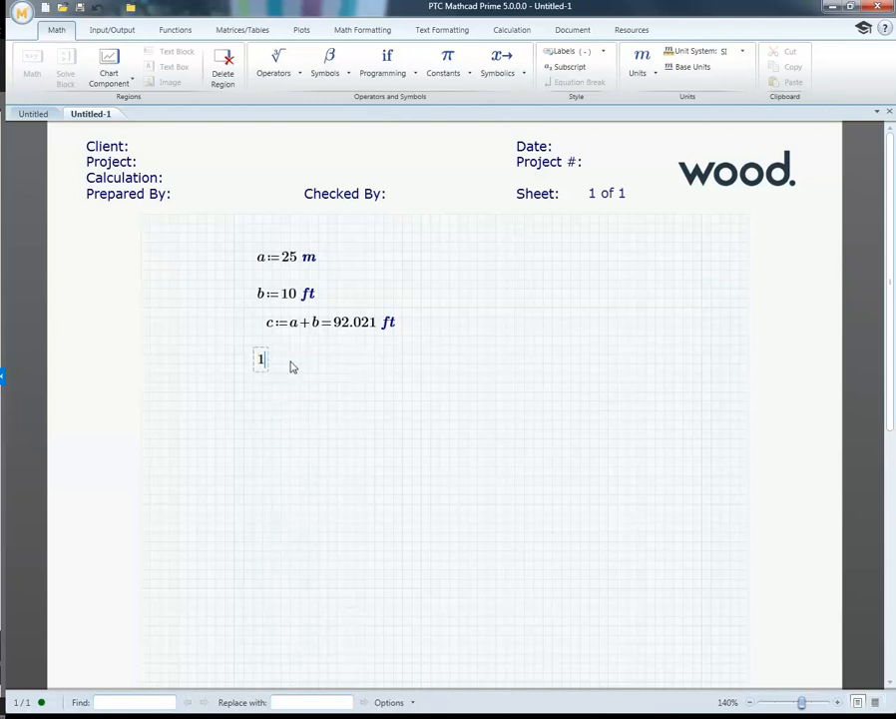
Step: Add the length unit furlong to the number 1 and evaluate the expression
click(645, 70)
scroll(539, 309, down, 4)
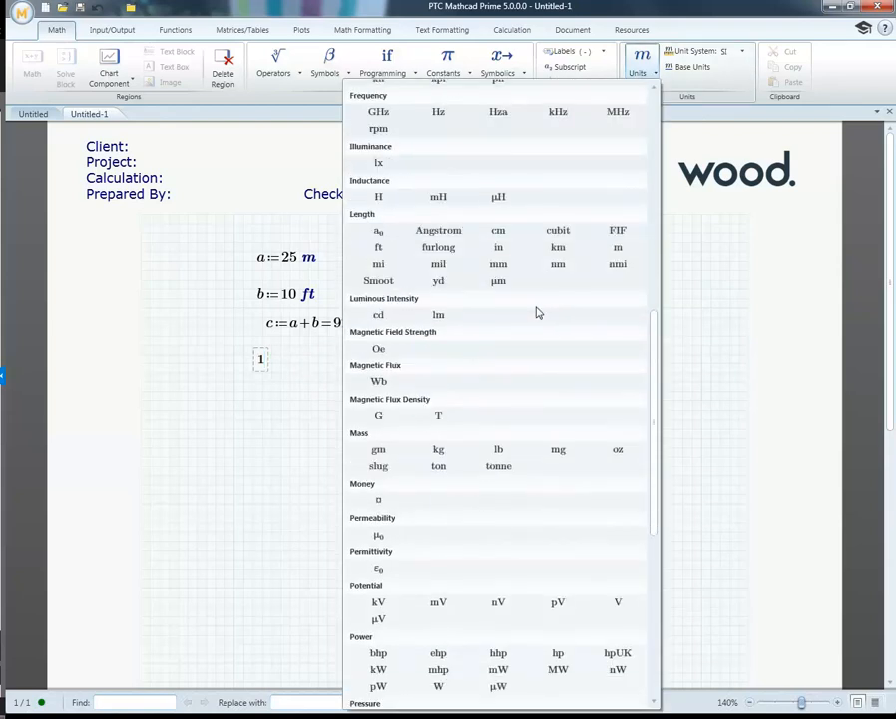
click(445, 249)
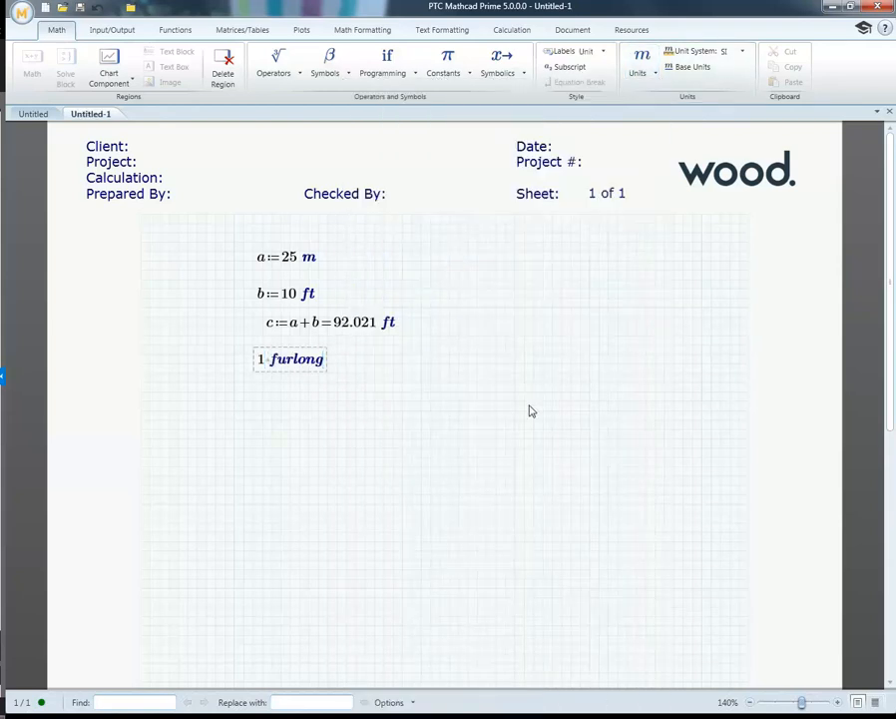
text(=201.168 m)
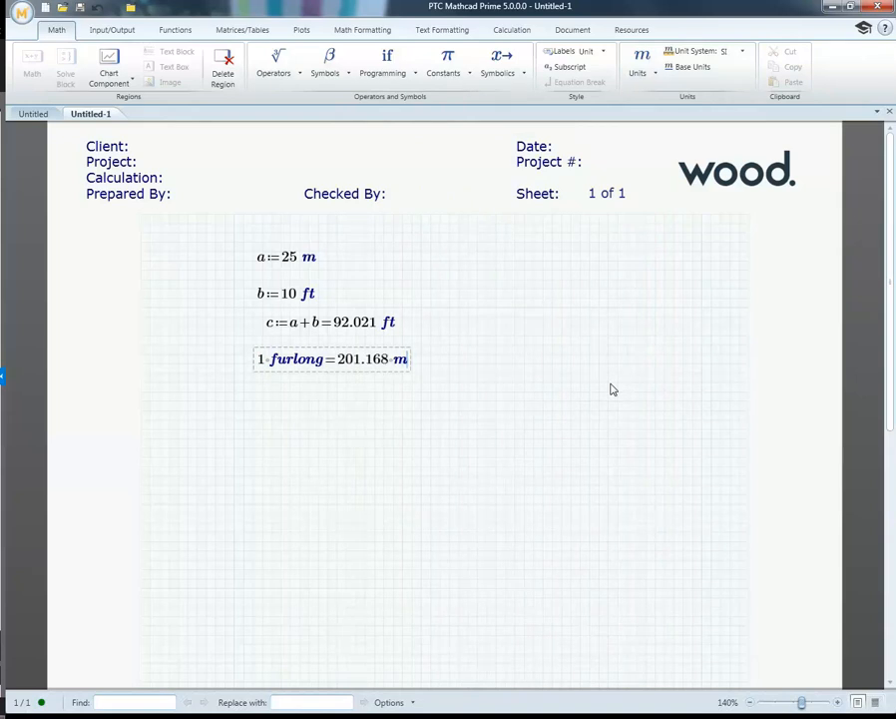
click(458, 354)
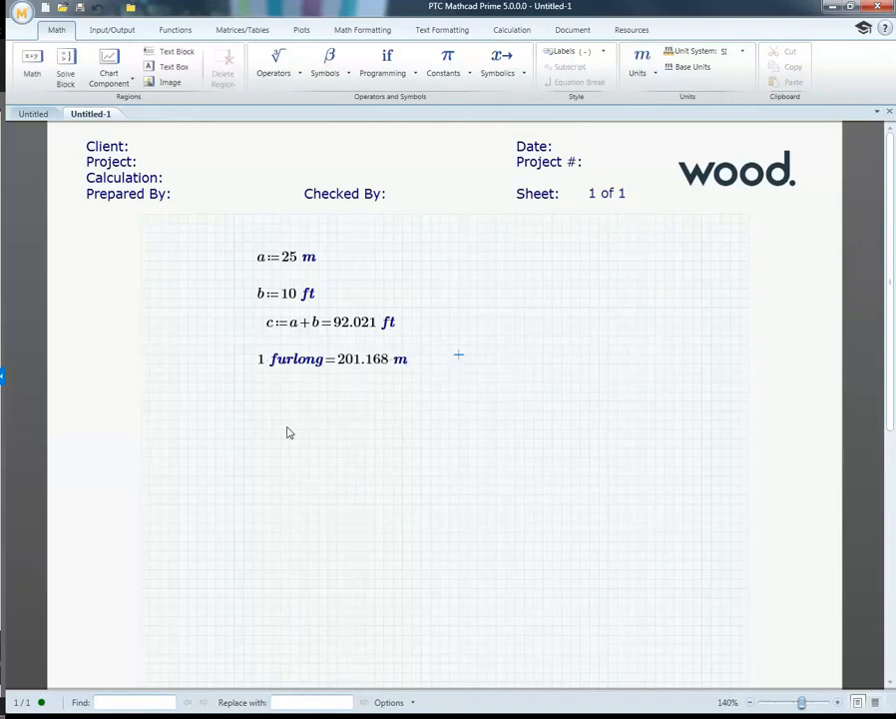
Step: Add 100 m in front of the 1 furlong term so the expression sums both lengths
click(262, 367)
text(100)
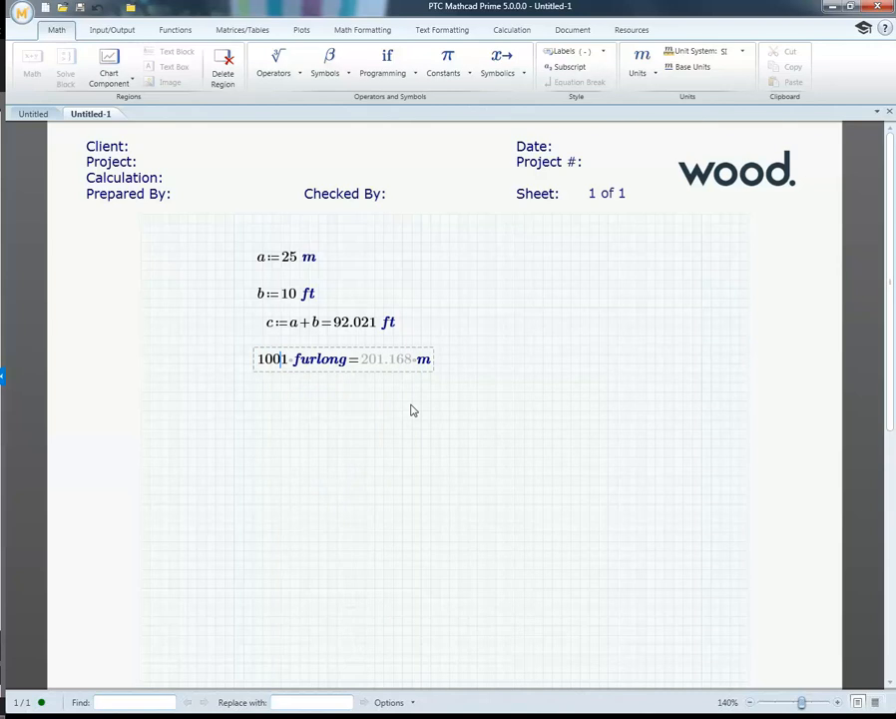
text(+)
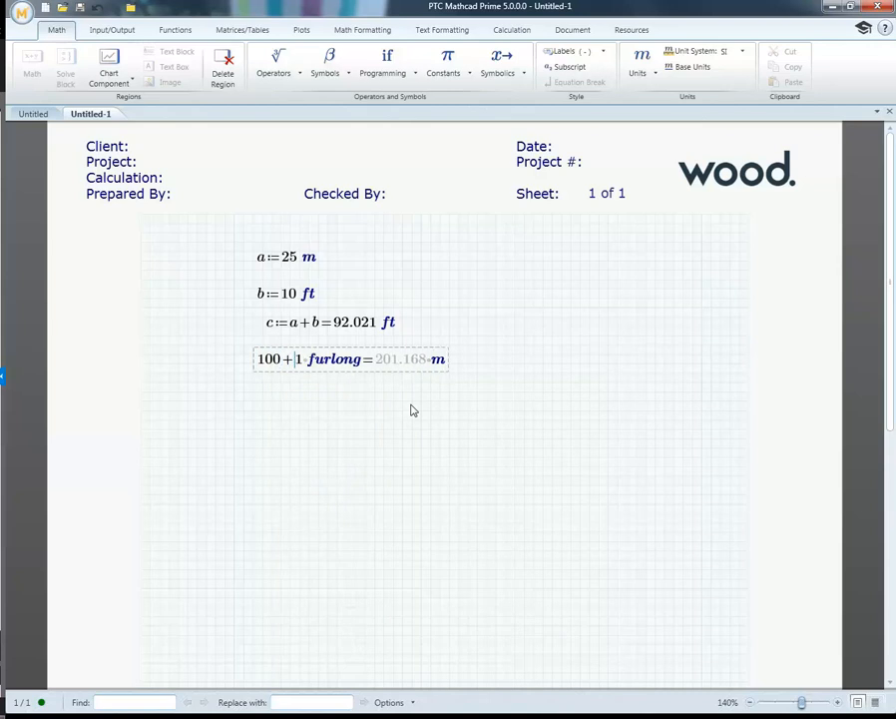
key(Left)
text(m)
click(414, 412)
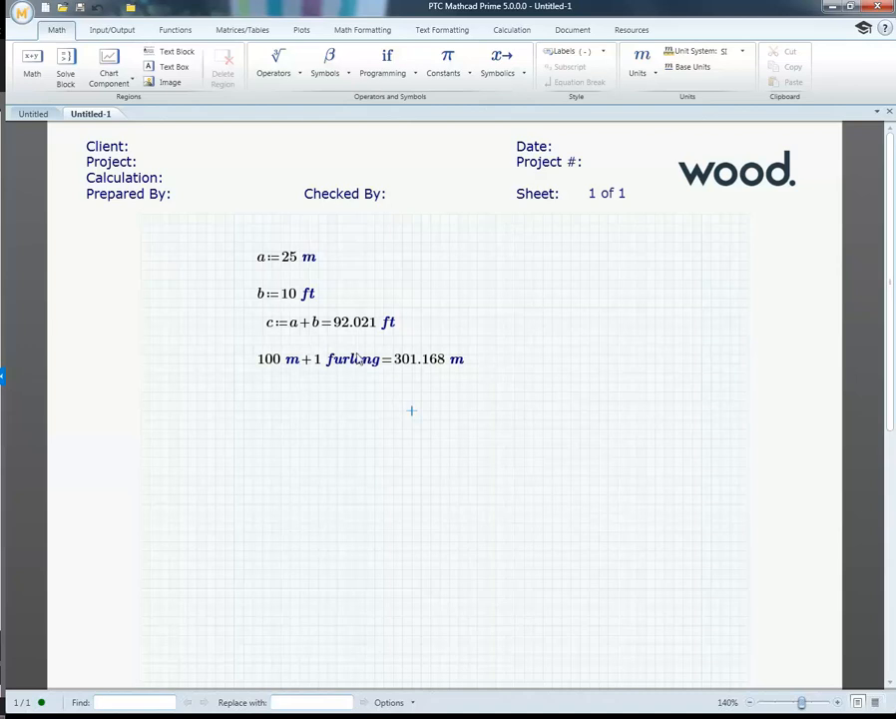
Step: Replace the metre unit of the 100 m term with kPa and re-evaluate the sum with 1 furlong
click(296, 362)
double_click(296, 362)
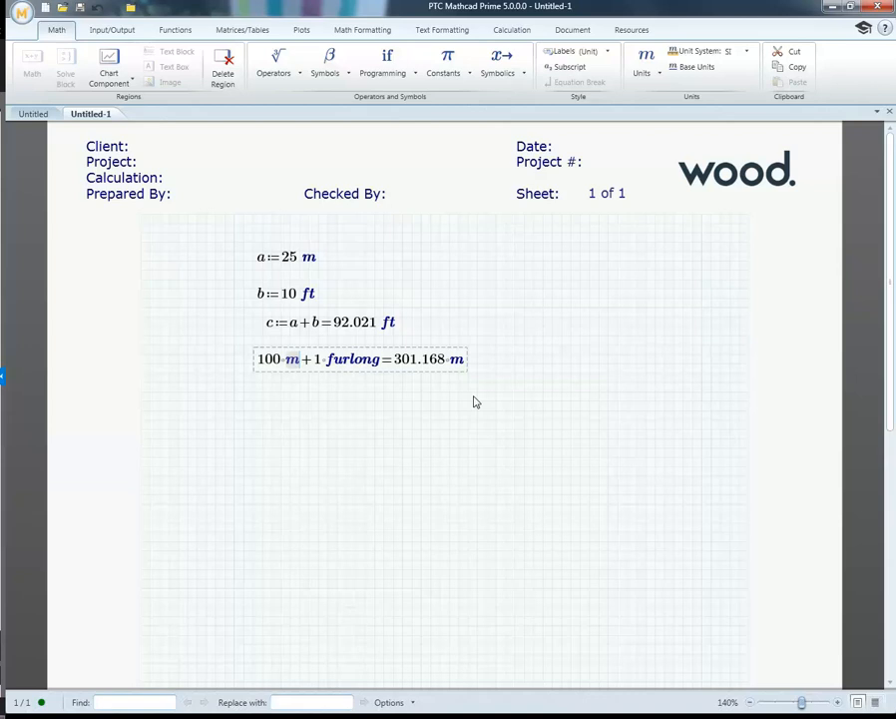
text(kPa)
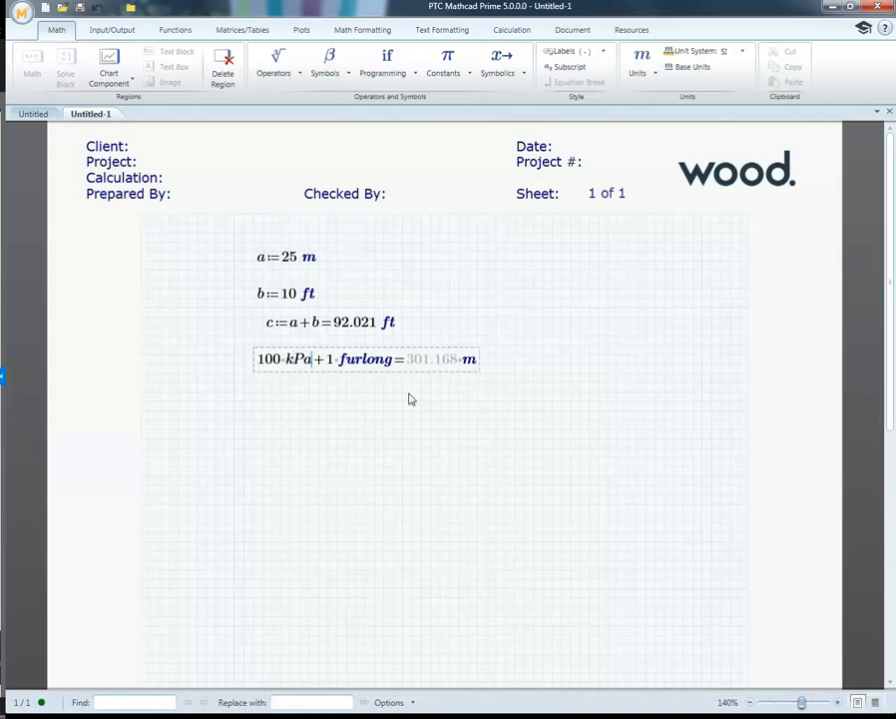
click(374, 391)
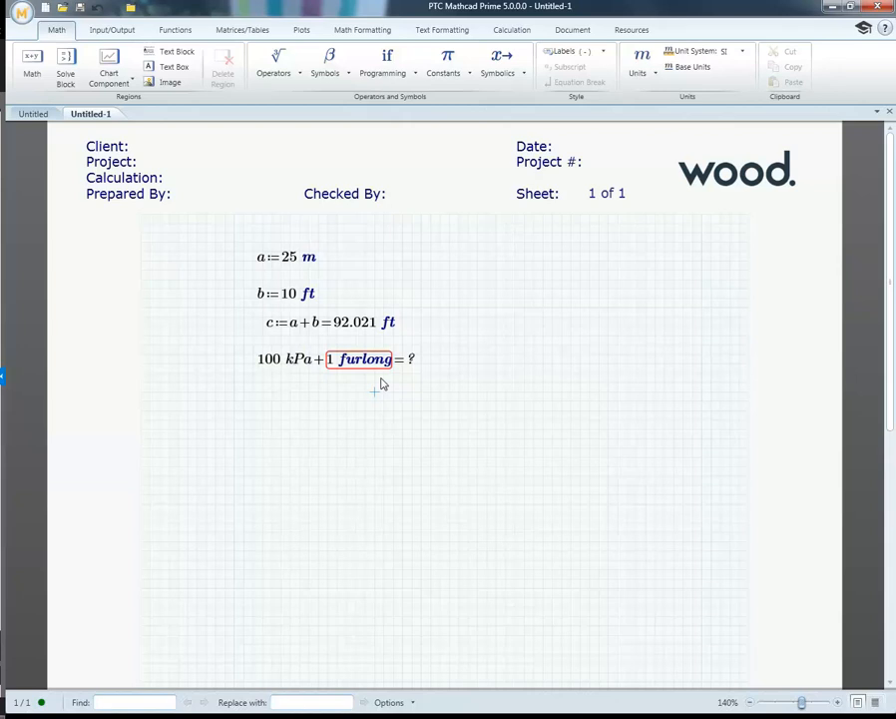
Step: Delete all the expressions from the worksheet, including a, b, c and the furlong sum
drag(468, 392, 208, 243)
key(Delete)
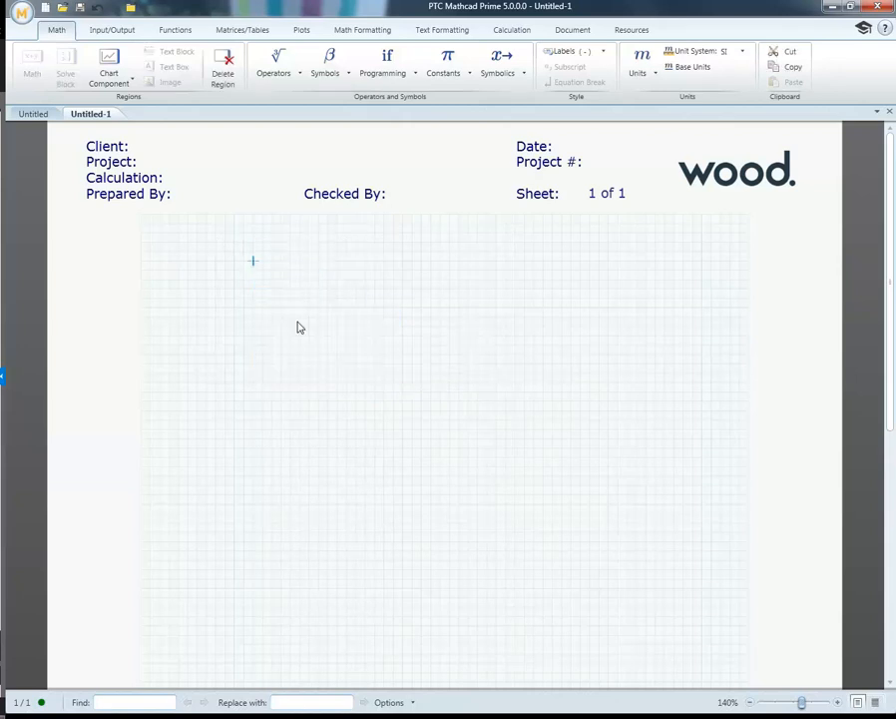
click(179, 271)
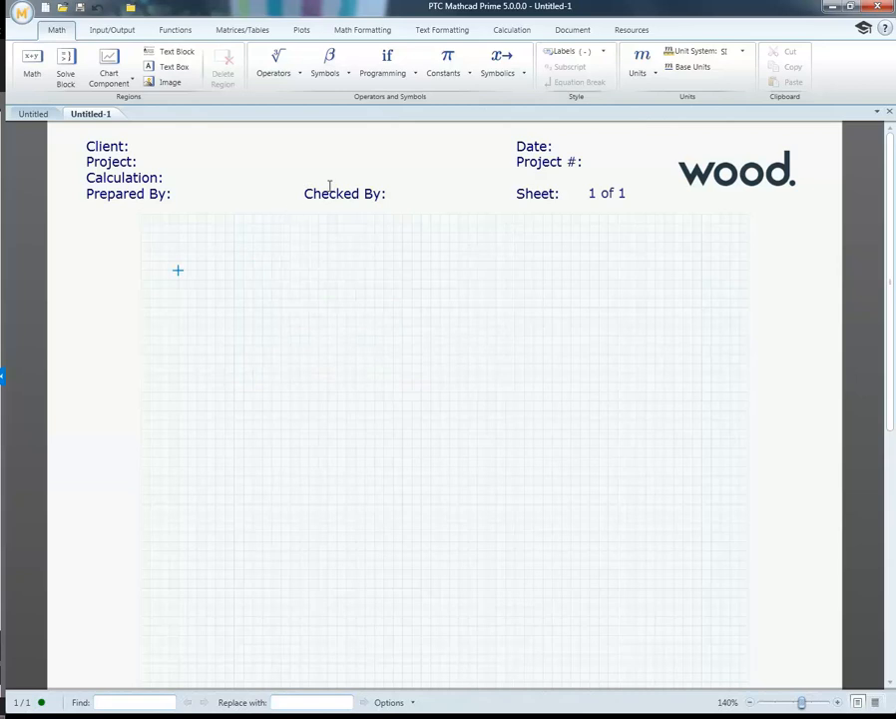
click(275, 66)
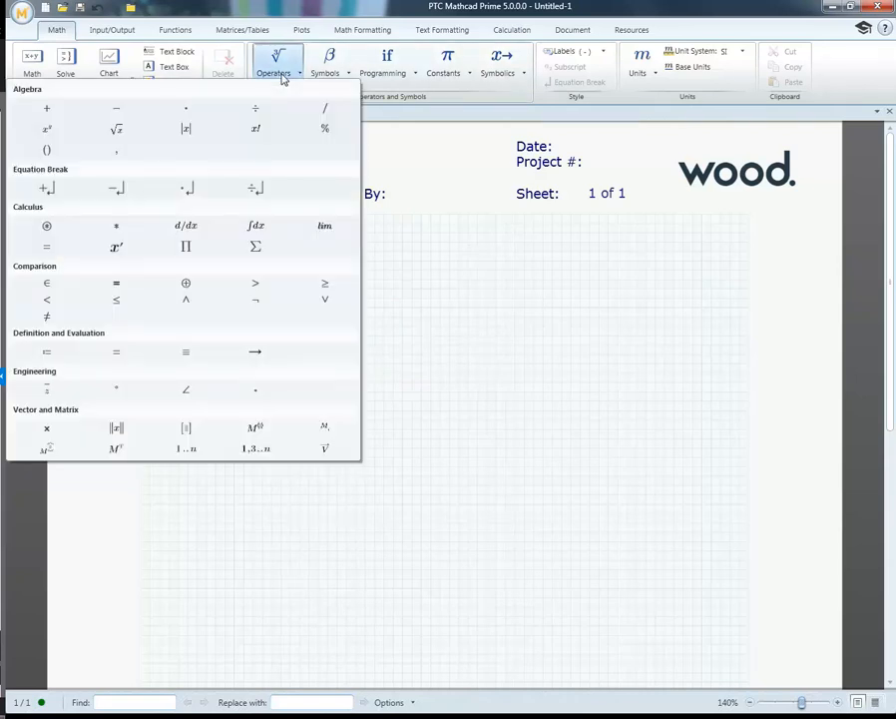
click(283, 79)
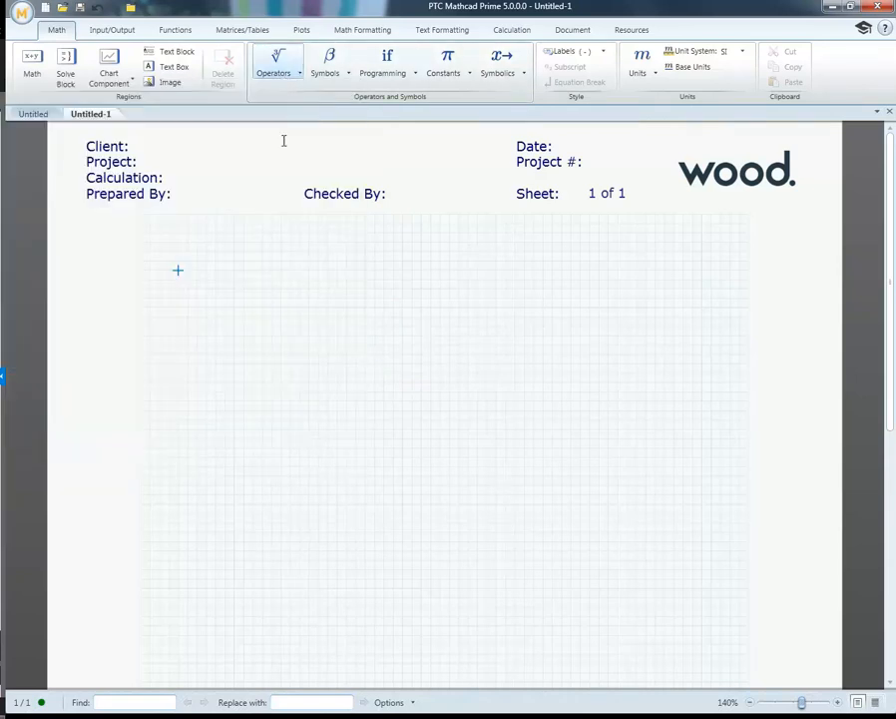
click(216, 273)
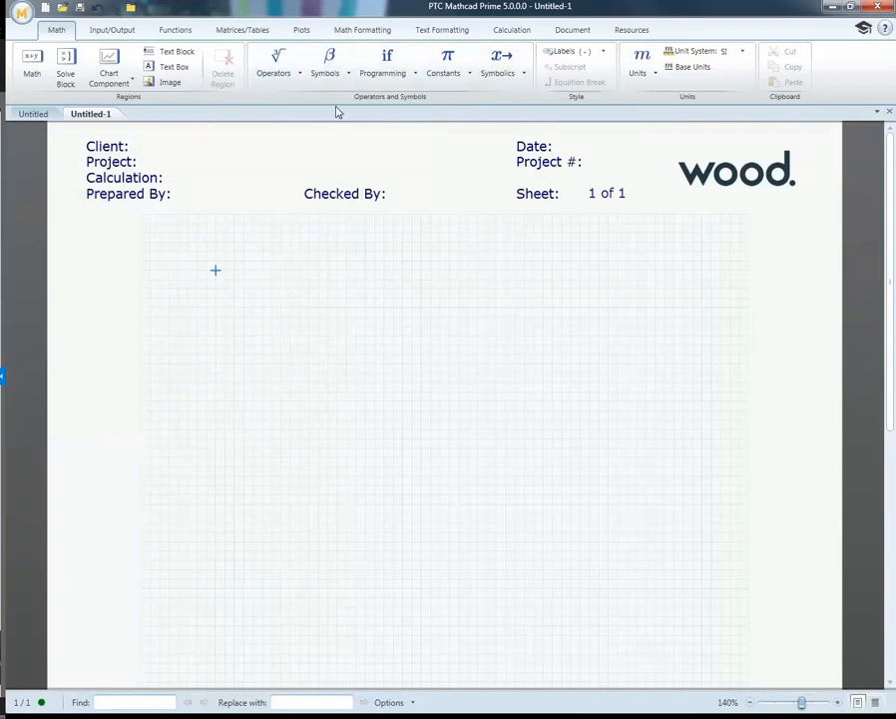
Step: Define the lowercase Greek variable α as 2 near the upper left of the empty worksheet
click(327, 77)
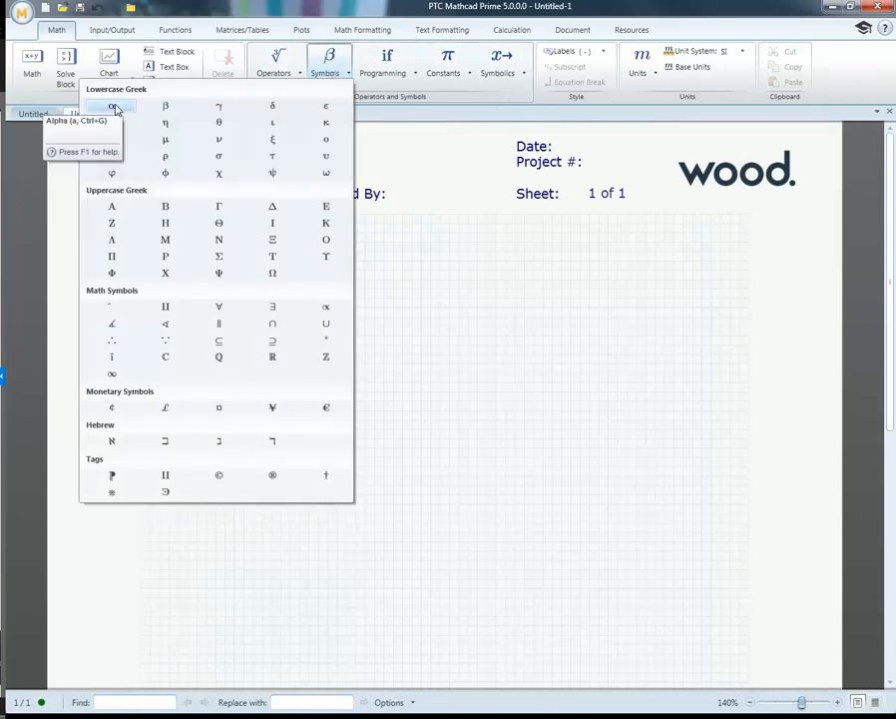
click(114, 106)
text(:=2)
key(Return)
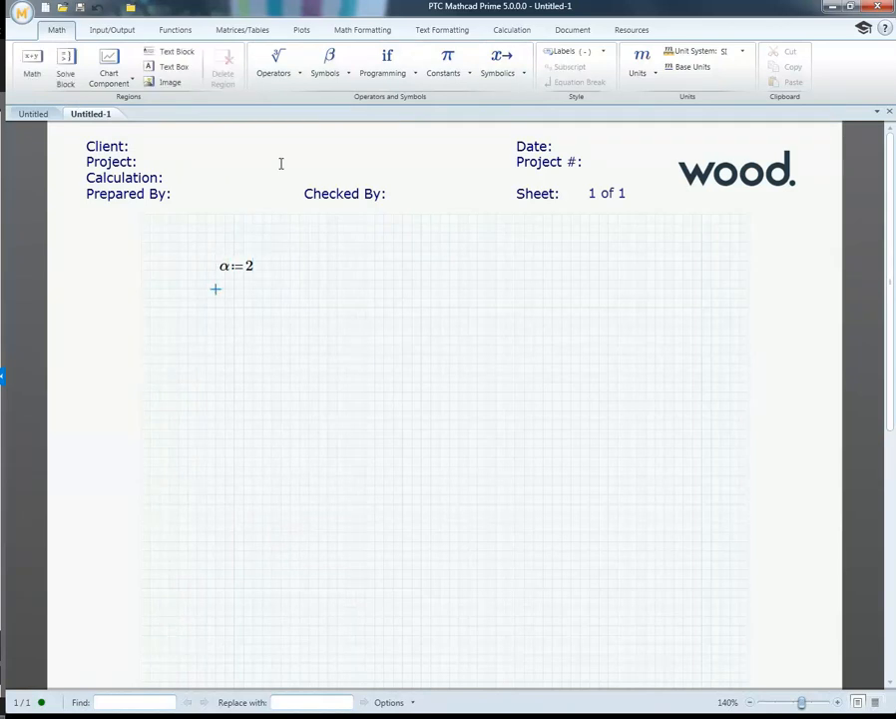
Step: Add a second definition of α with the value 3 below the first one
click(224, 306)
text(a)
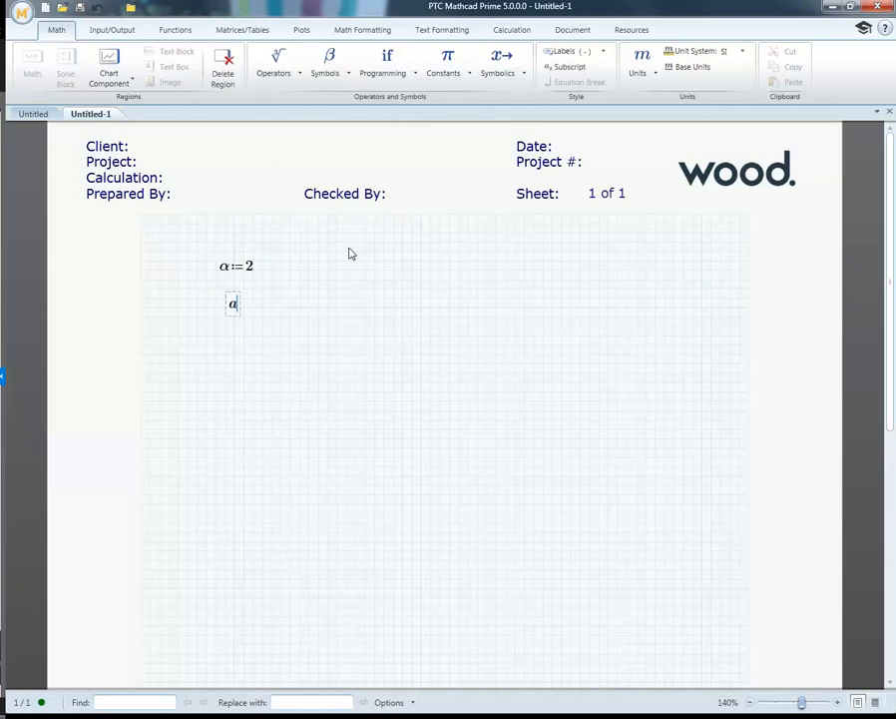
key(ctrl+g)
text(:)
key(BackSpace)
text(:=3)
click(331, 311)
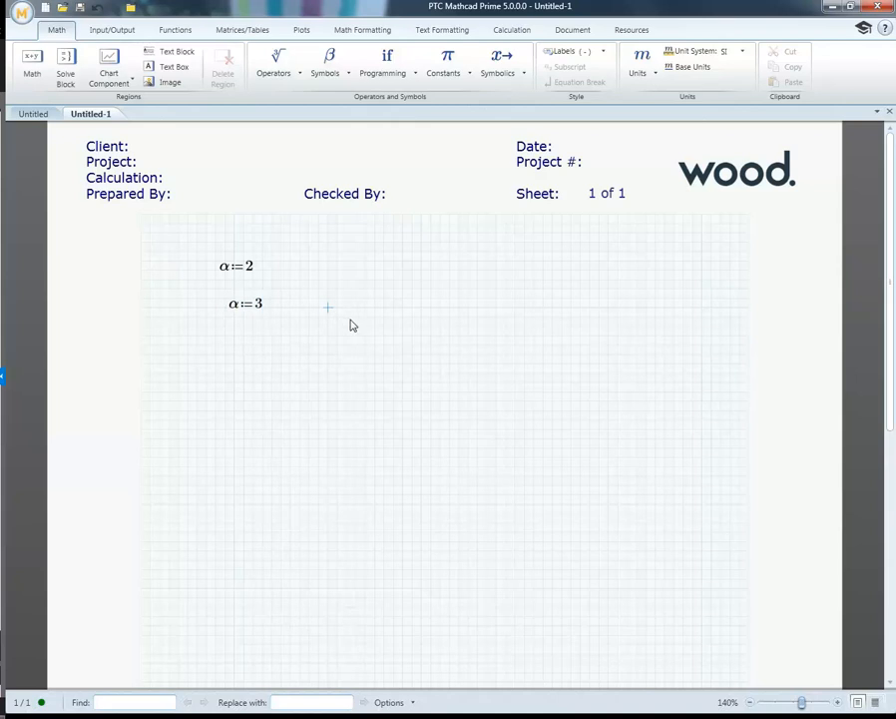
Step: Evaluate α on the same line as the first definition, to its right
click(308, 271)
text(a)
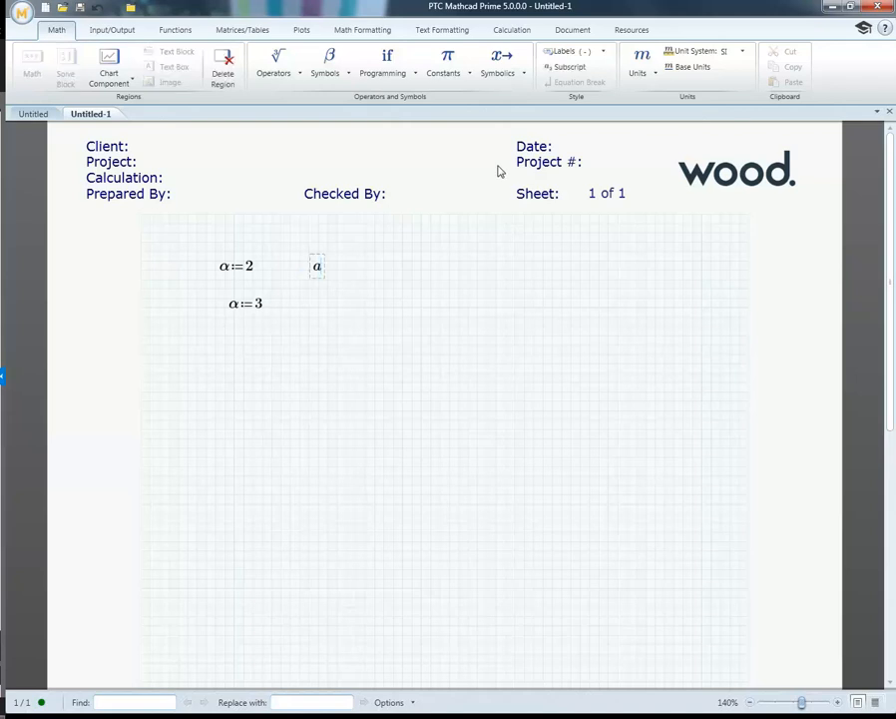
key(ctrl+g)
text(=2)
click(375, 297)
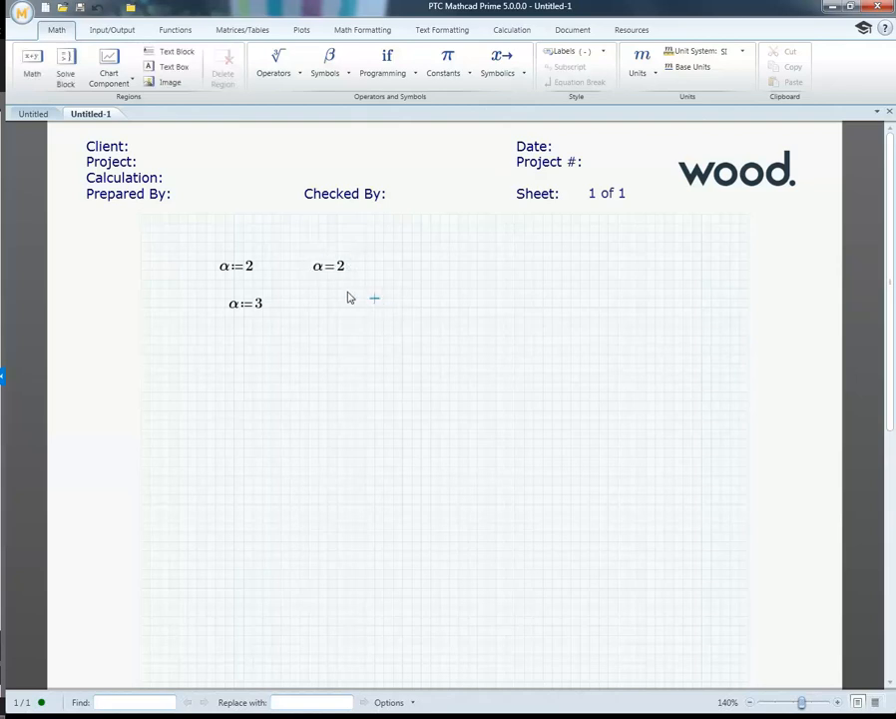
Step: Move the α evaluation down to the line of the second definition, shifting it one grid step up and back
drag(332, 269, 408, 297)
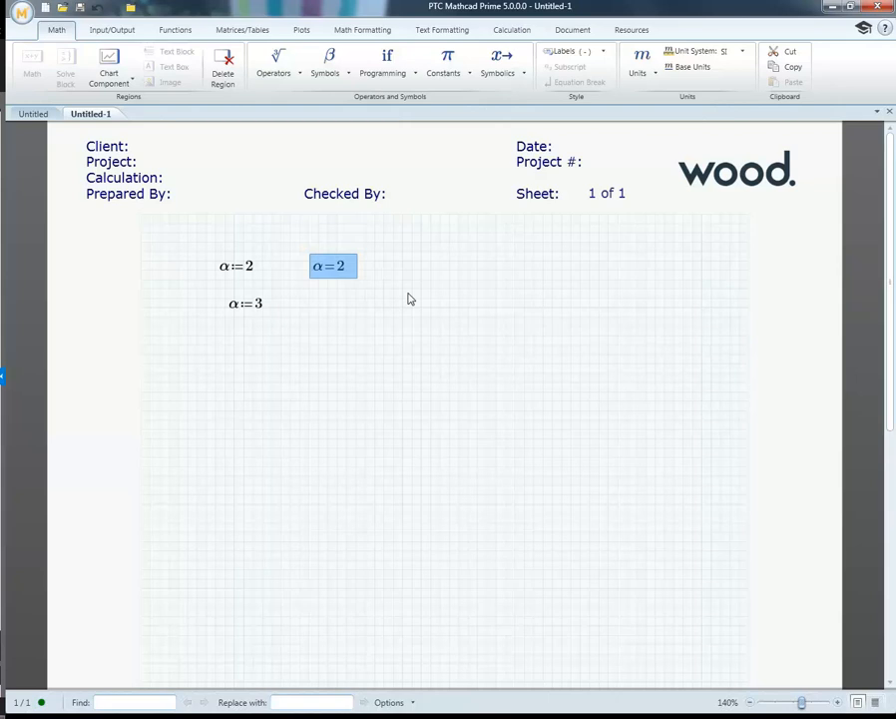
key(Down)
key(Down)
key(Down)
key(Down)
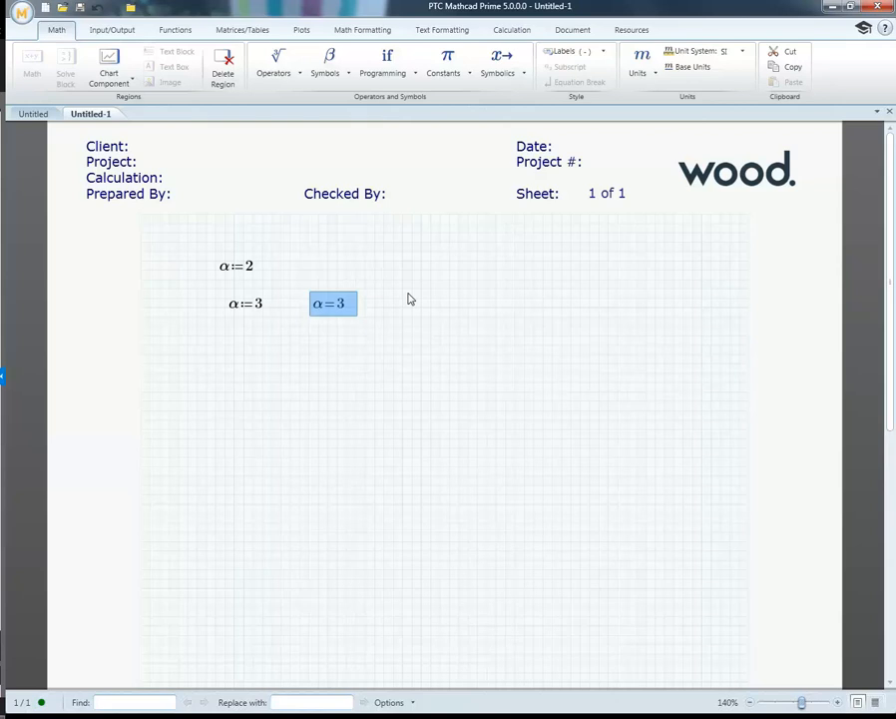
key(Up)
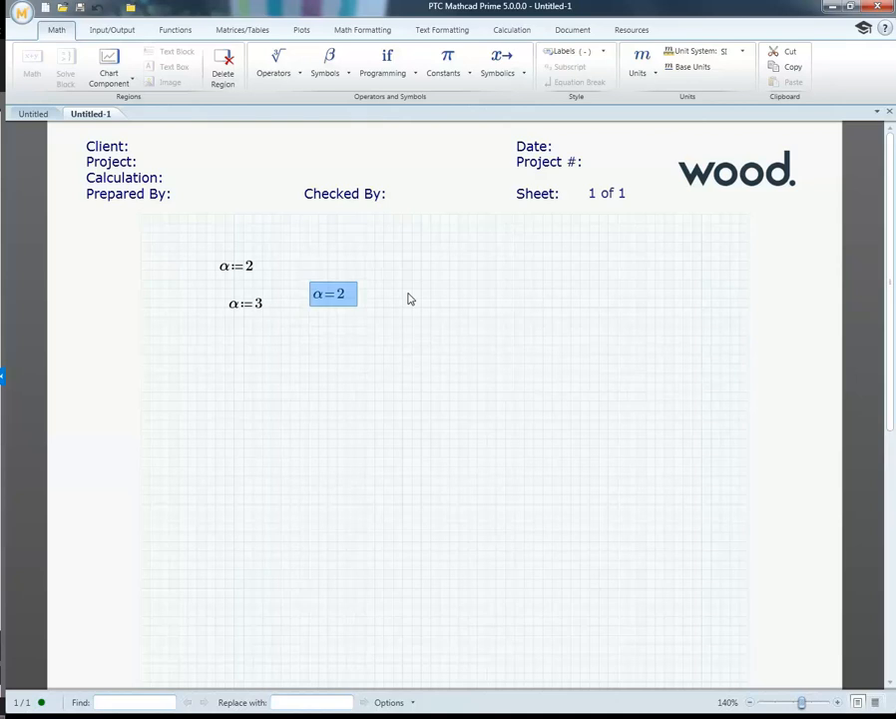
key(Down)
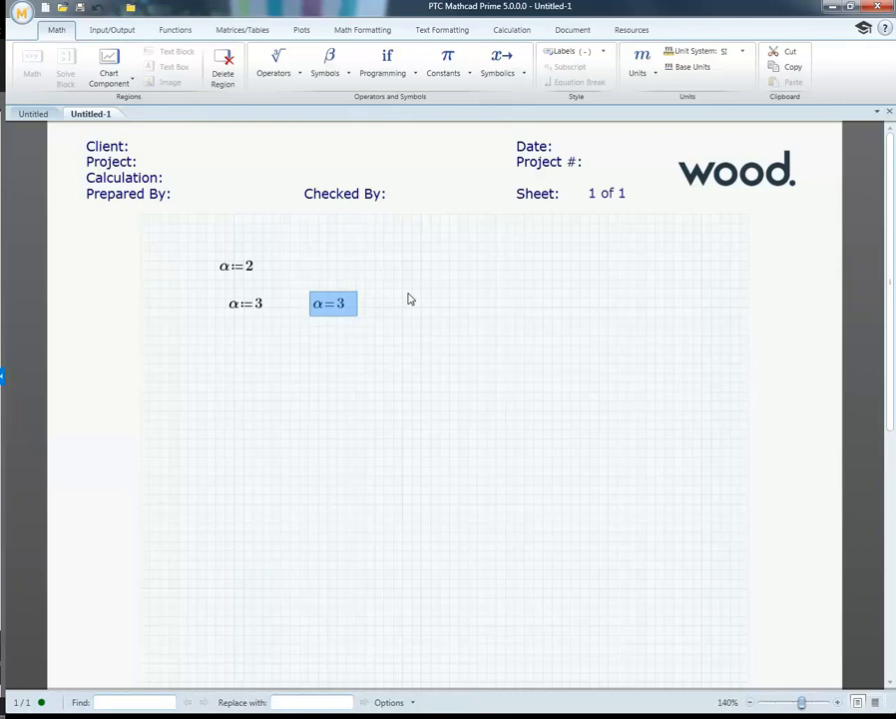
Step: Move the α evaluation below the second definition and three grid steps to the left
key(Down)
key(Down)
key(Down)
key(Down)
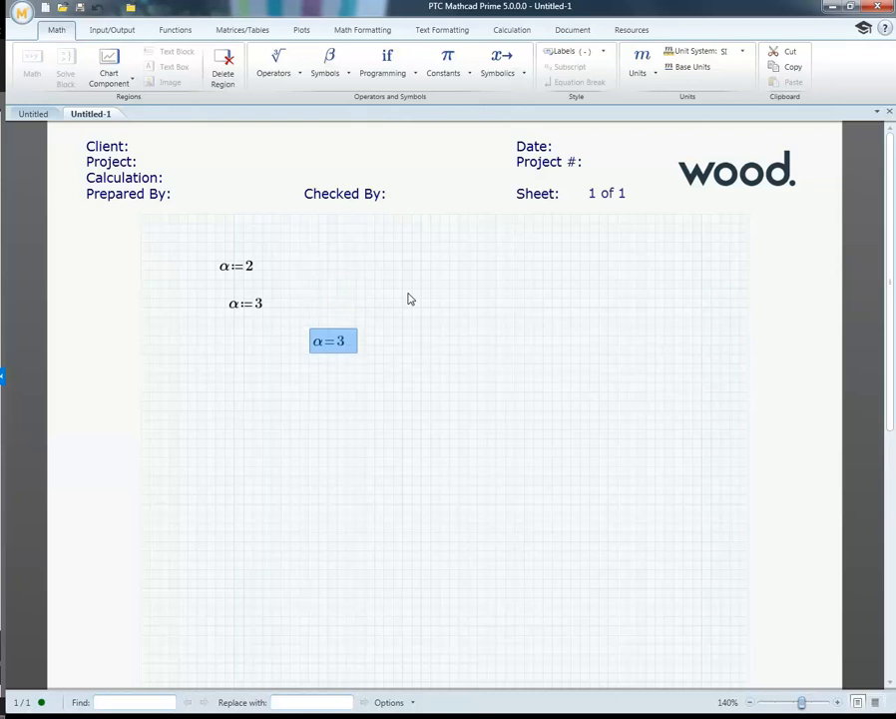
key(Left)
key(Left)
key(Left)
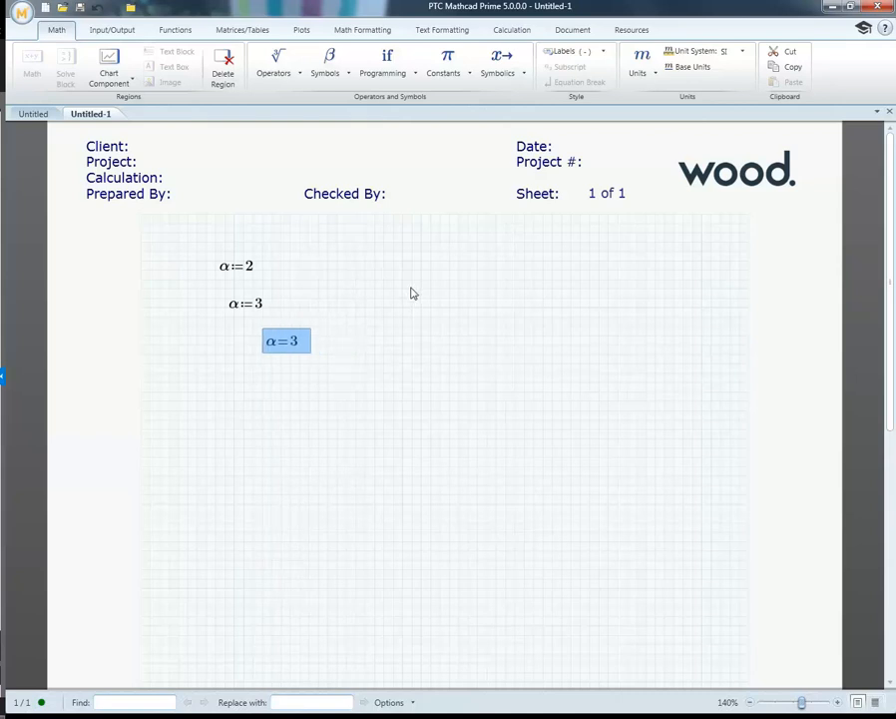
click(383, 363)
drag(273, 326, 193, 256)
click(288, 262)
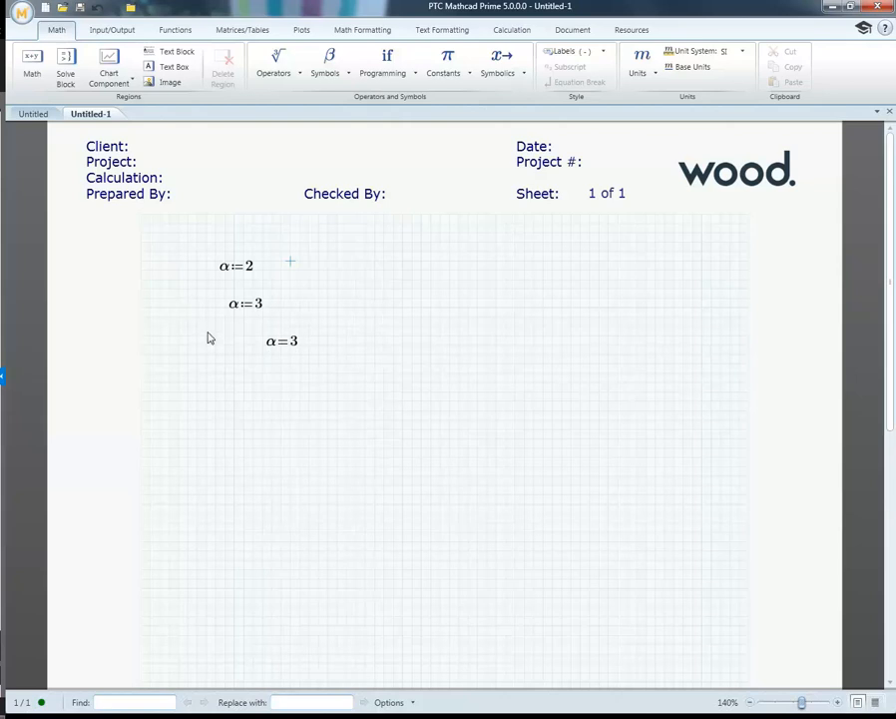
Step: Clear both α definitions and the evaluation from the worksheet, and review the list of available symbols
drag(336, 397, 192, 284)
key(Delete)
click(332, 70)
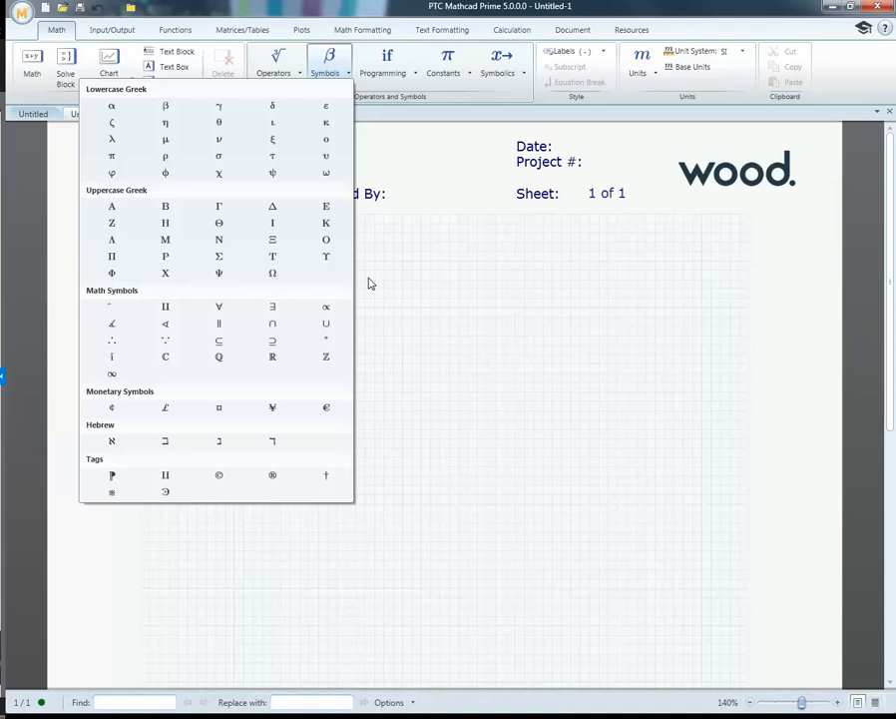
click(391, 304)
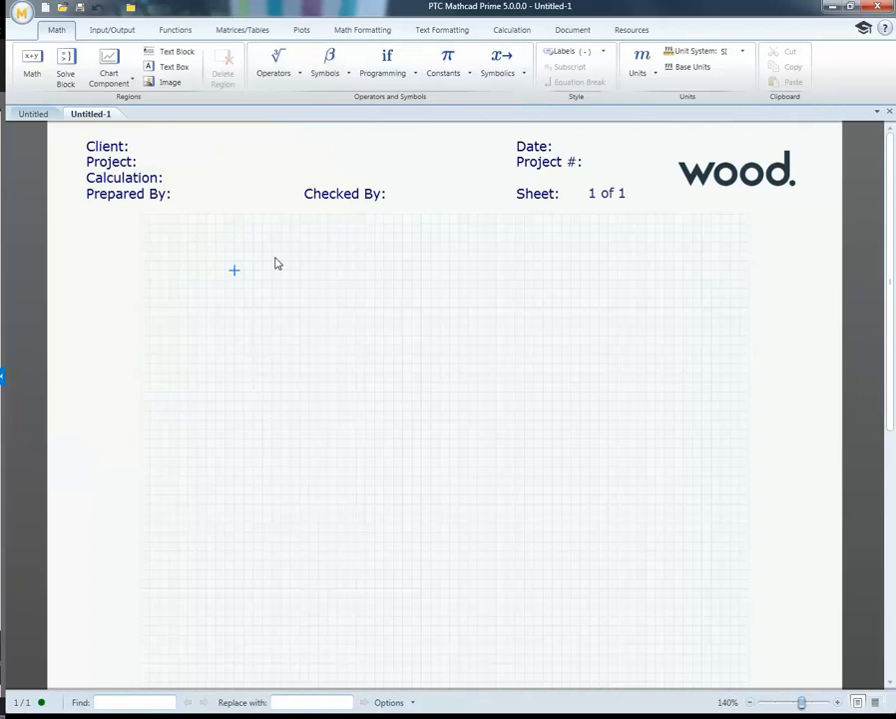
Step: Define the Greek variable ε with the subscript p as 25
text(e)
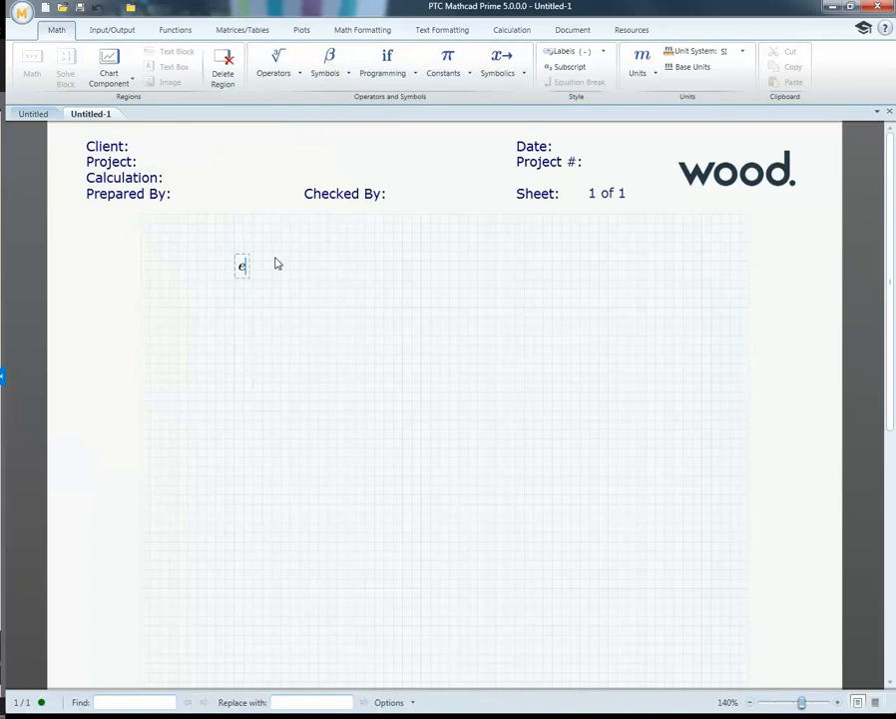
key(ctrl+g)
click(565, 72)
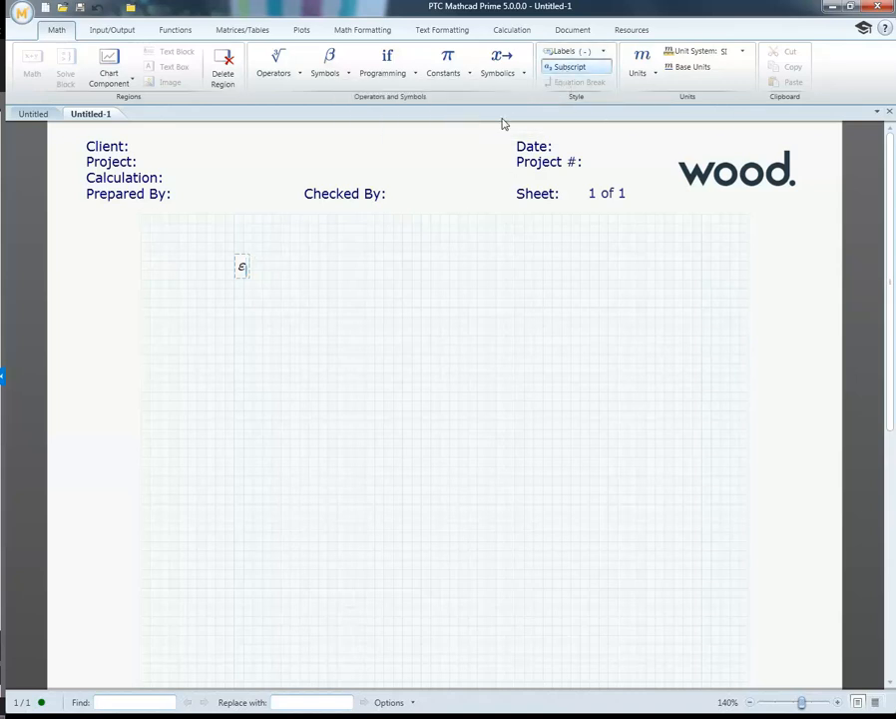
text(p:=)
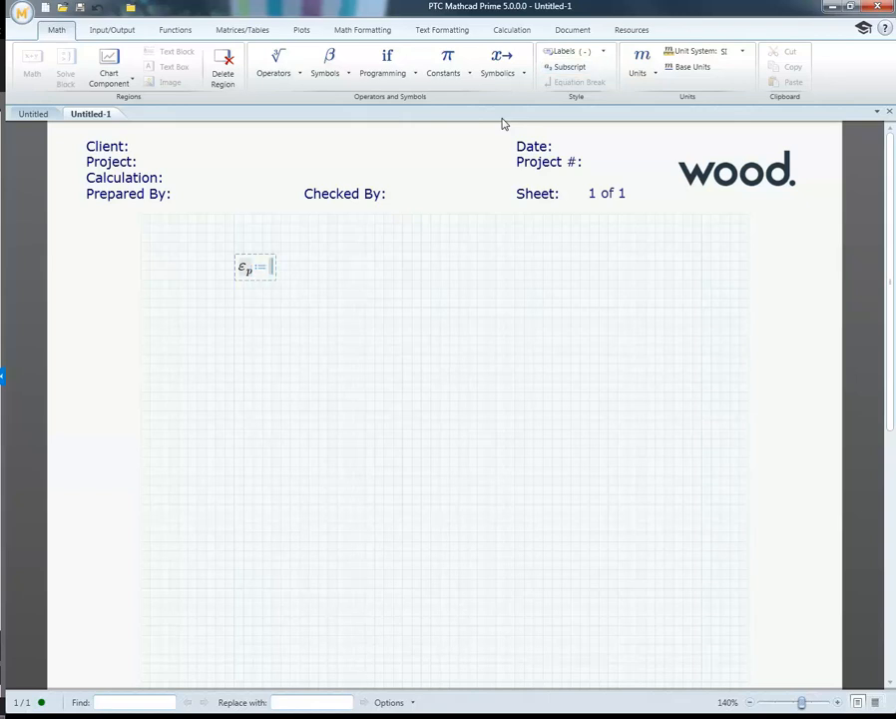
text(25)
key(Return)
Step: Define the Greek variable ε with the subscript e as 10 below the first definition
click(233, 298)
key(ctrl+g)
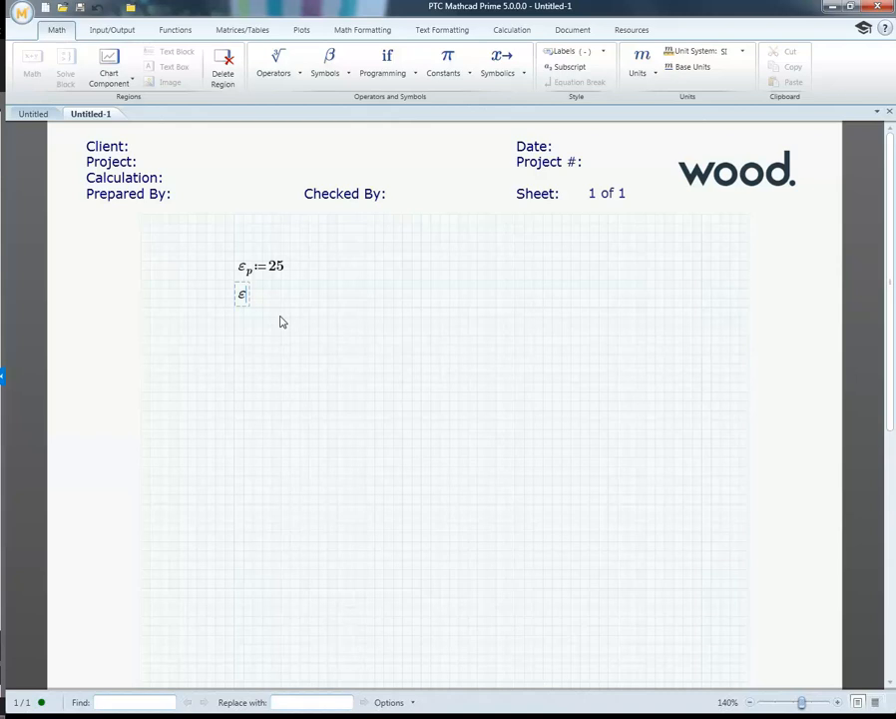
key(period)
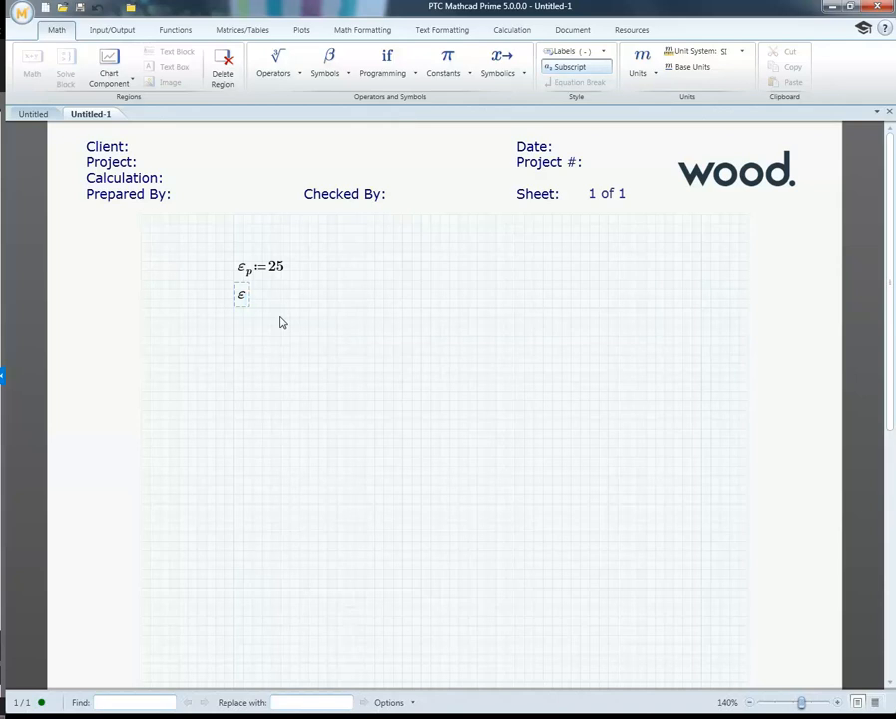
text(e:=)
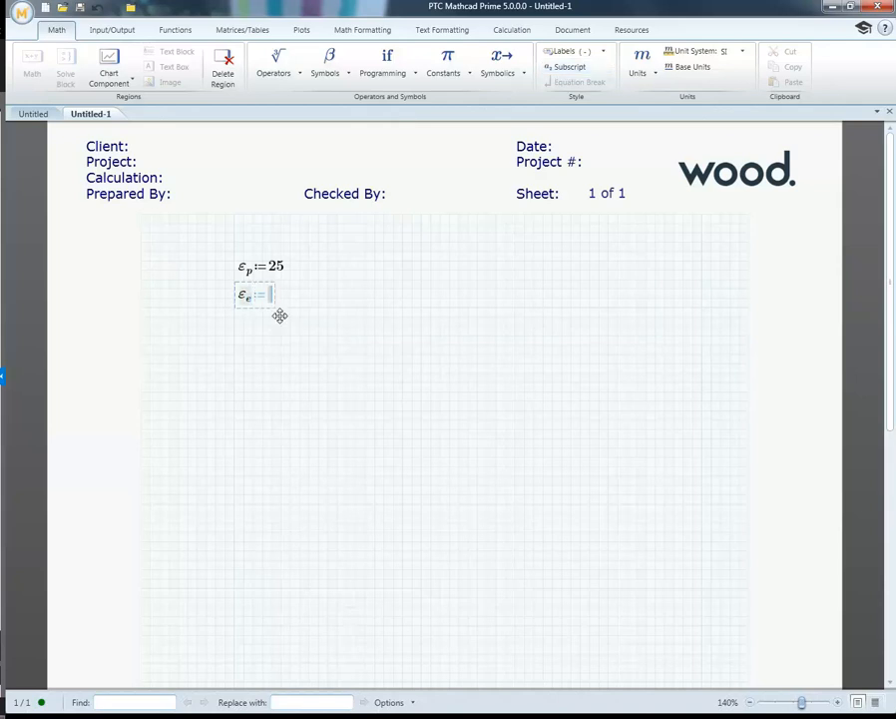
text(10)
key(Return)
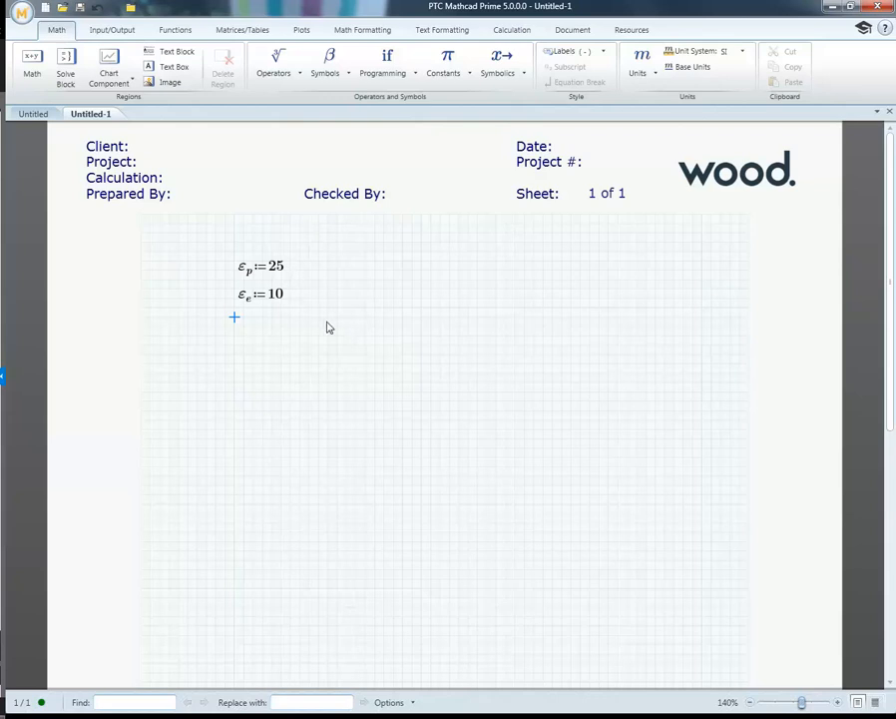
Step: Clear both ε definitions from the worksheet, and review the list of symbolic operators and keywords
drag(430, 336, 224, 261)
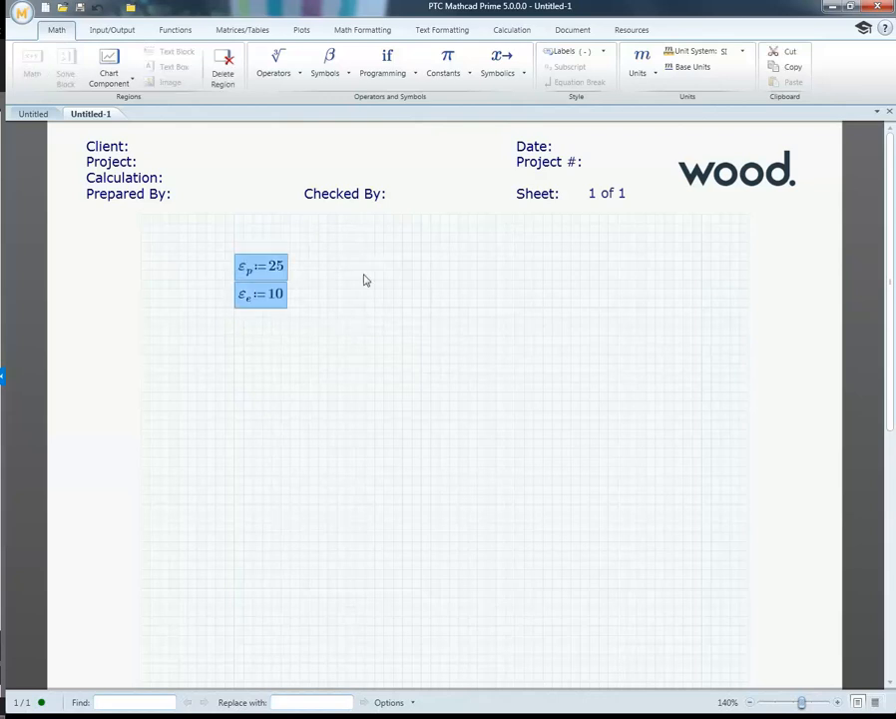
key(Delete)
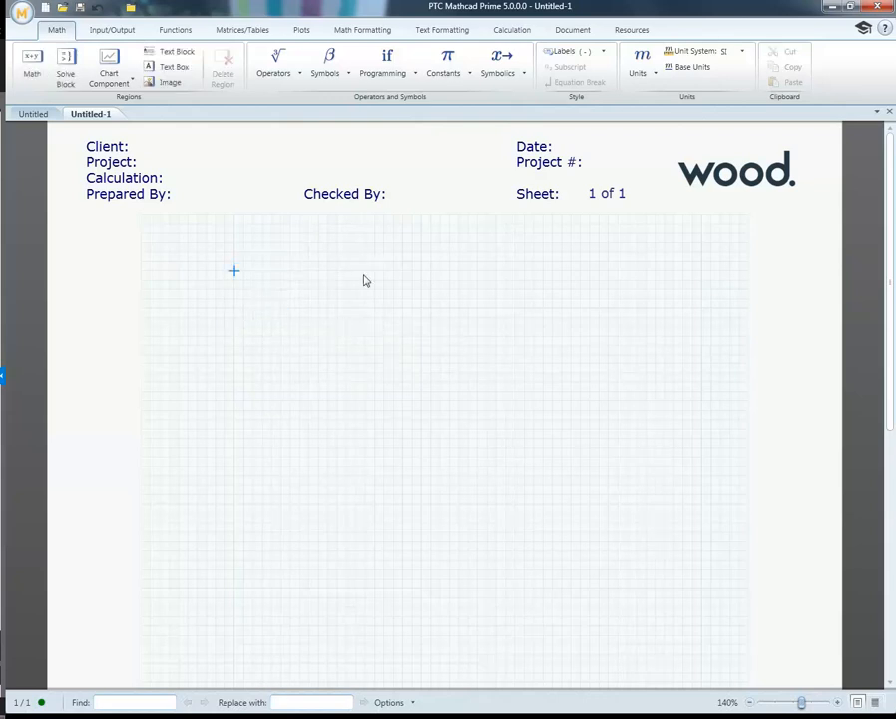
click(522, 77)
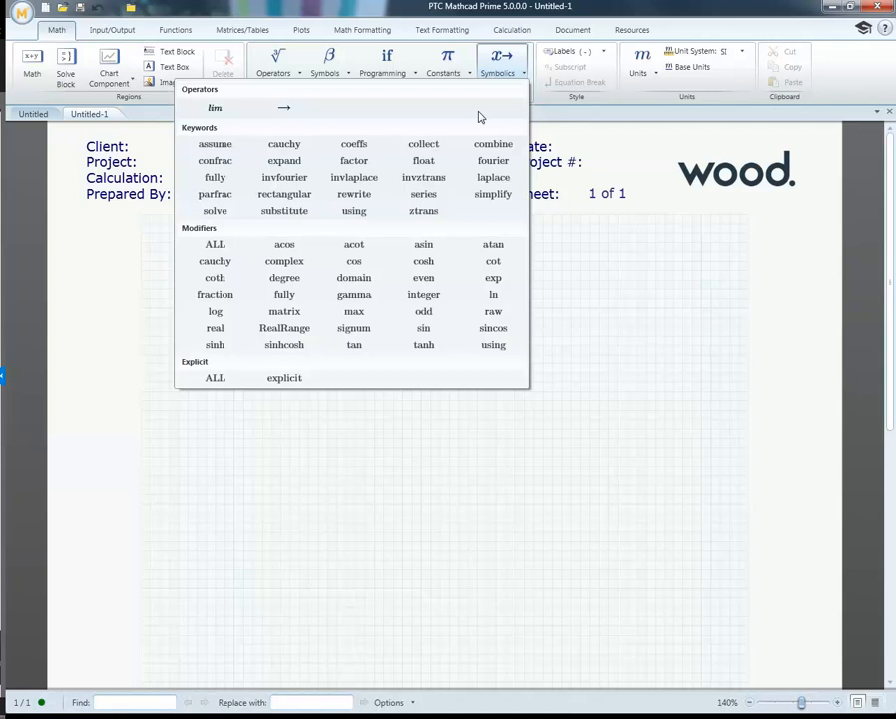
click(501, 66)
click(328, 282)
click(178, 252)
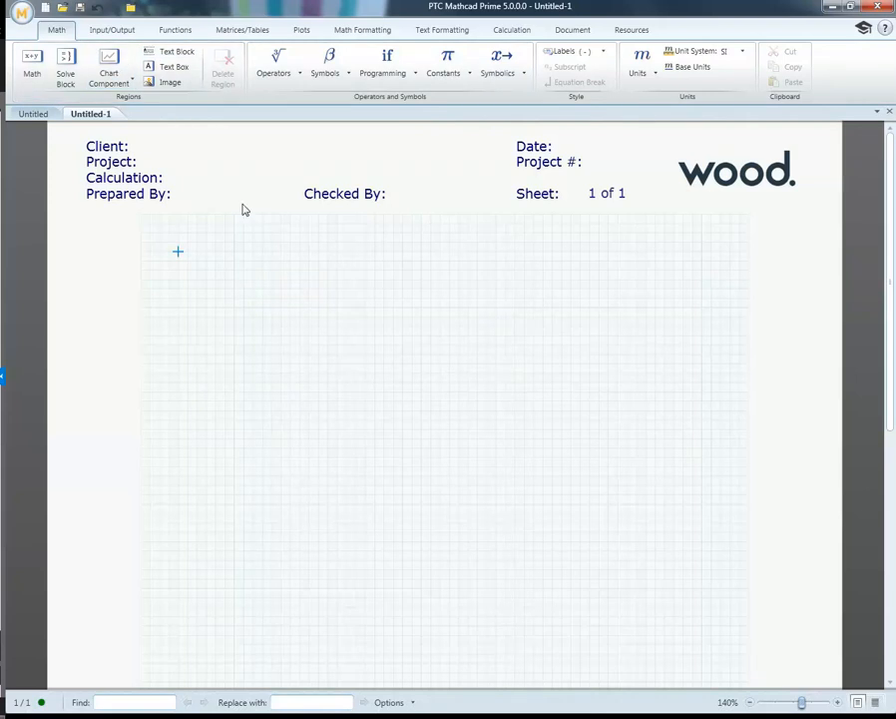
Step: Insert a full-width text block near the start of the worksheet reading "text eiieieikdkdk"
click(158, 245)
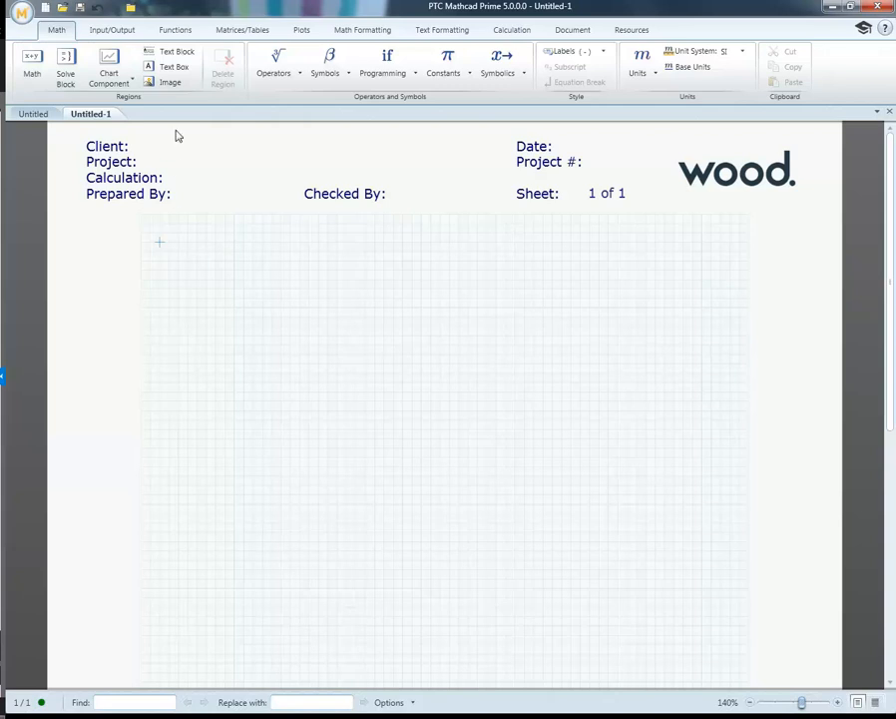
click(179, 53)
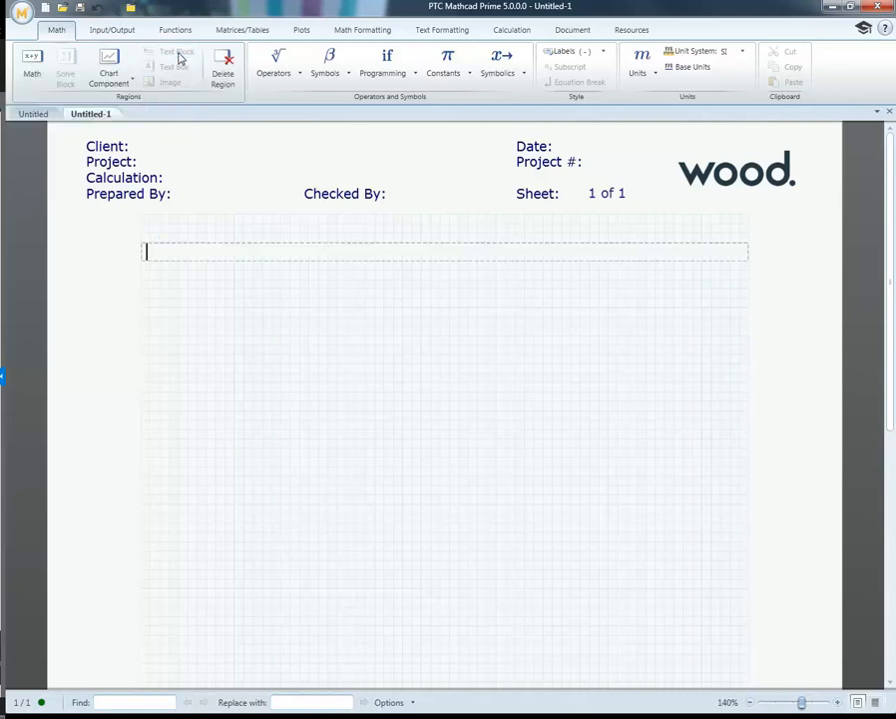
text(text eiieieikdkdk)
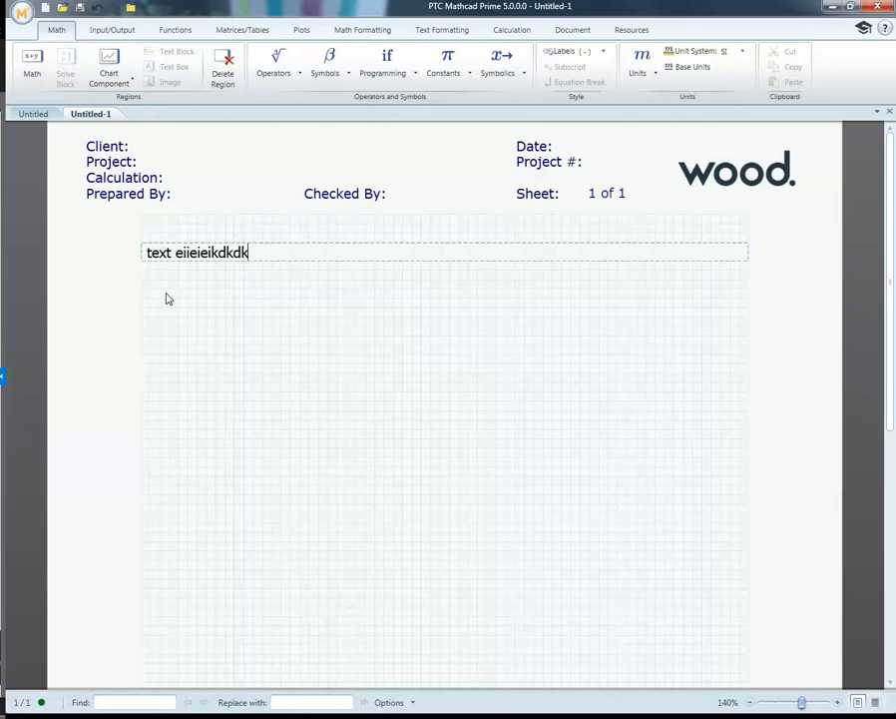
key(Down)
key(Down)
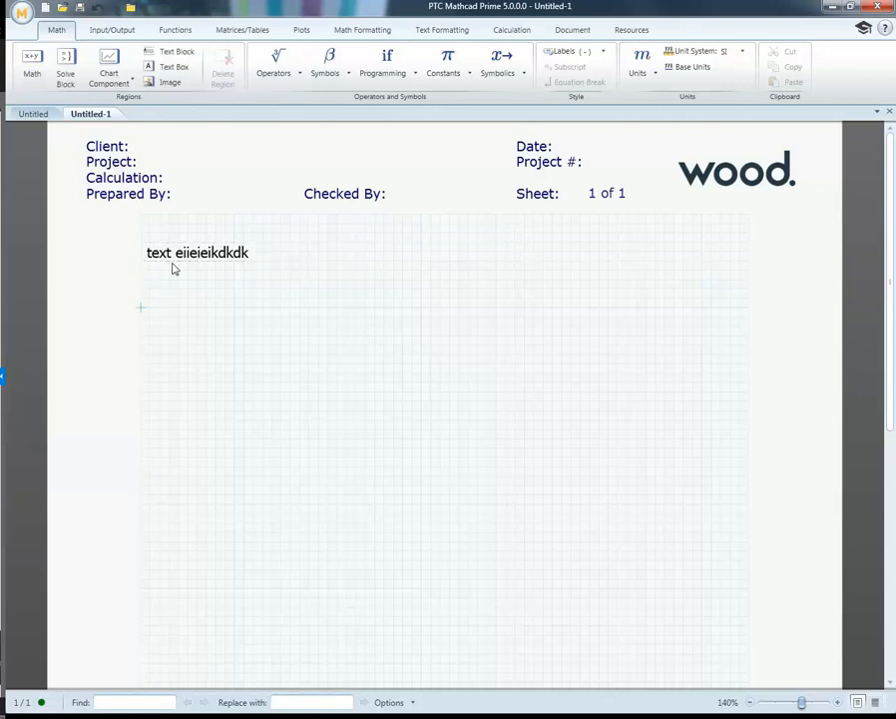
Step: Try out an empty text box below the text block, and delete the text block from the worksheet
click(174, 67)
drag(336, 302, 379, 334)
click(377, 256)
click(241, 313)
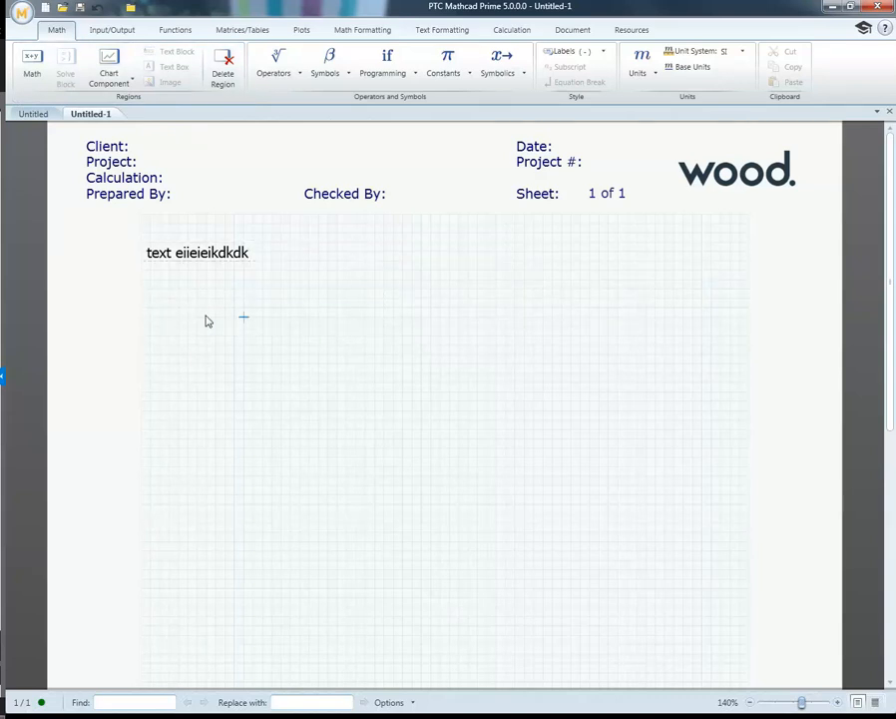
click(169, 298)
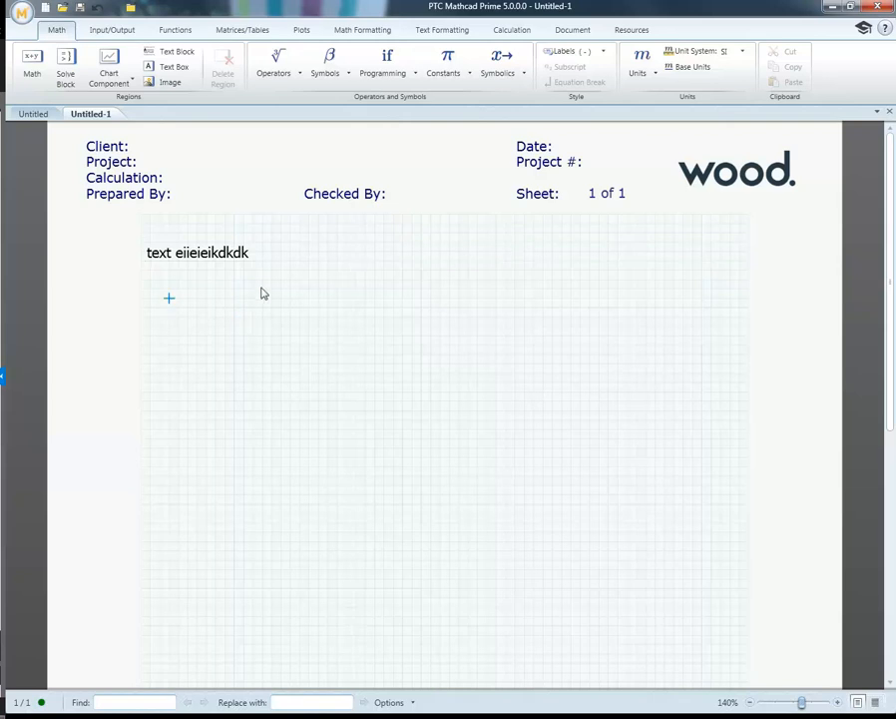
drag(355, 297, 169, 236)
key(Delete)
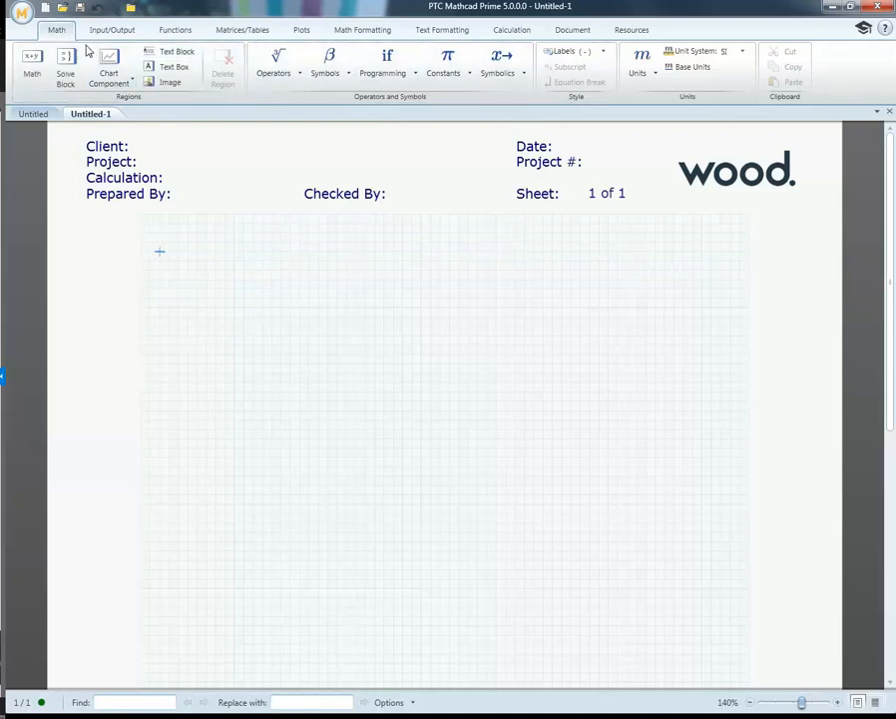
Step: Toggle the worksheet gridlines off and on again, and set the grid size to Standard
click(571, 30)
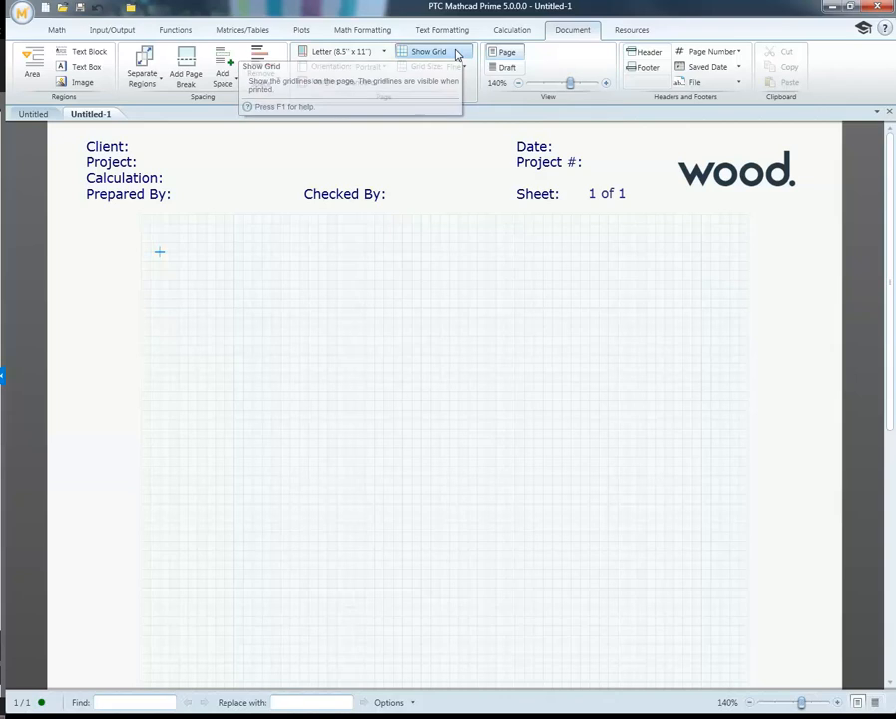
click(457, 53)
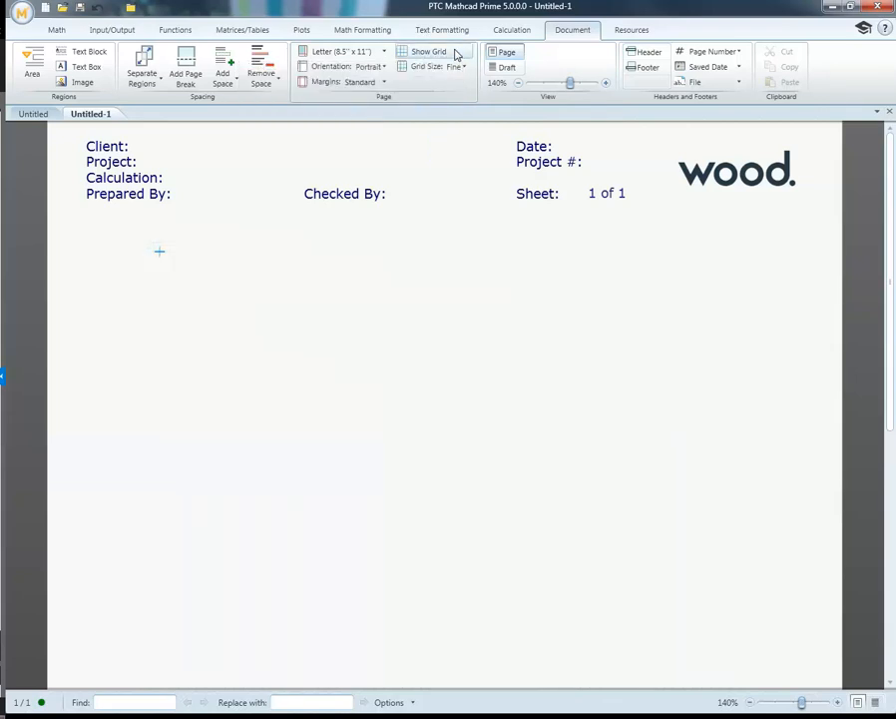
click(456, 54)
click(463, 66)
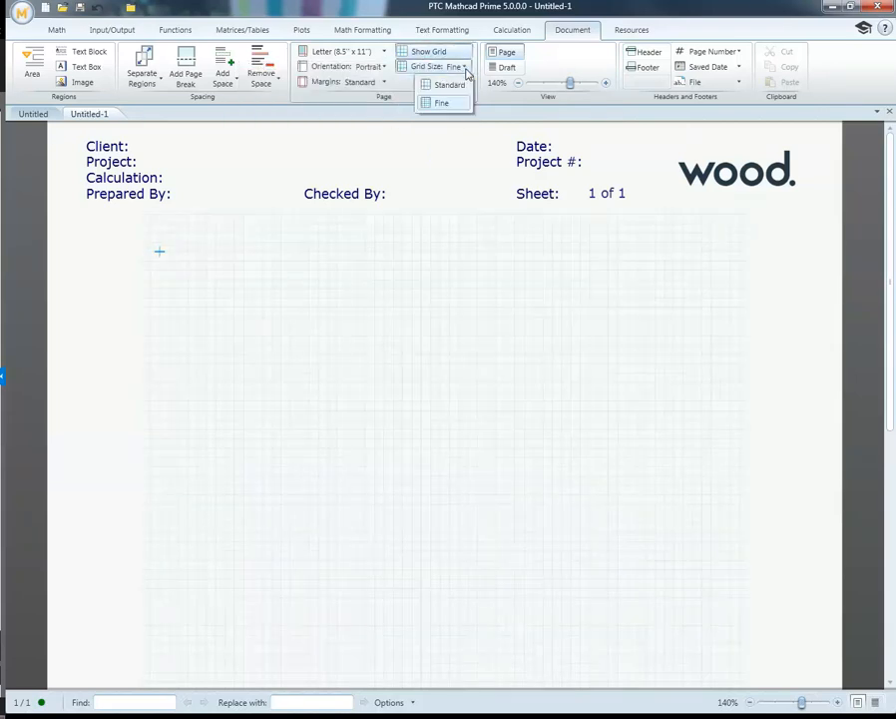
click(461, 85)
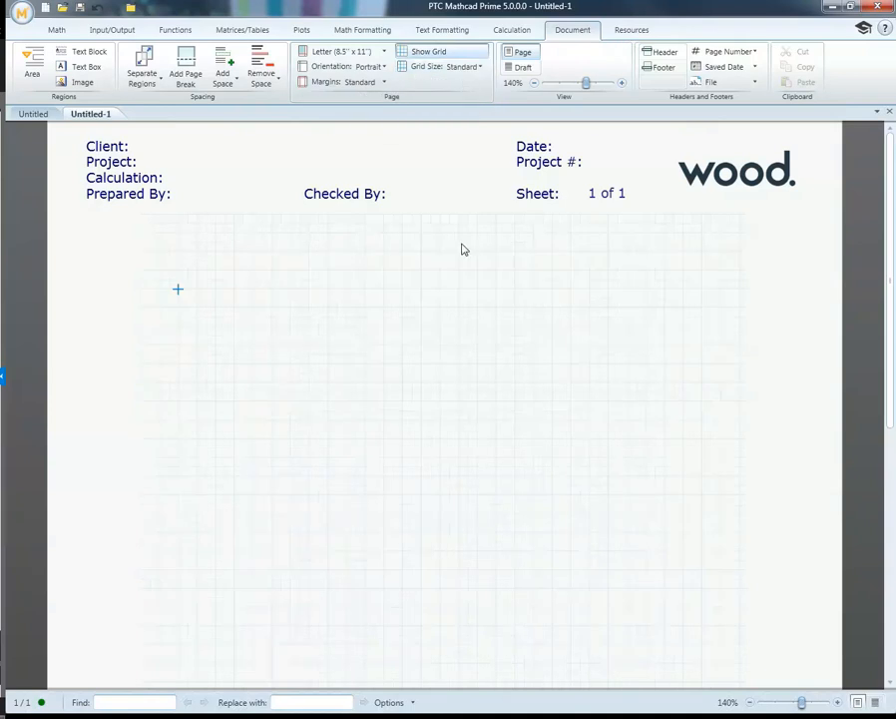
Step: Examine the standard grid spacing by stepping the insertion cursor around the blank worksheet in all directions
click(196, 278)
key(Left)
key(Right)
key(Left)
key(Up)
key(Down)
key(Down)
key(Left)
key(Right)
key(Right)
key(Right)
key(Up)
key(Up)
key(Left)
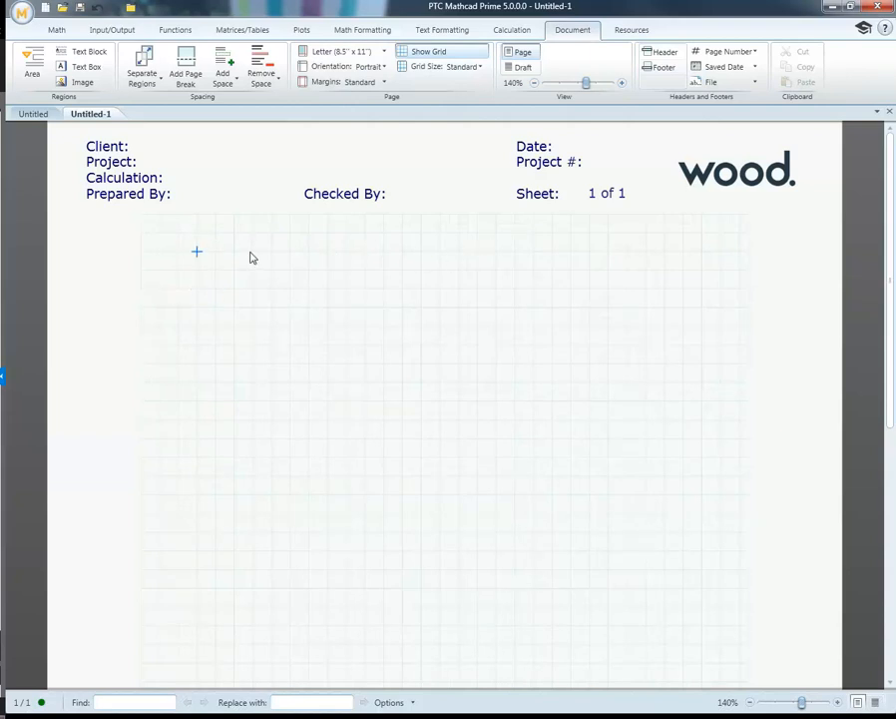
Step: Define the variable A as 25 m near the start of the worksheet
click(177, 252)
text(A:=25·m)
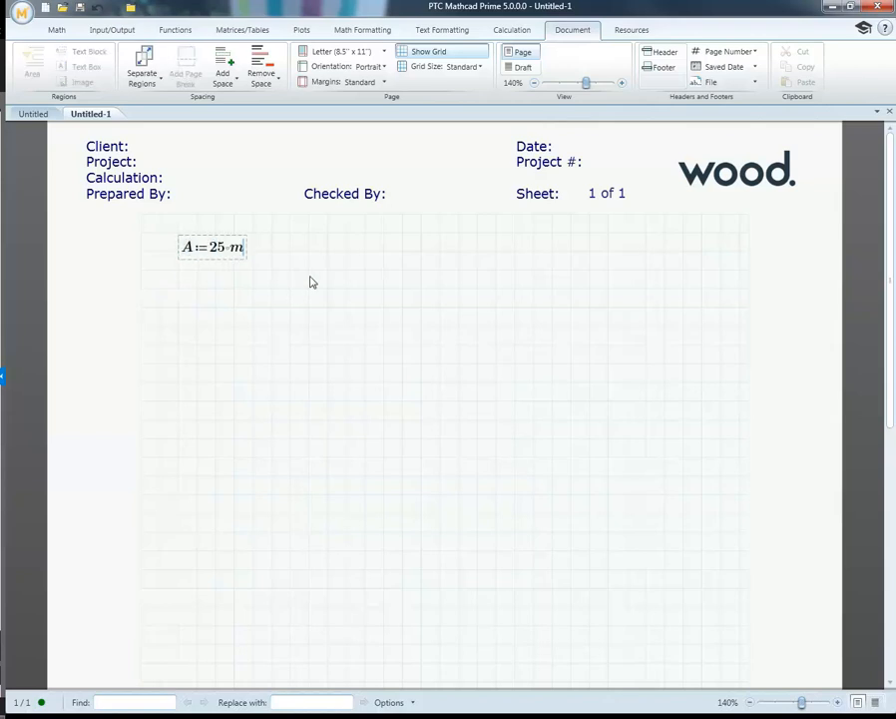
key(Return)
Step: Define the variable B as 30 m two grid steps below the definition of A
click(179, 291)
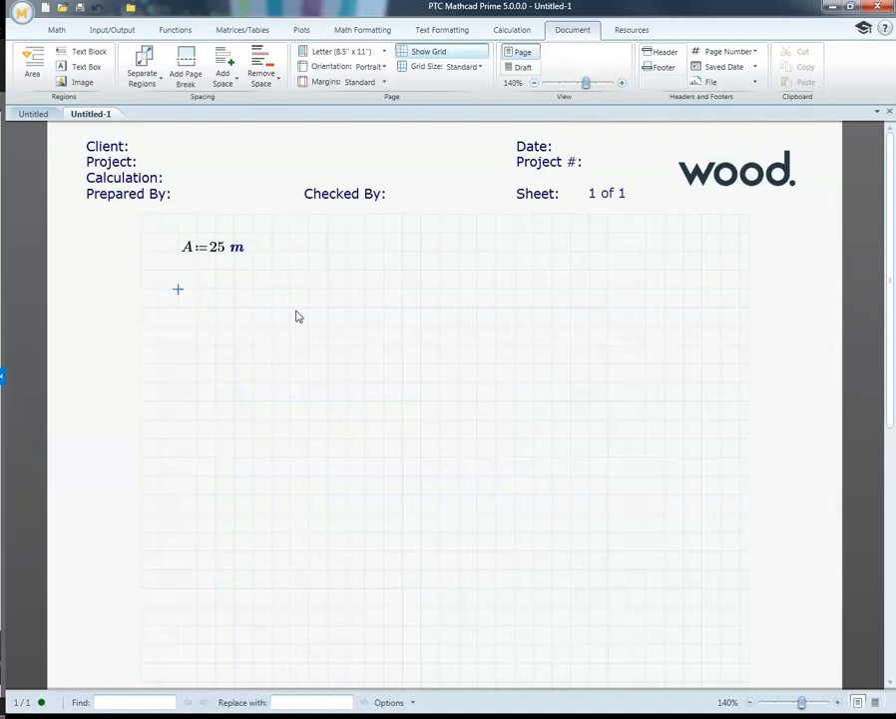
text(B:=)
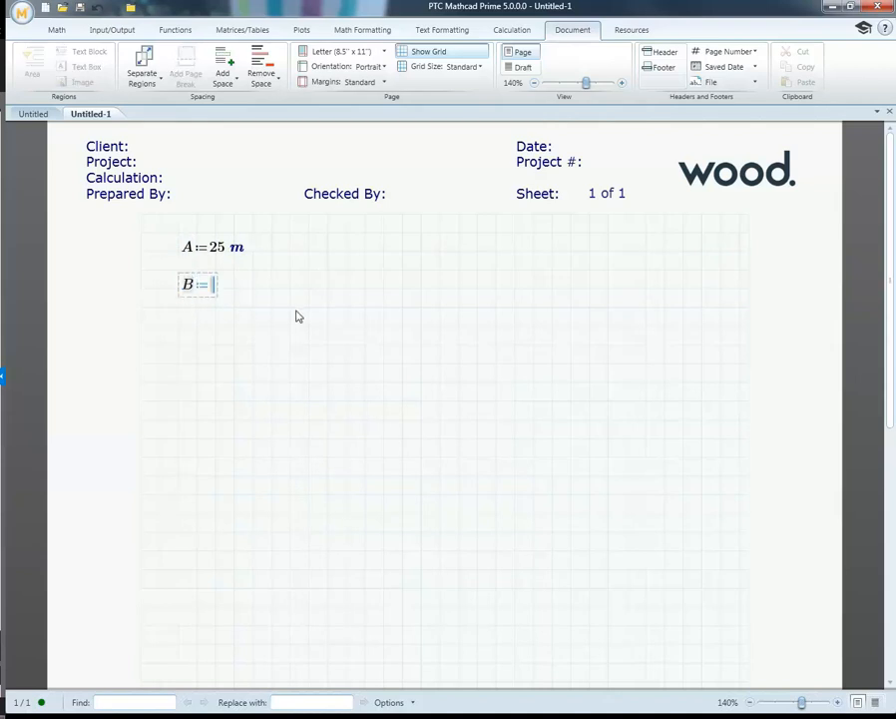
text(30 m)
key(Return)
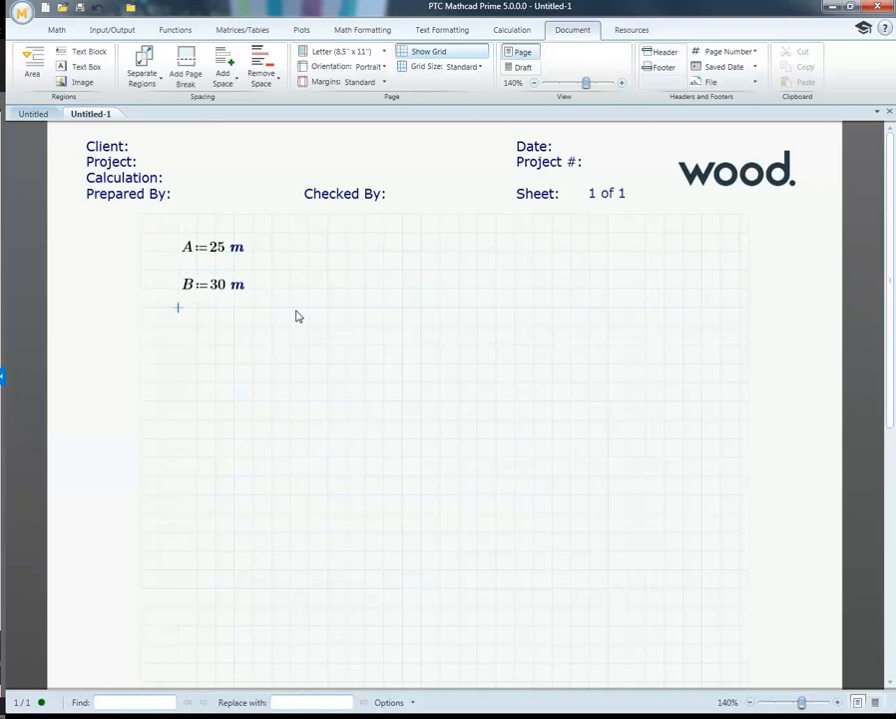
click(180, 326)
Step: Set the worksheet grid size to Fine, and check the spacing of the A and B definitions
click(273, 253)
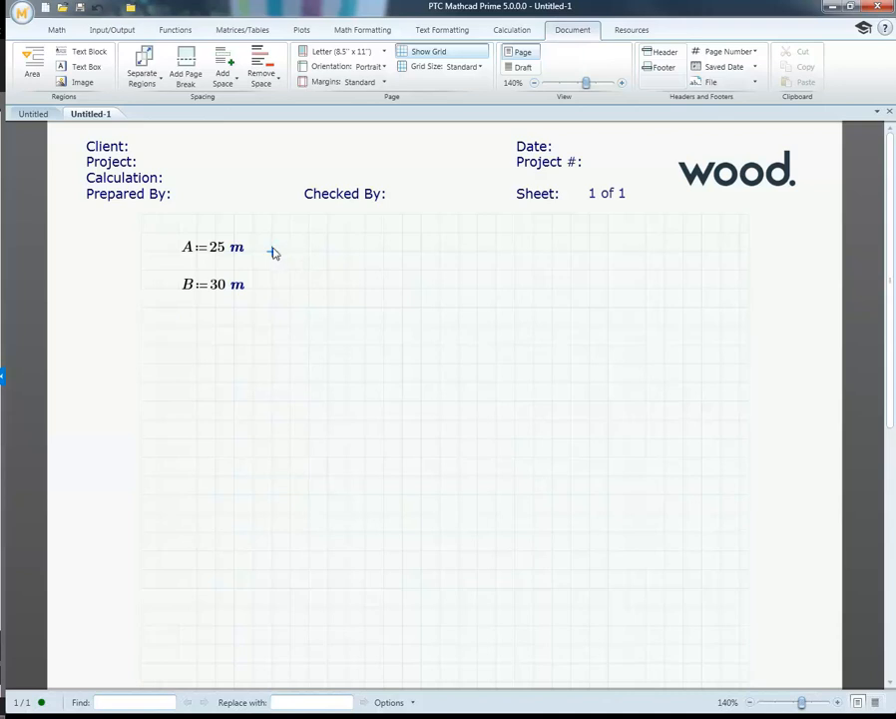
click(480, 67)
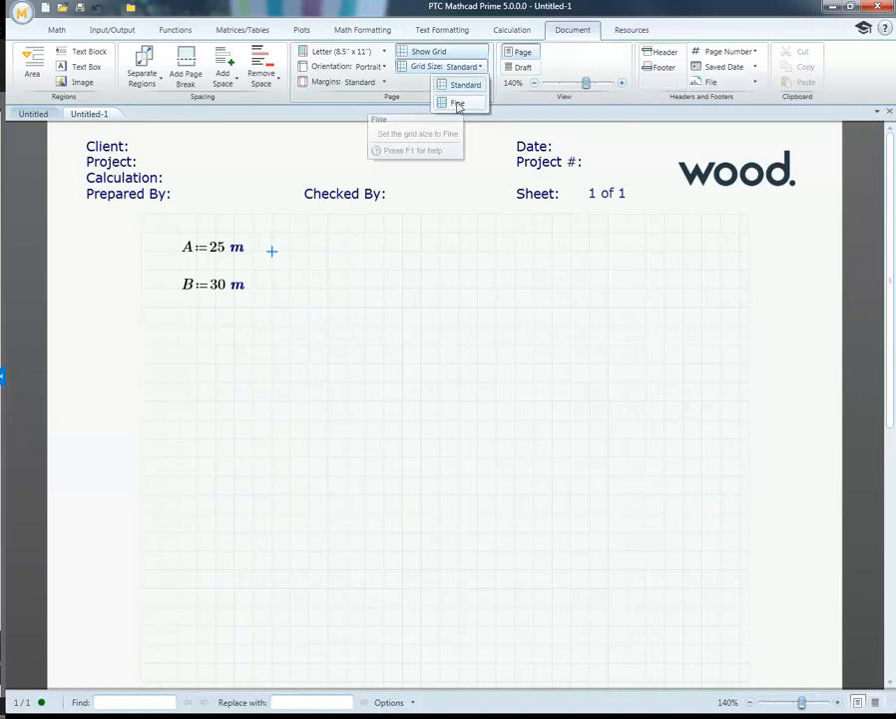
click(457, 104)
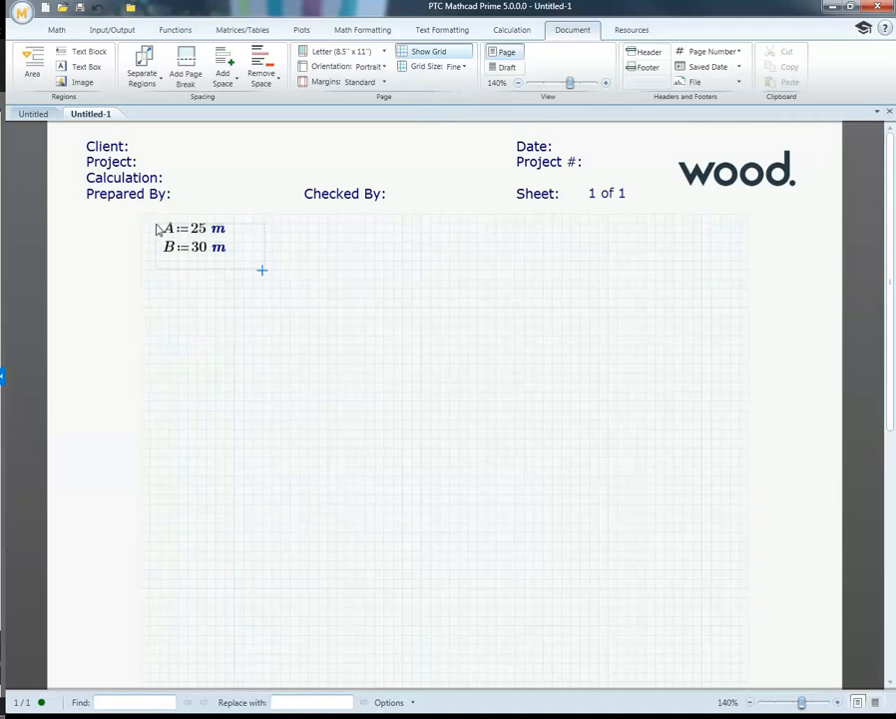
drag(158, 225, 283, 298)
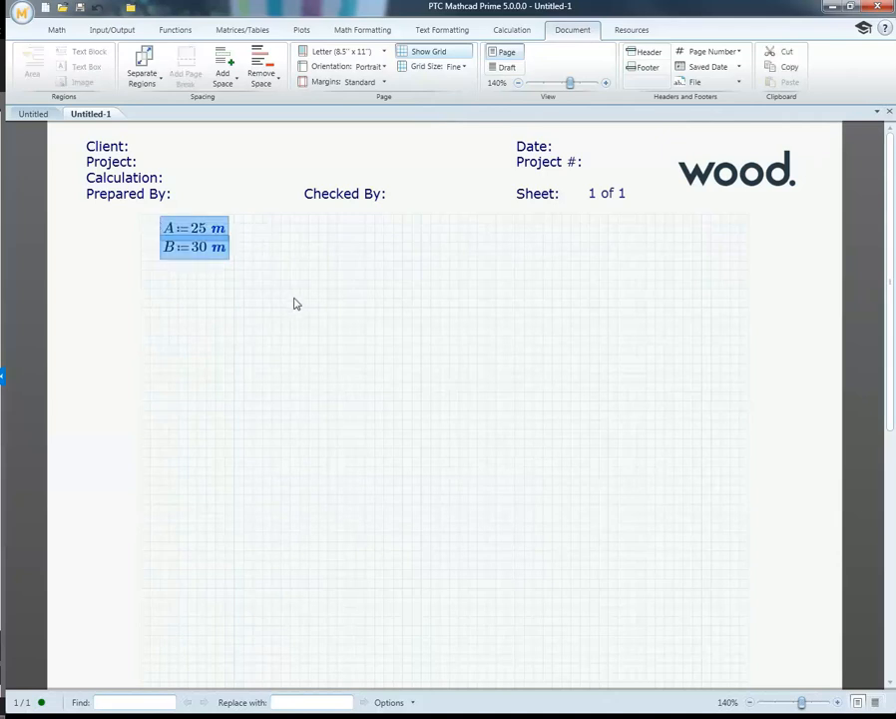
click(290, 299)
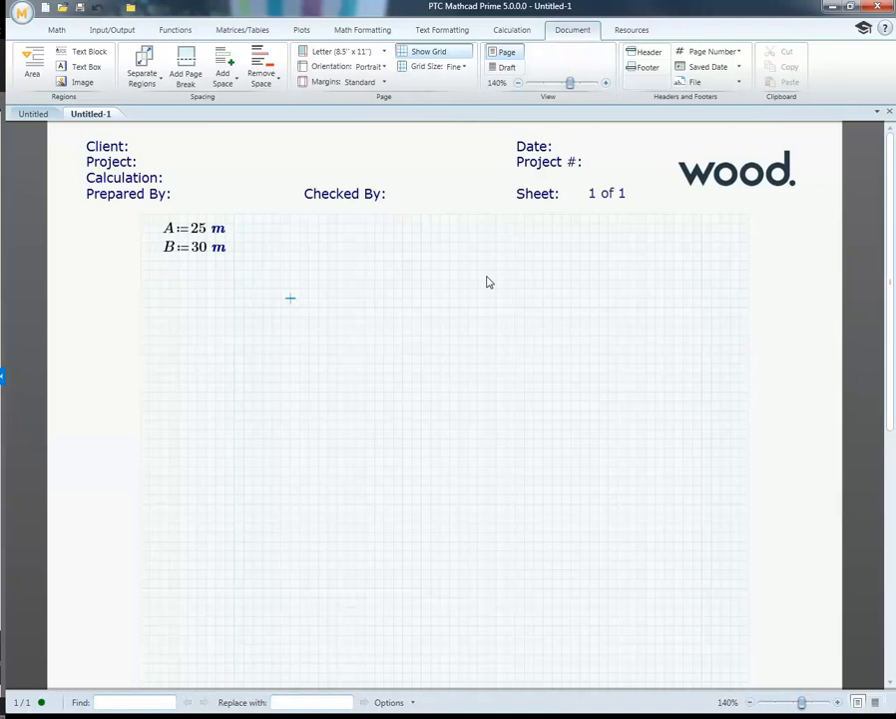
Step: Compare the Draft and Page views of the worksheet, ending in Page view with the zoom at 149%
click(506, 68)
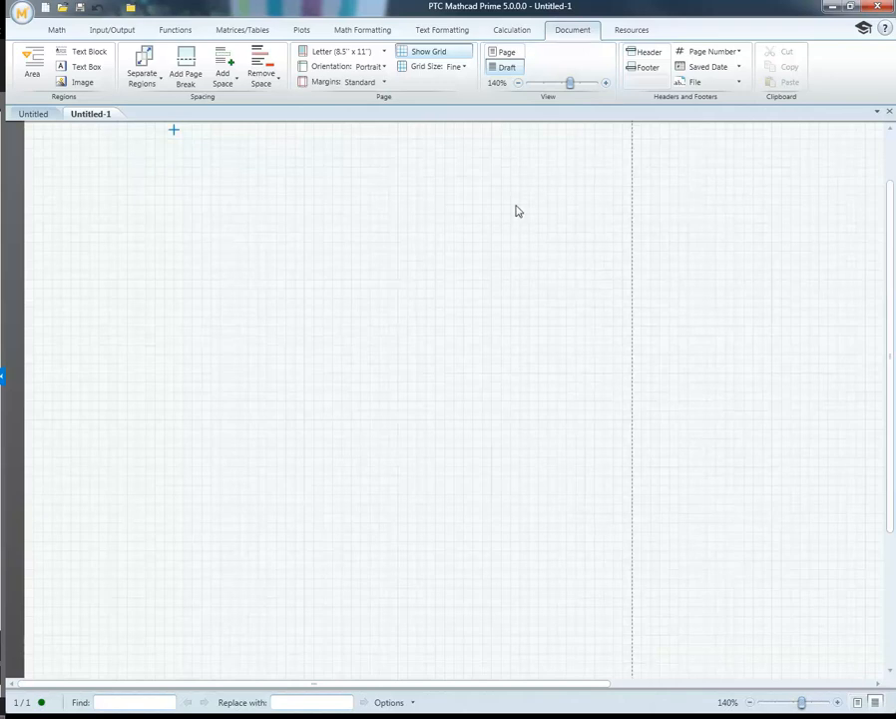
click(505, 52)
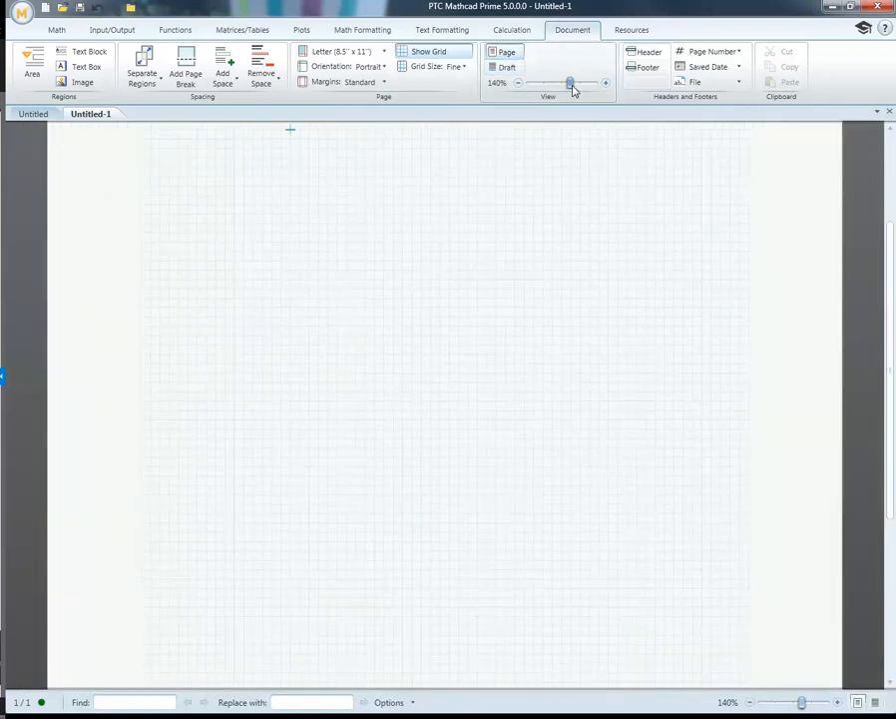
mouse_move(571, 87)
mouse_down()
mouse_move(555, 86)
mouse_move(574, 88)
mouse_up()
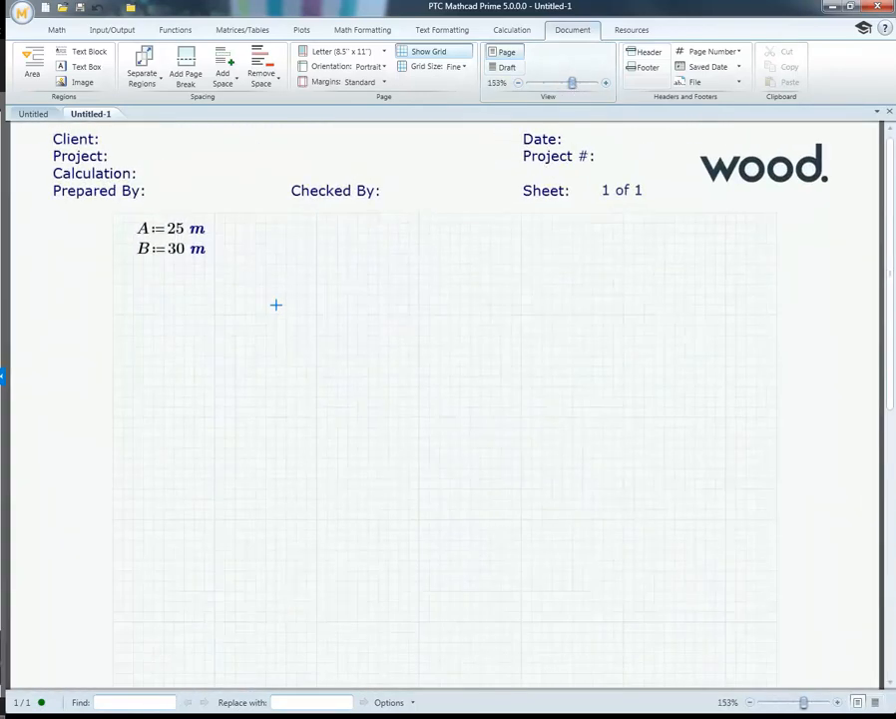
mouse_move(803, 702)
mouse_down()
mouse_move(793, 705)
mouse_move(801, 700)
mouse_up()
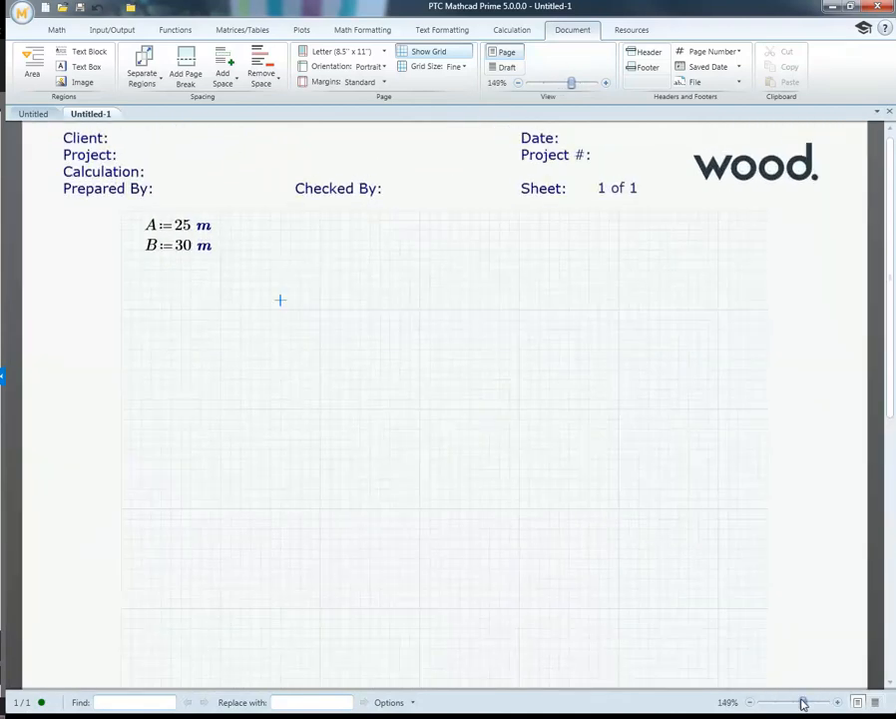
click(875, 703)
click(858, 704)
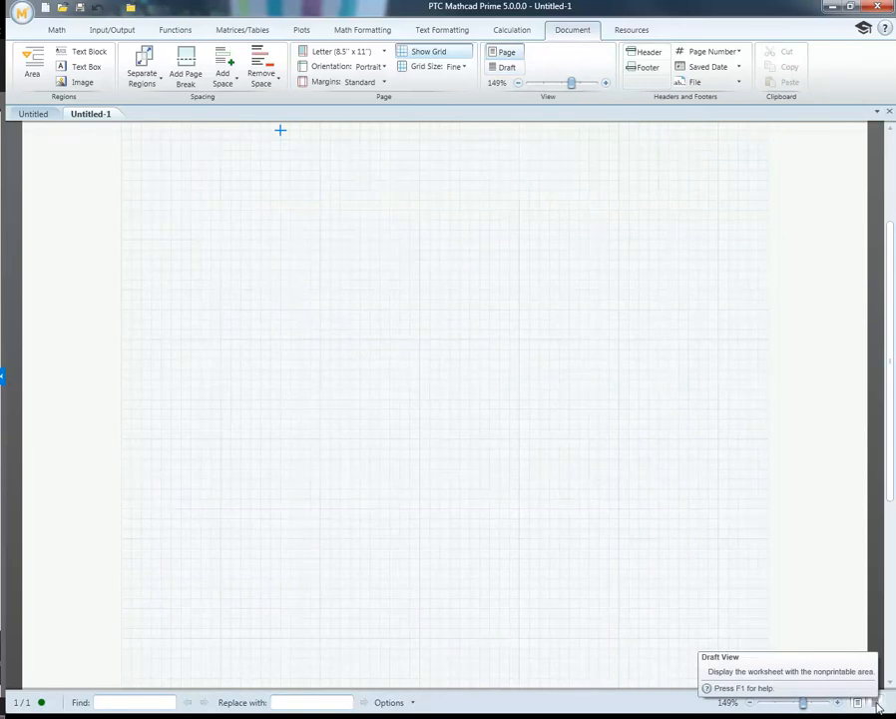
click(877, 705)
click(858, 704)
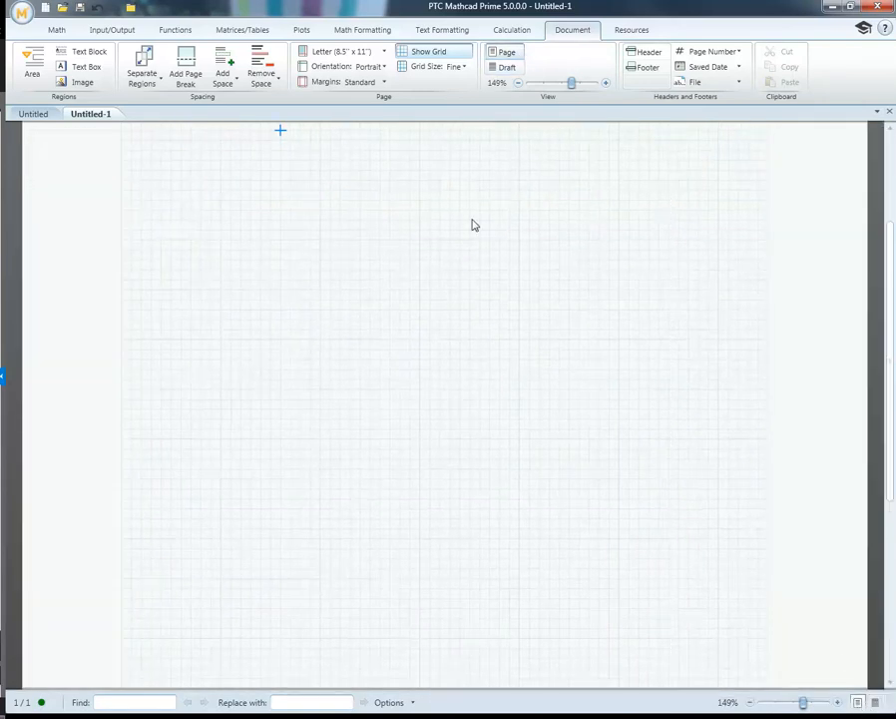
Step: Review the available page sizes, page orientations and margin options for the worksheet
click(421, 257)
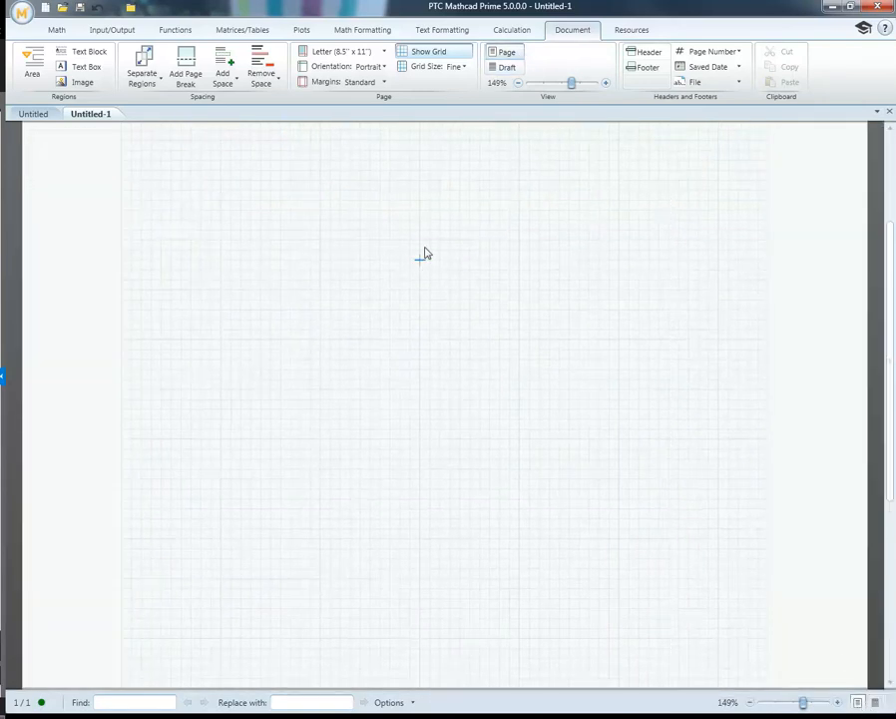
click(385, 52)
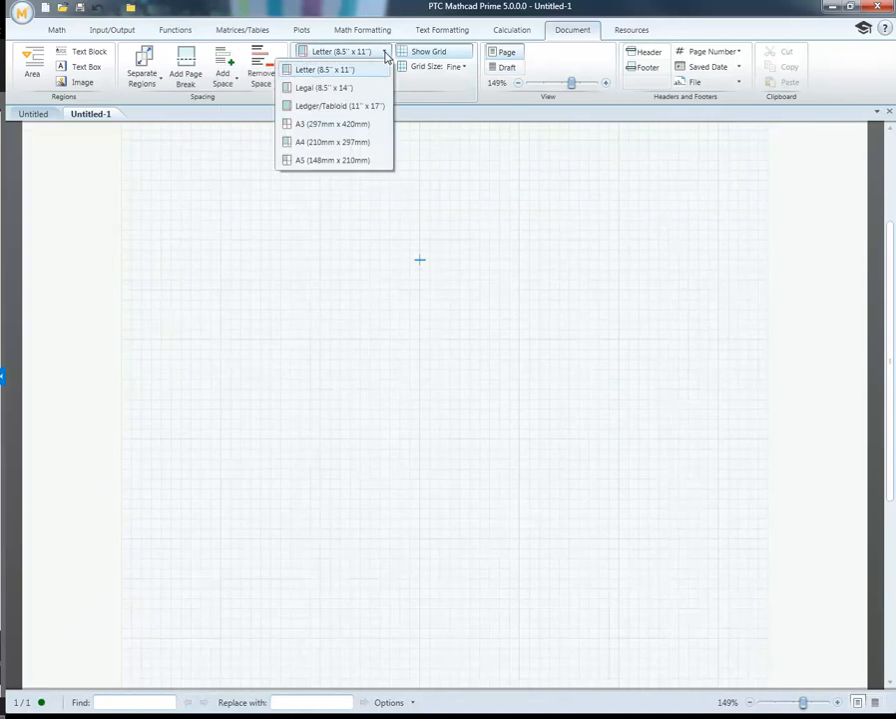
click(400, 171)
click(387, 68)
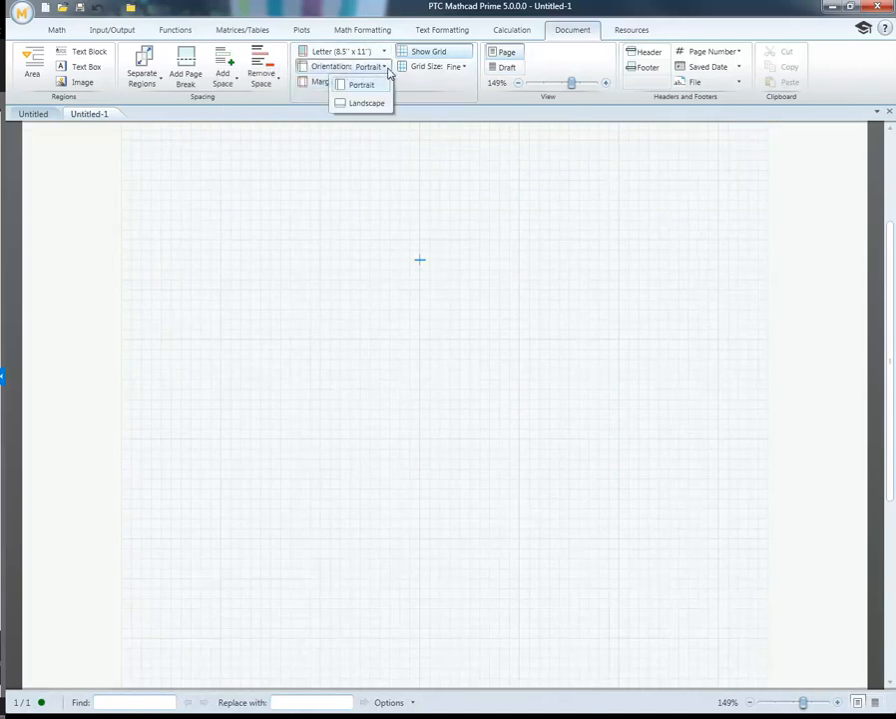
click(409, 192)
click(384, 83)
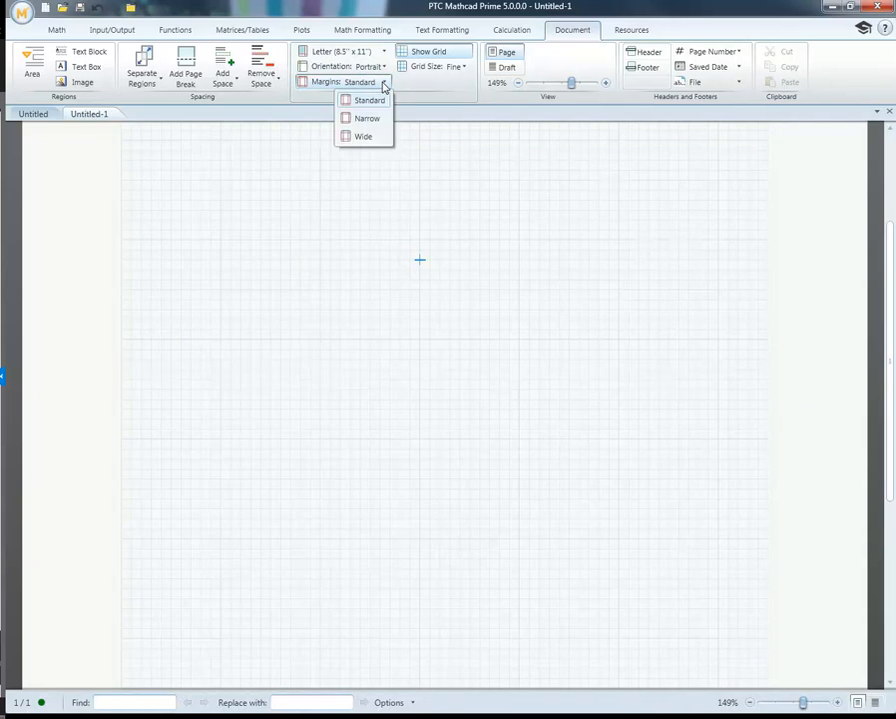
Step: Compare the Narrow and Wide page margins on the worksheet, and return to Standard margins
click(367, 119)
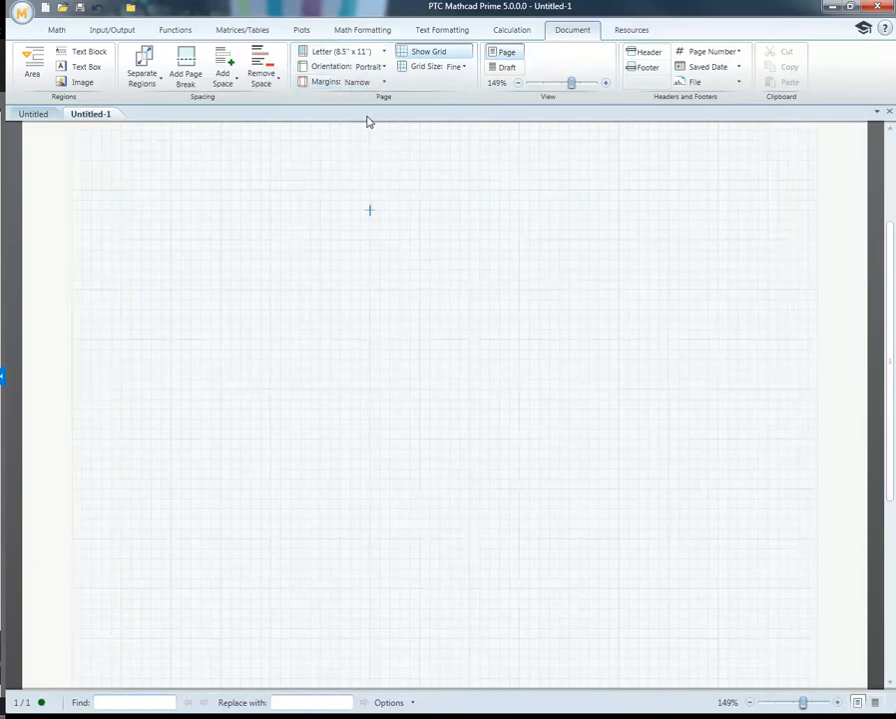
click(386, 83)
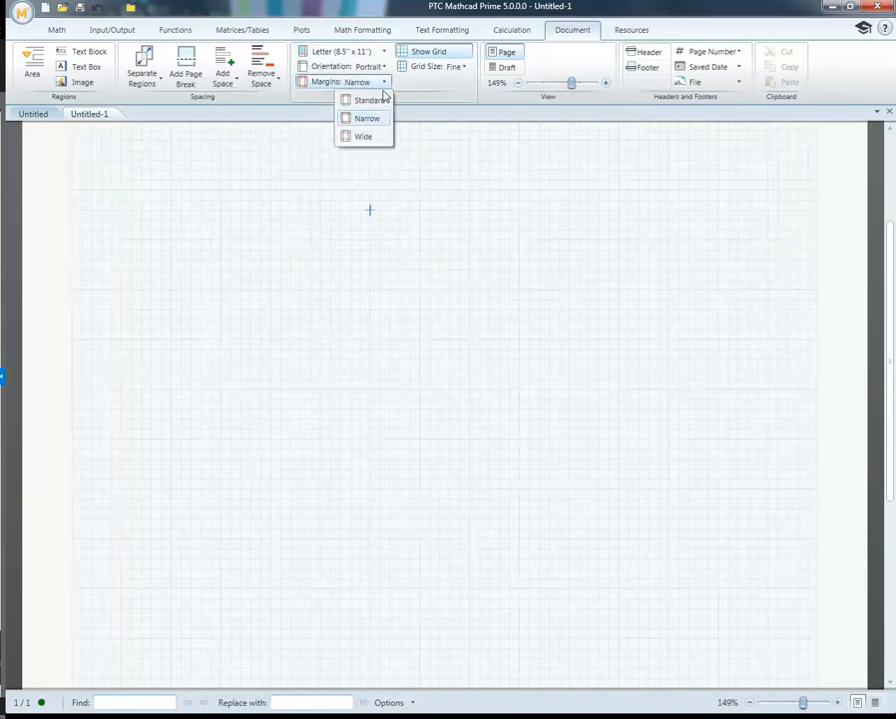
click(373, 137)
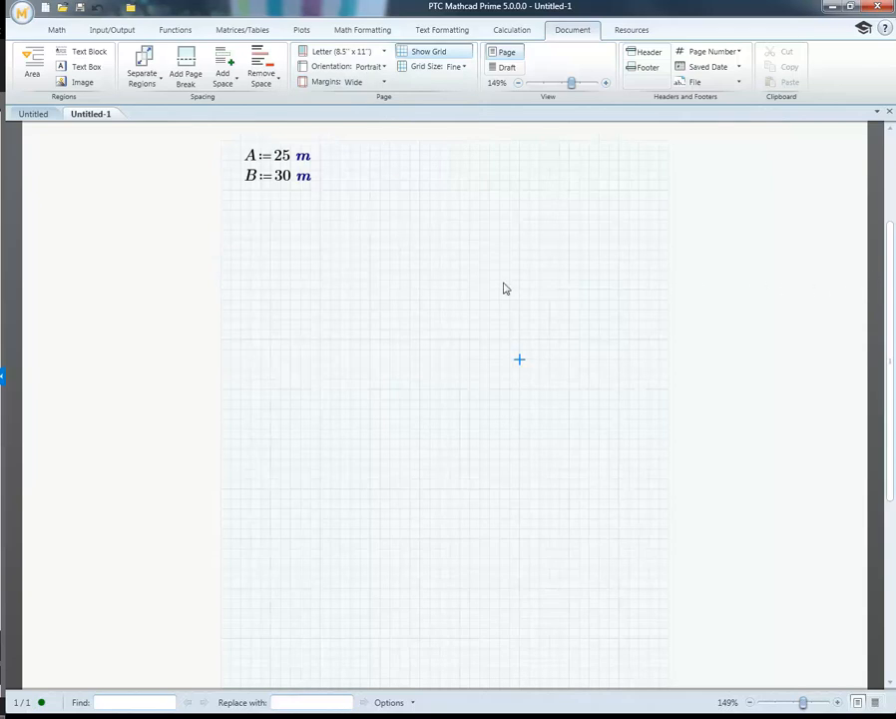
click(386, 82)
click(371, 100)
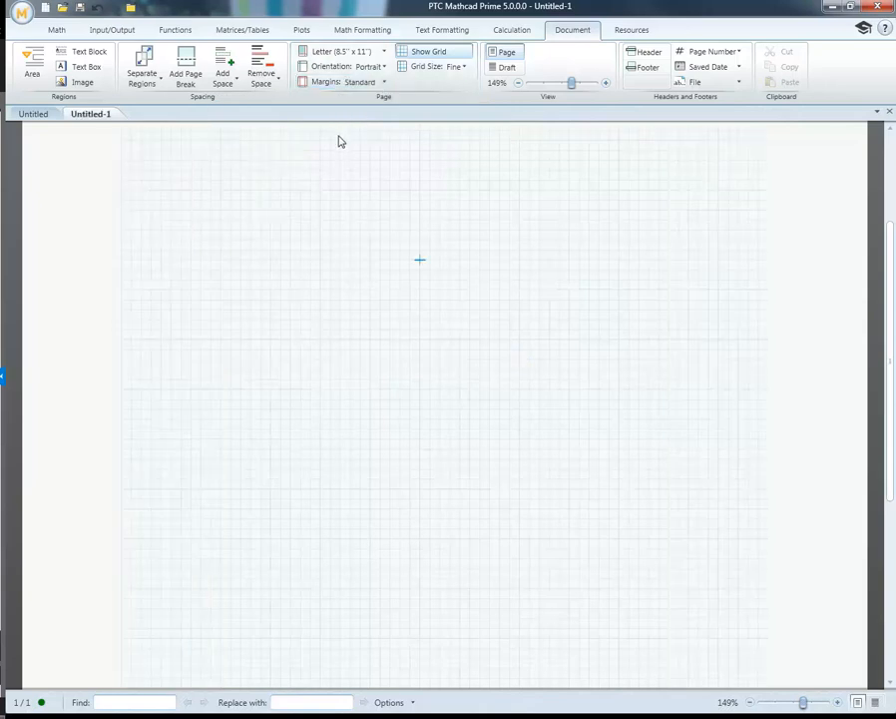
Step: Open the worksheet's header and footer areas for editing, examine them, and return to the worksheet body
click(645, 60)
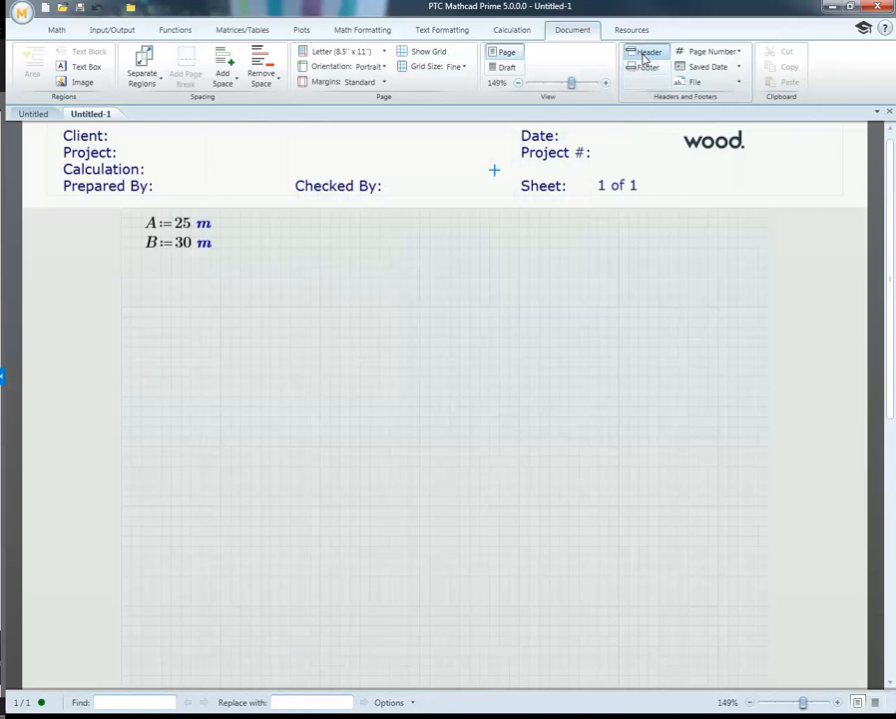
click(645, 60)
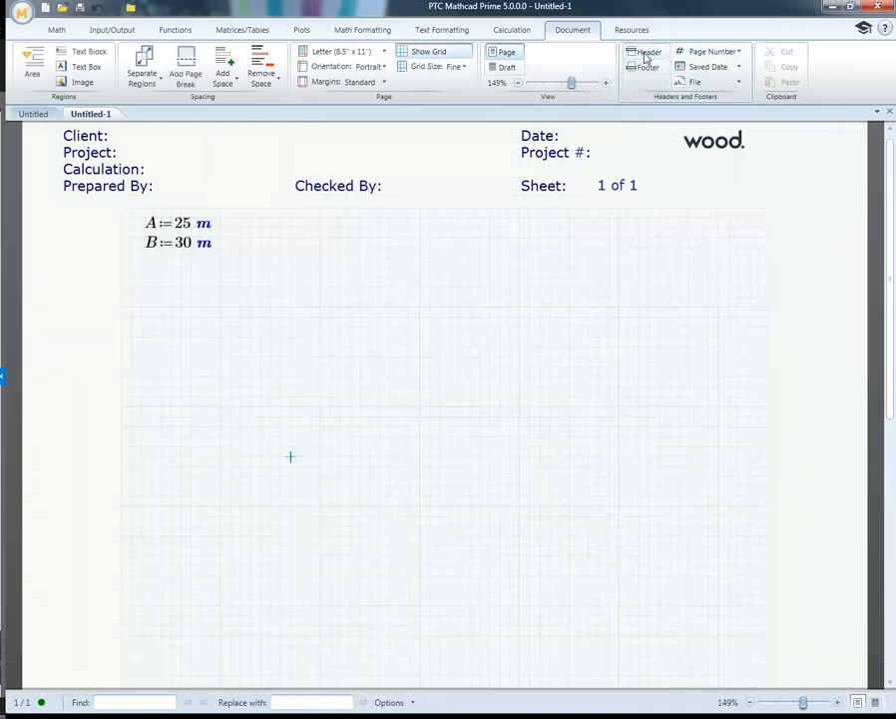
double_click(462, 163)
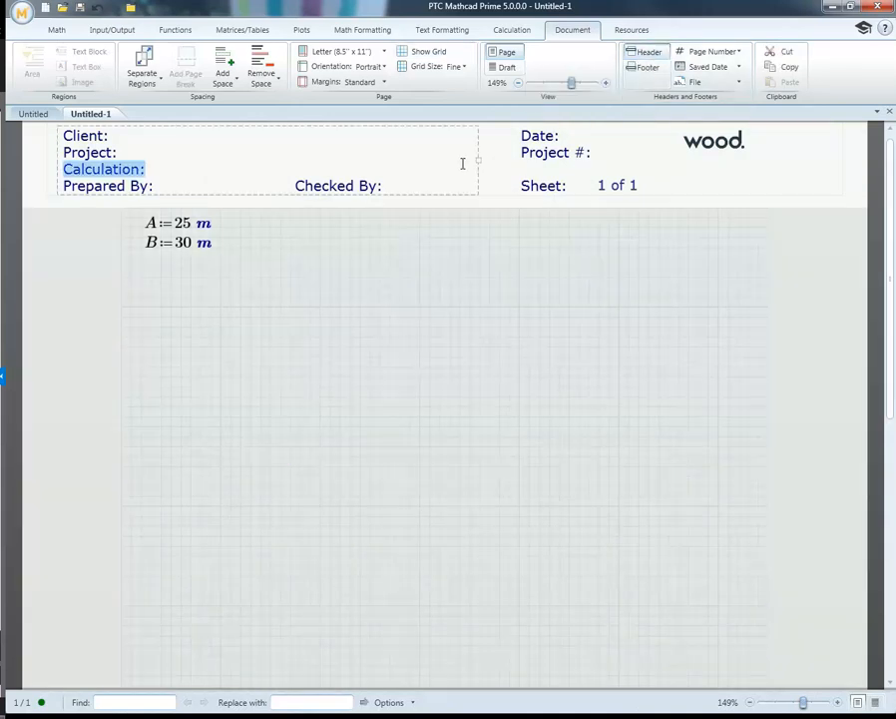
click(494, 181)
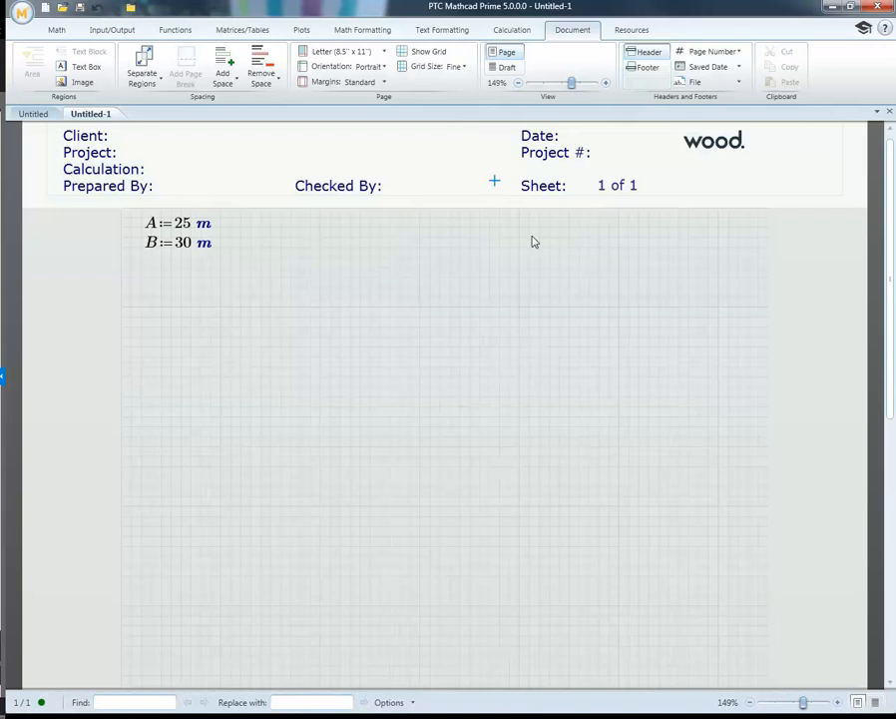
click(647, 67)
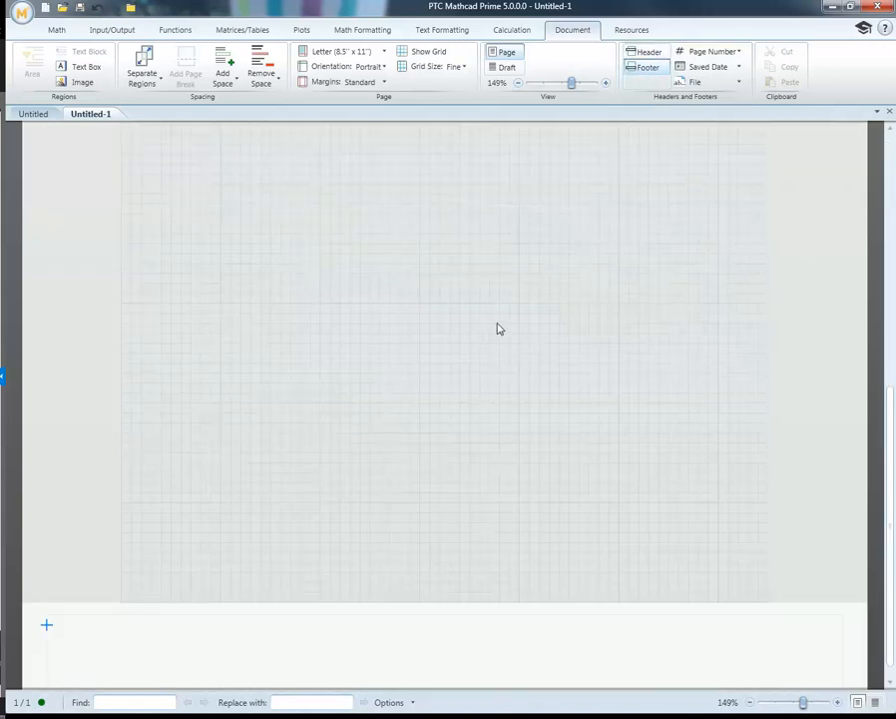
click(449, 393)
scroll(489, 353, up, 5)
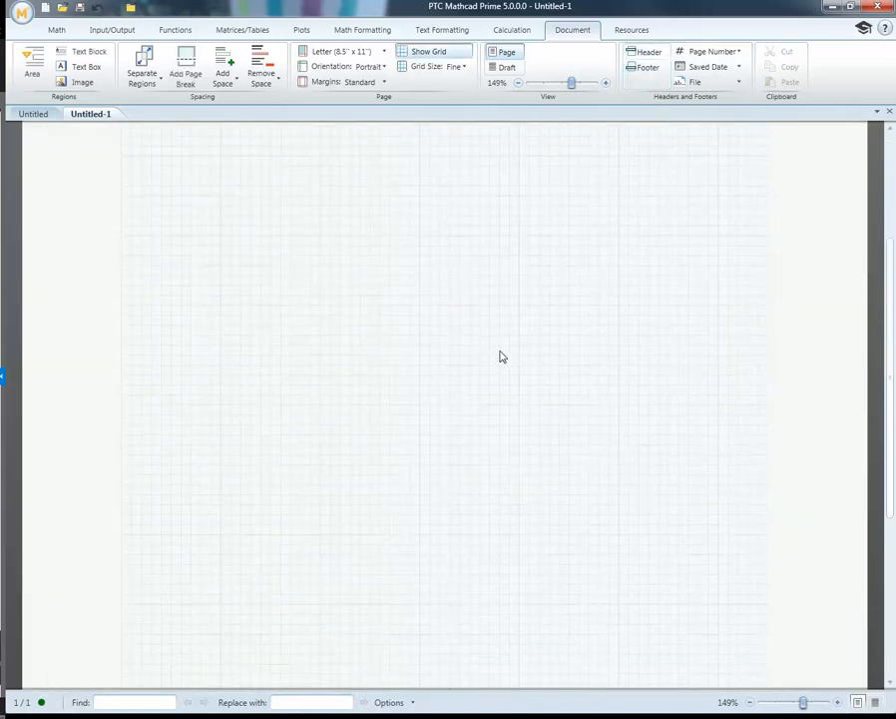
Step: Review the page number, saved date and file field options available for headers and footers
click(740, 52)
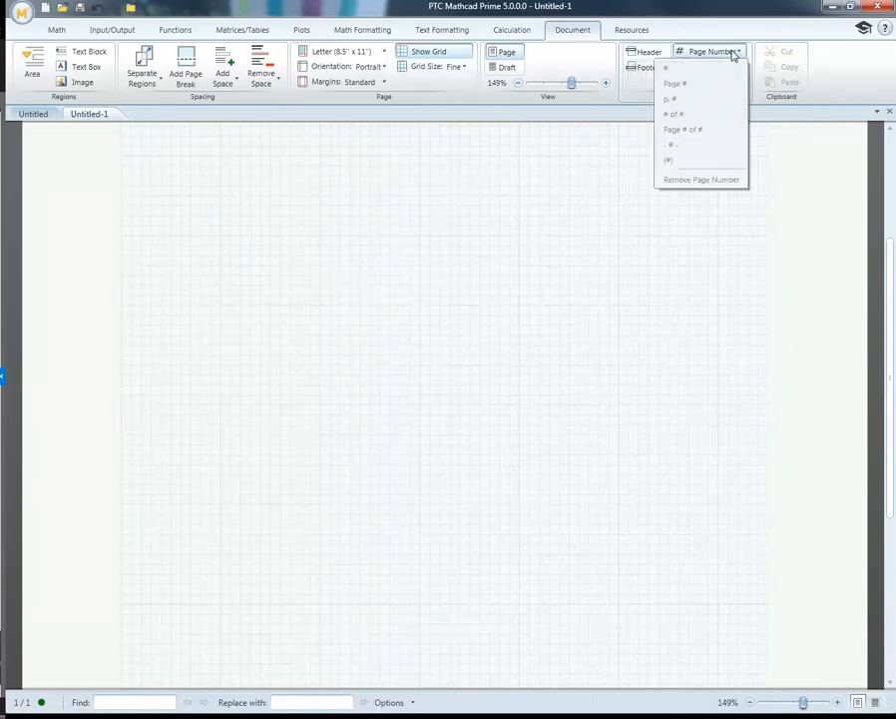
click(632, 246)
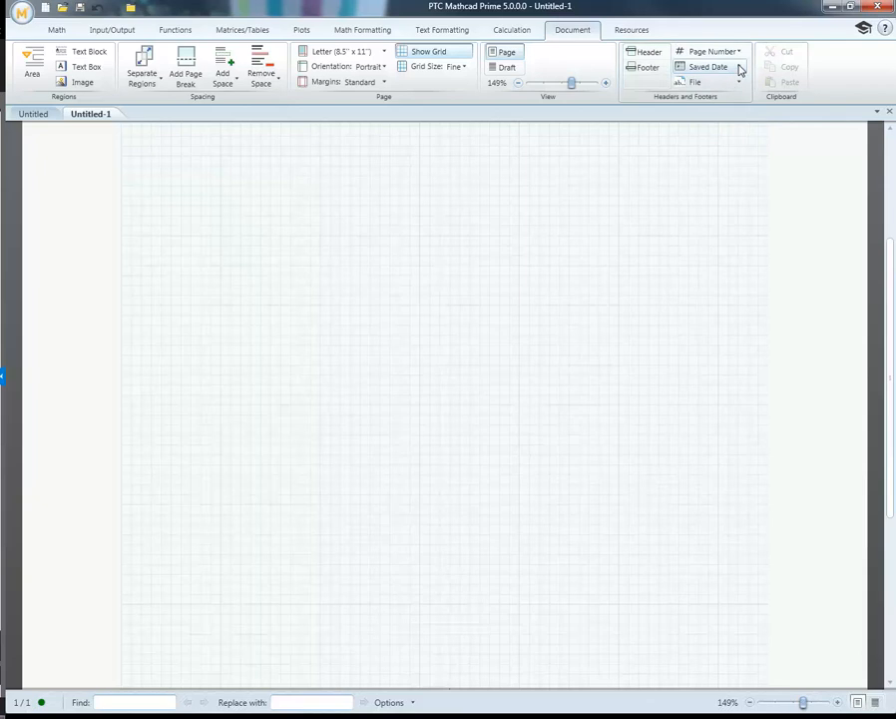
click(740, 67)
click(701, 243)
click(738, 83)
click(682, 210)
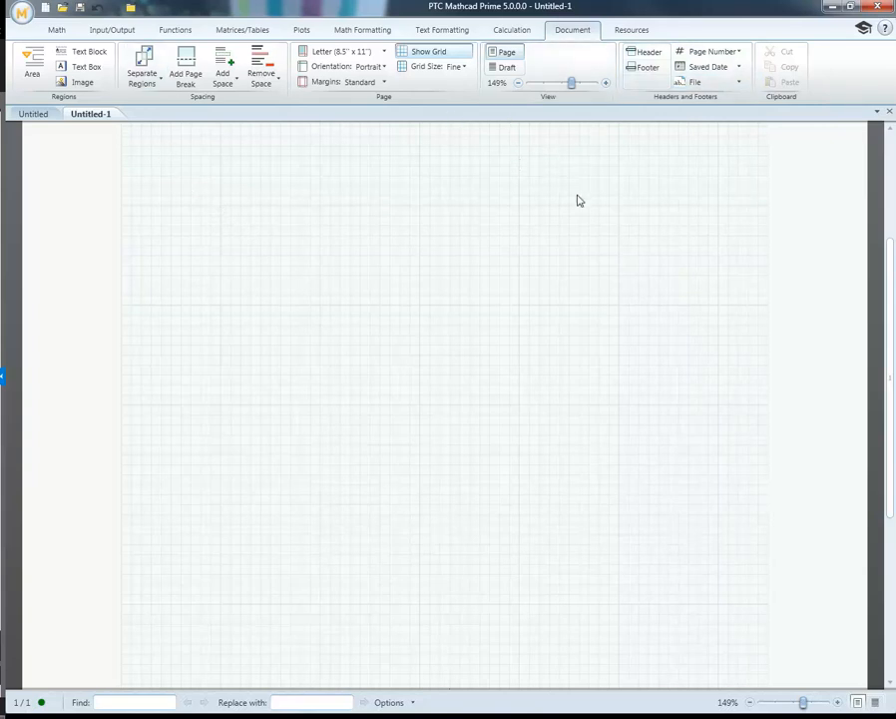
Step: Review the reference documents offered among the help resources, such as the Migration Guide and What's New
click(631, 33)
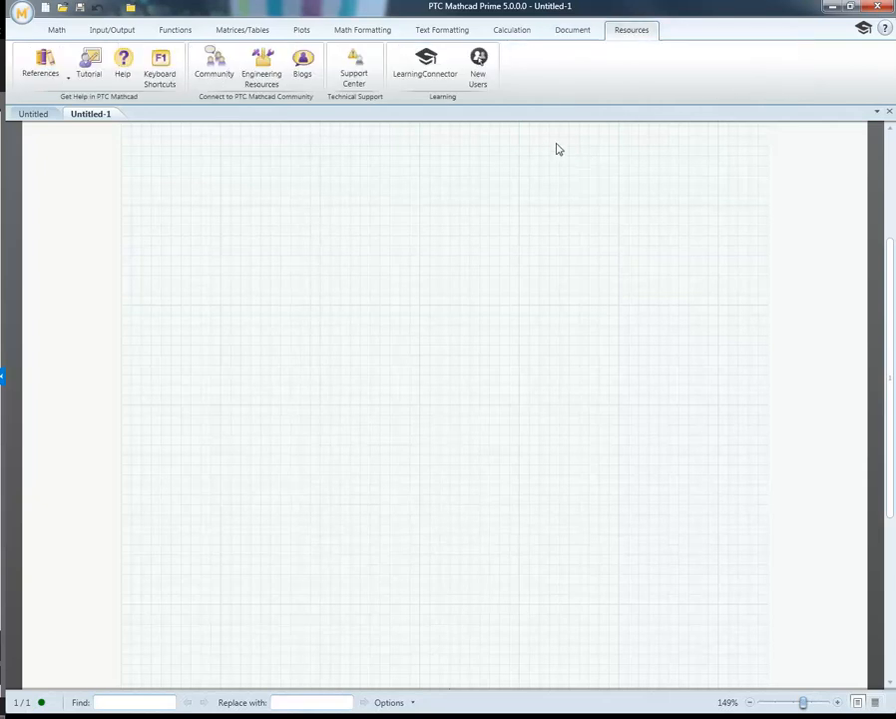
click(68, 84)
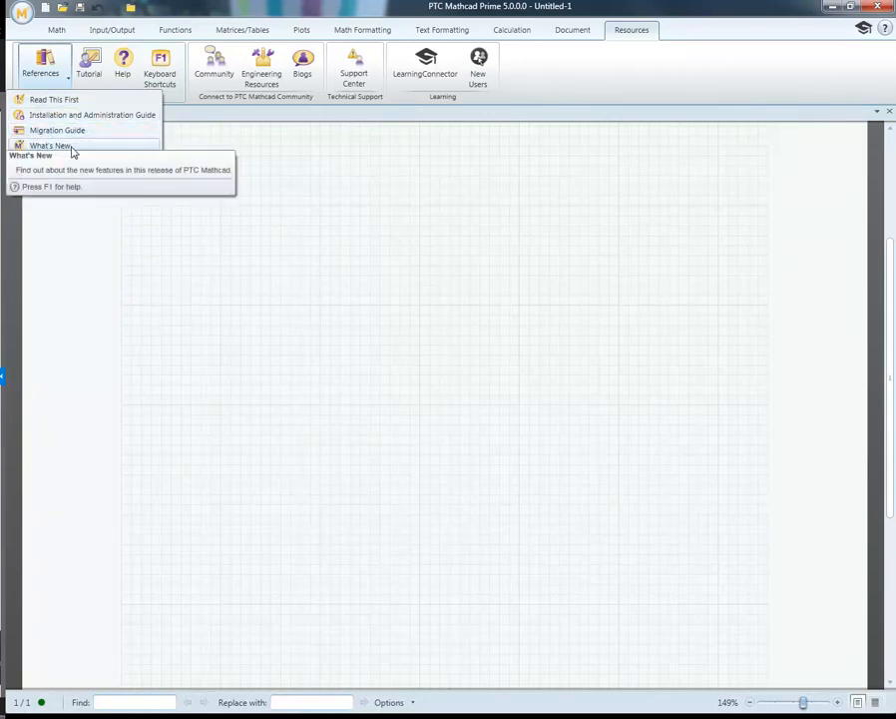
click(219, 197)
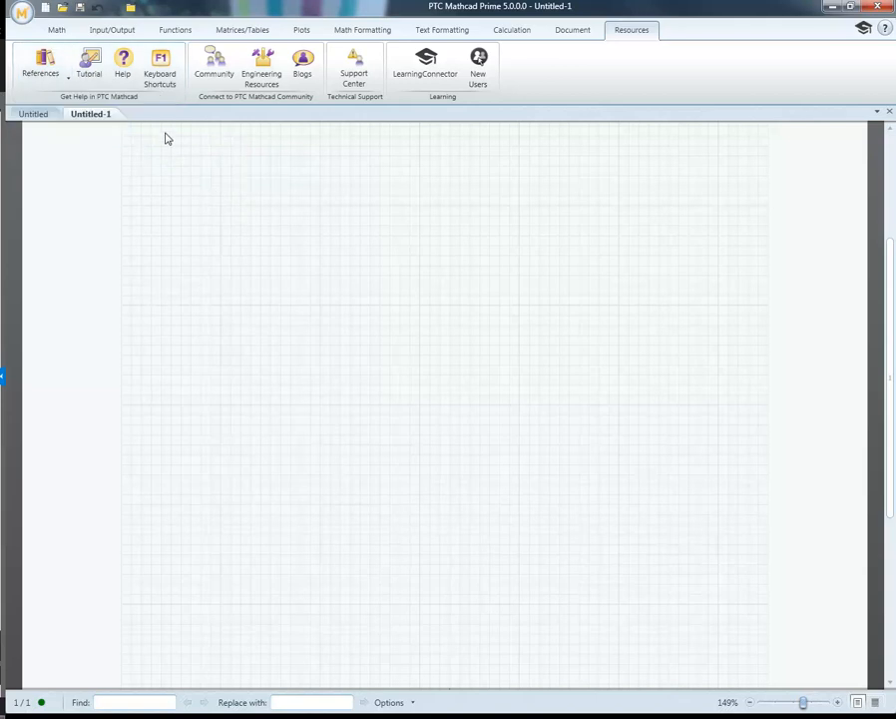
Step: Open the Help Center, view the Operators topic "To Insert an Operator", and close the help window
click(123, 59)
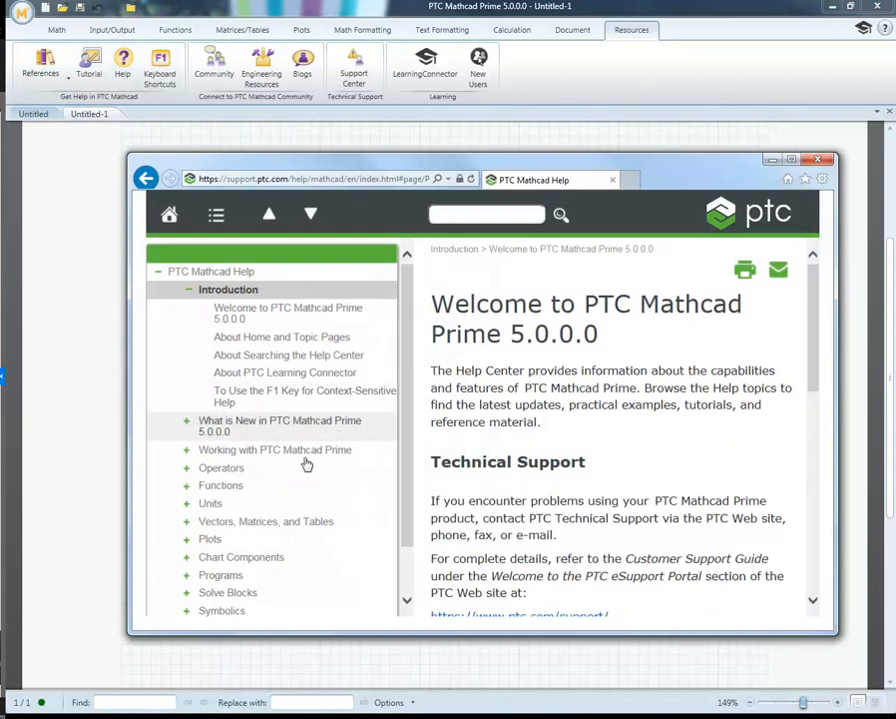
click(217, 469)
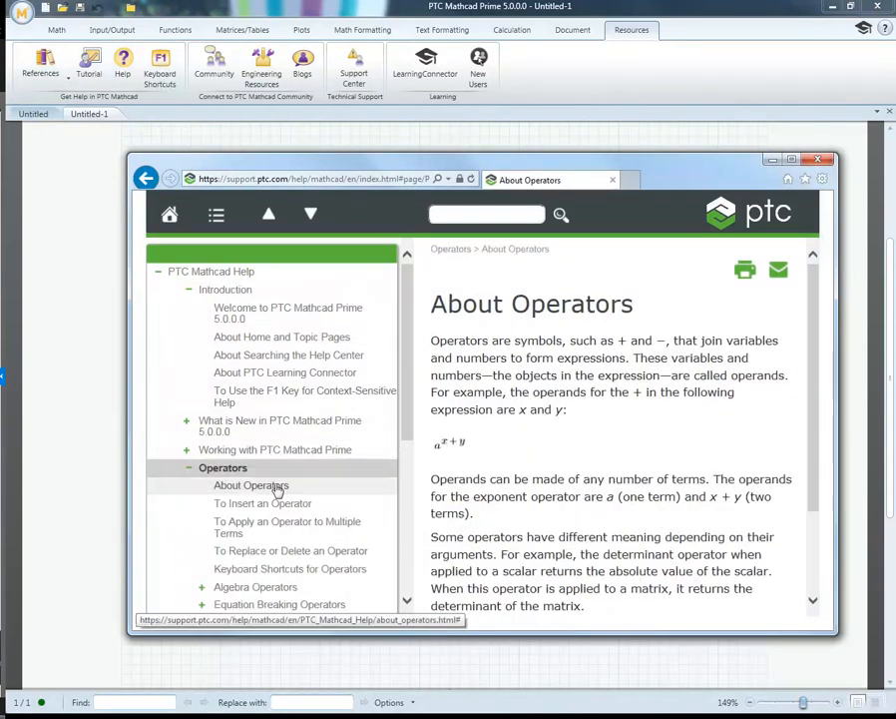
click(278, 506)
click(476, 214)
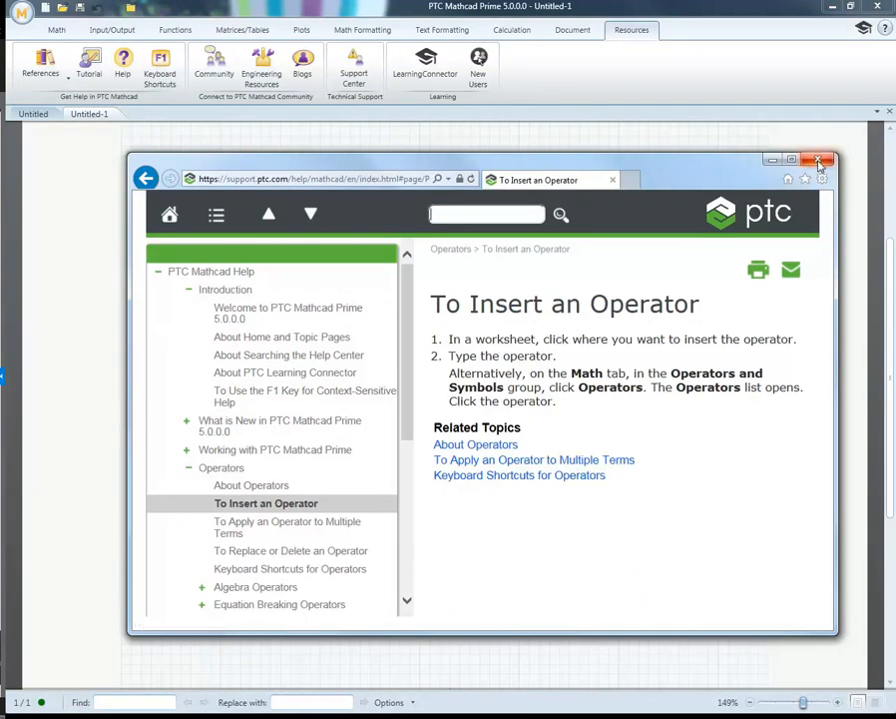
click(576, 116)
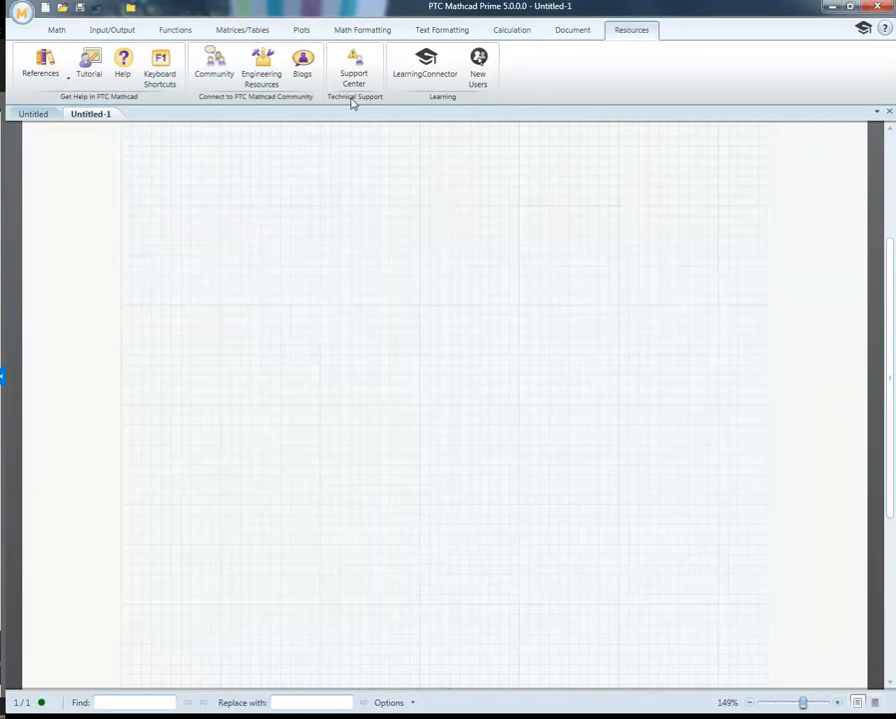
Step: Review the list of available vector and matrix functions
click(260, 36)
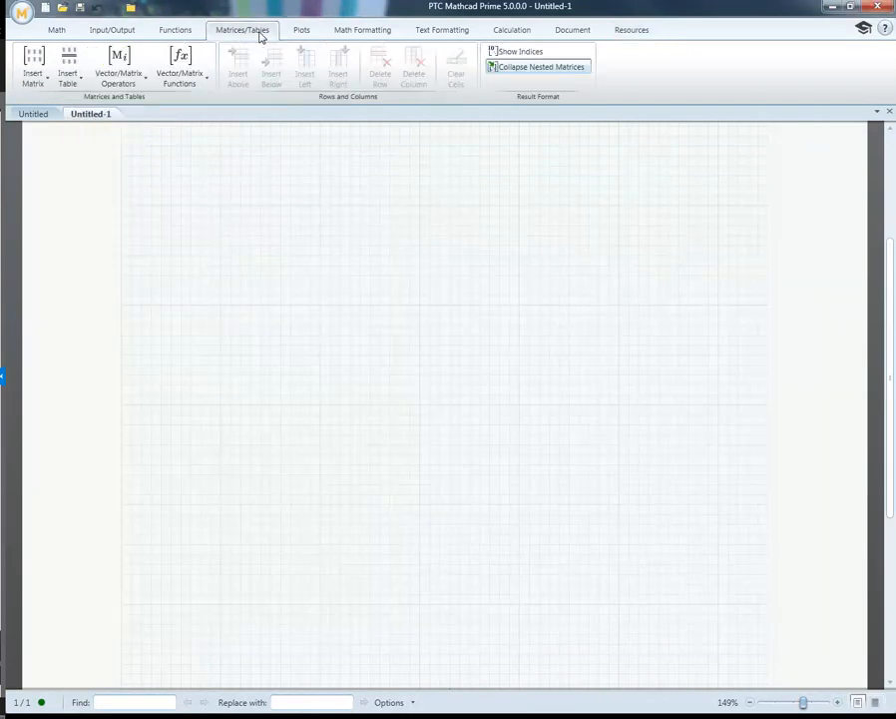
click(204, 86)
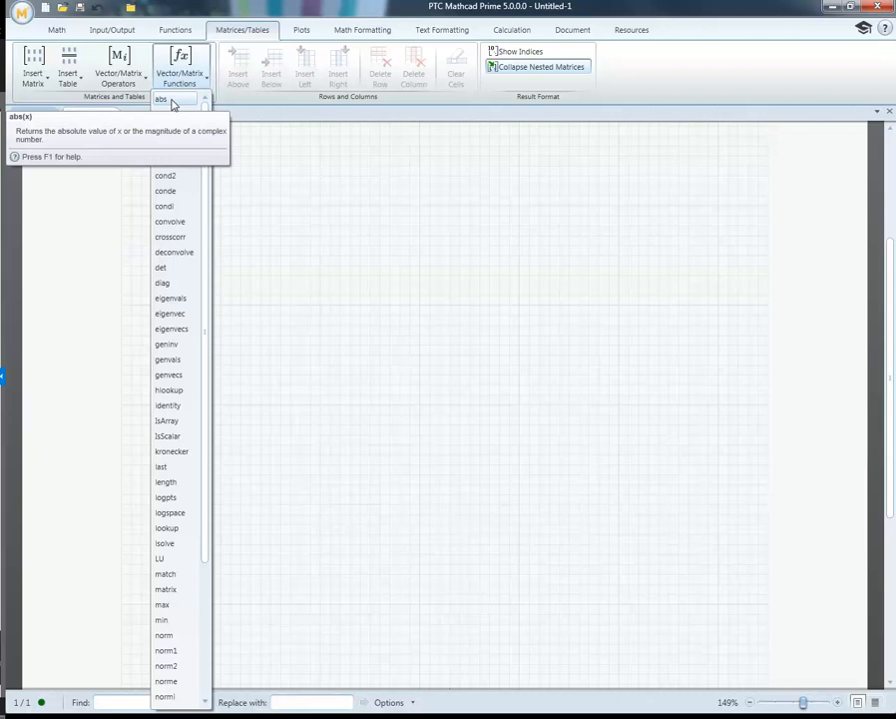
click(296, 182)
Step: Open the Getting Started Tutorial, look through its exercises and tasks, and close it
click(639, 32)
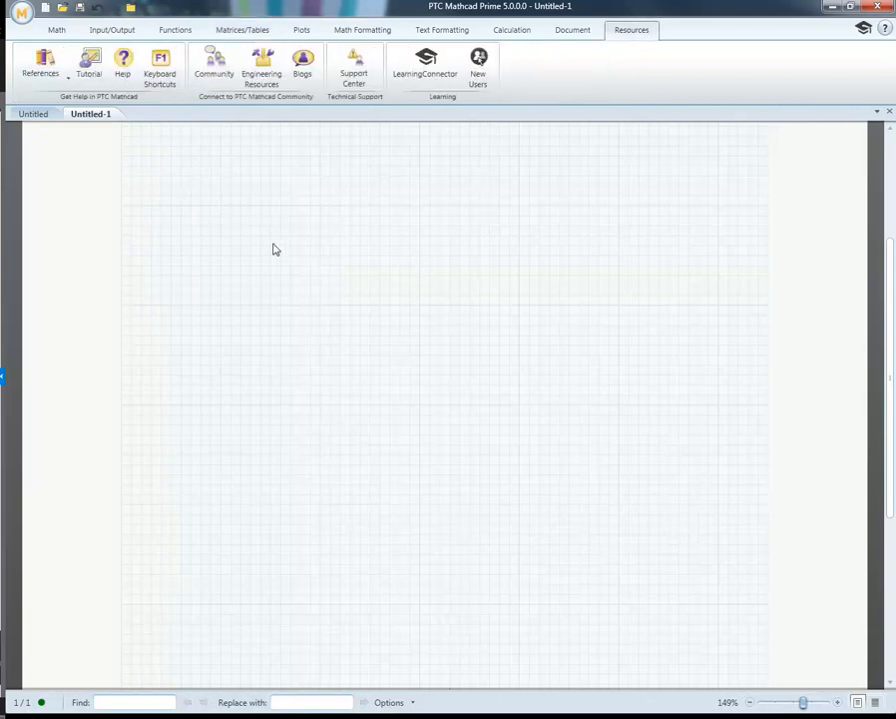
click(96, 71)
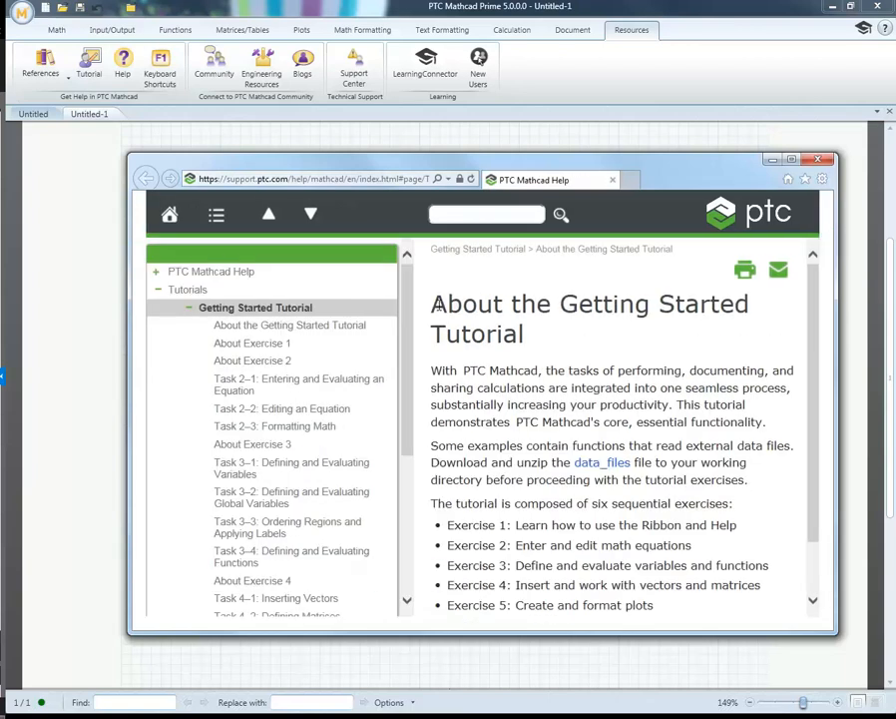
drag(404, 367, 402, 320)
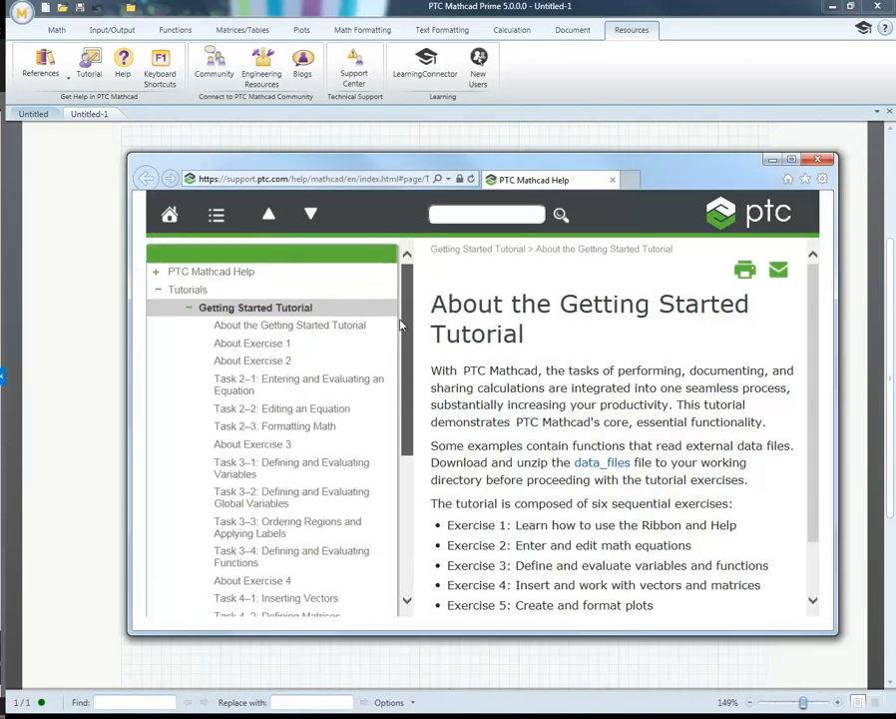
click(820, 160)
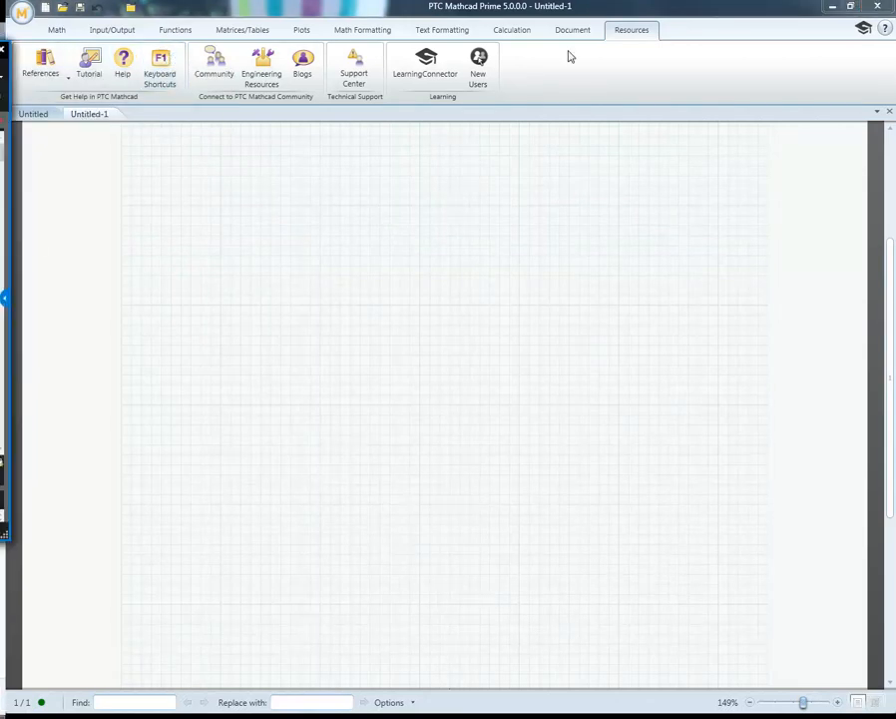
Step: Open the Mathcad Prime keyboard shortcuts PDF, skim its first pages, and close the document
click(175, 62)
scroll(538, 256, down, 10)
scroll(538, 257, down, 10)
scroll(538, 257, down, 5)
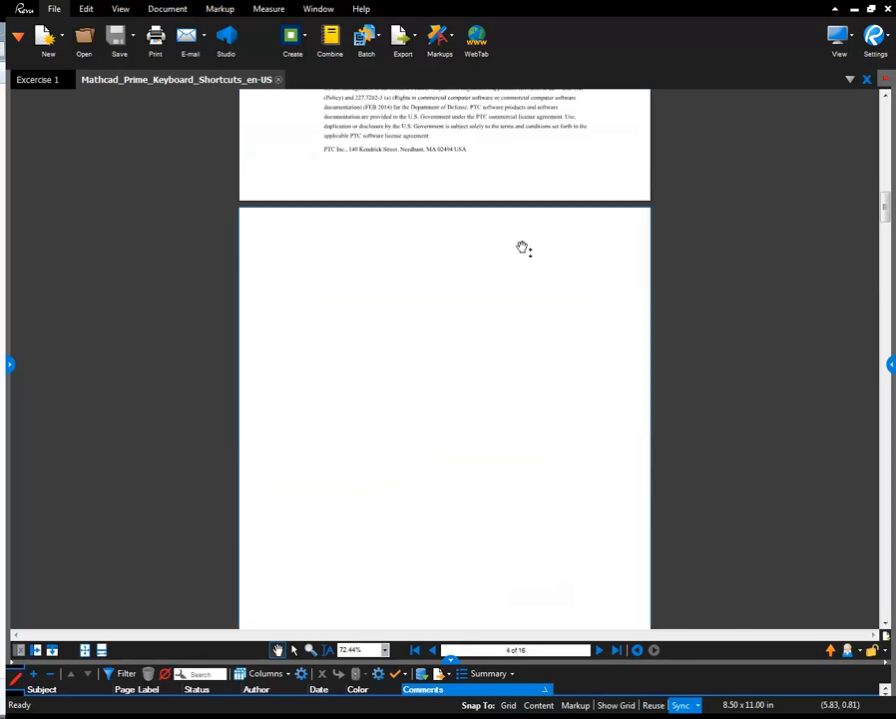
scroll(522, 247, up, 6)
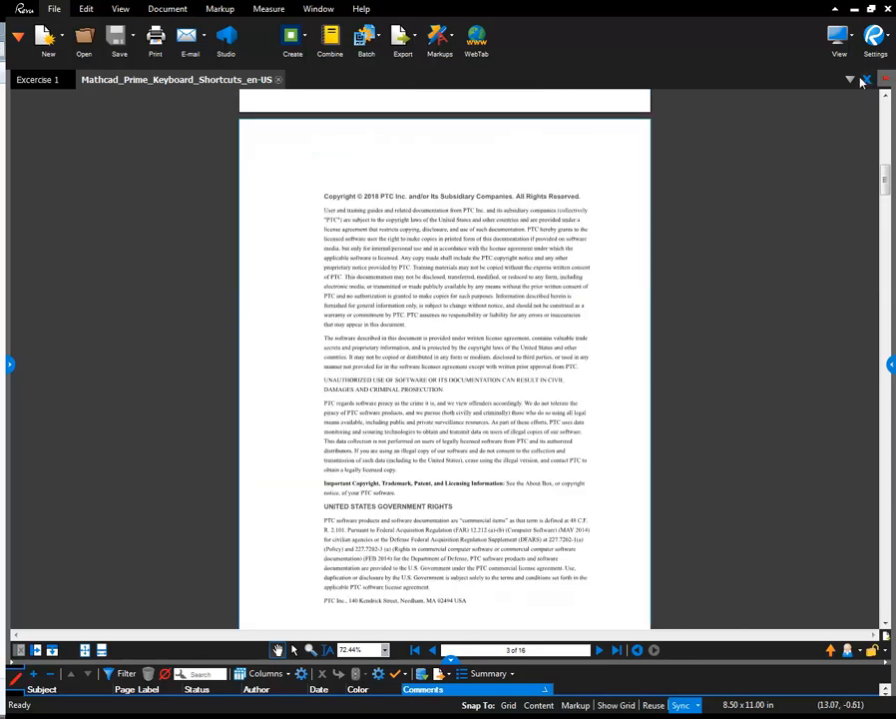
click(868, 80)
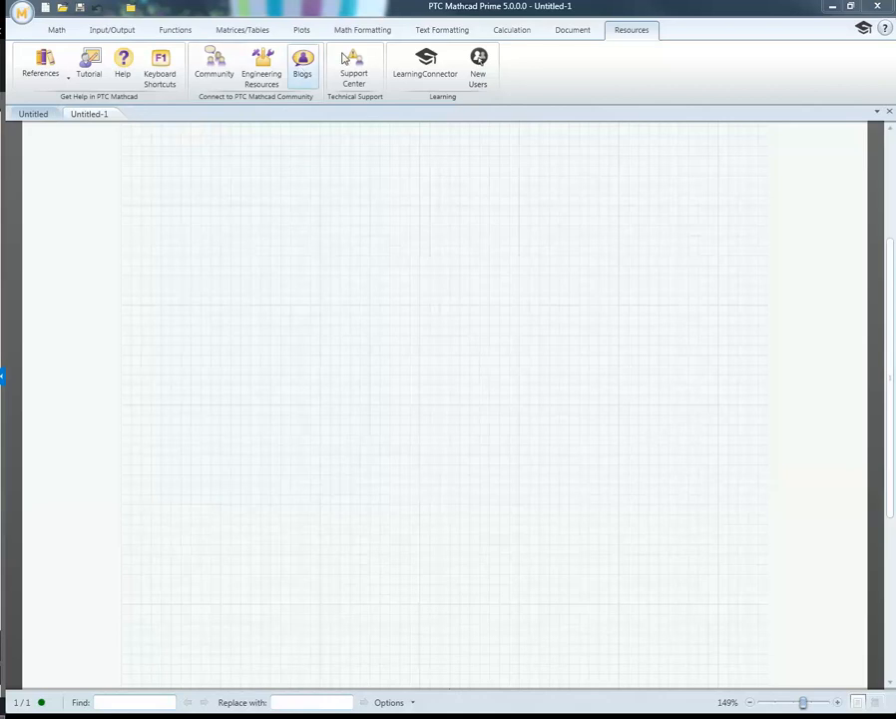
Step: View the PTC Mathcad community page, close the browser pages, and return to the Untitled-1 worksheet
click(212, 66)
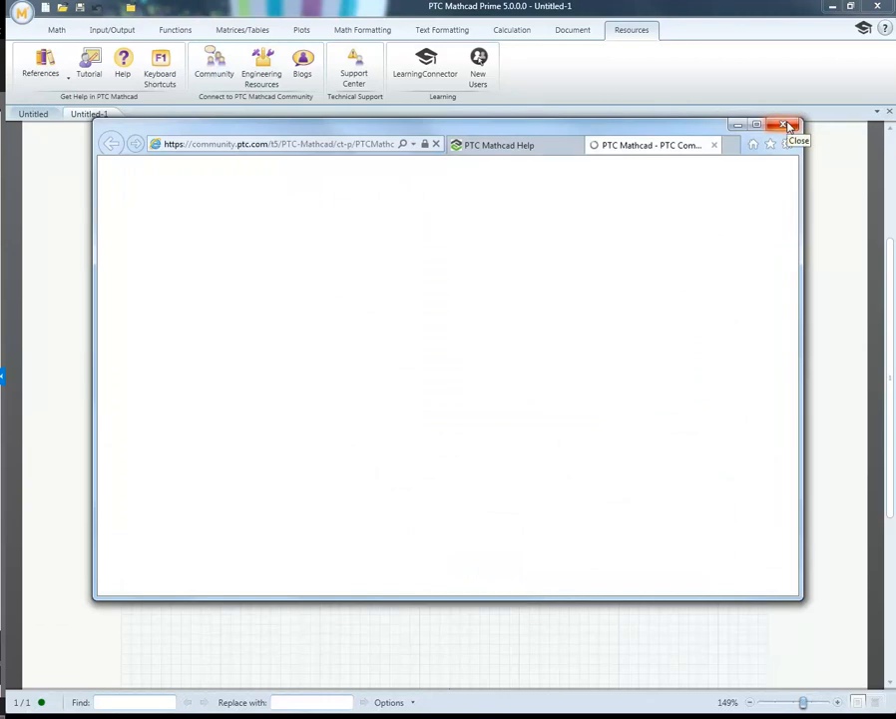
click(787, 127)
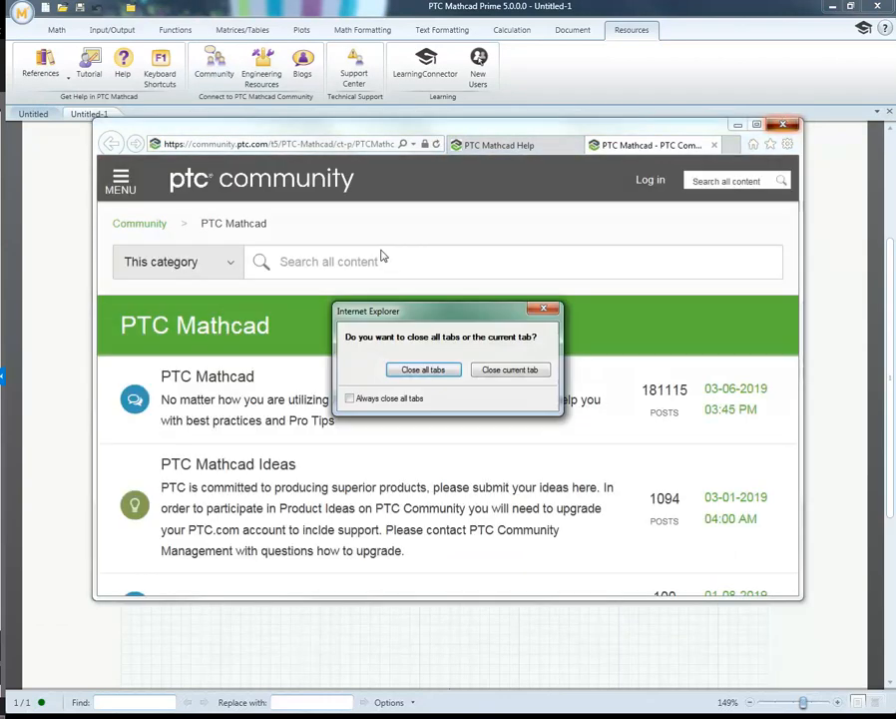
click(492, 370)
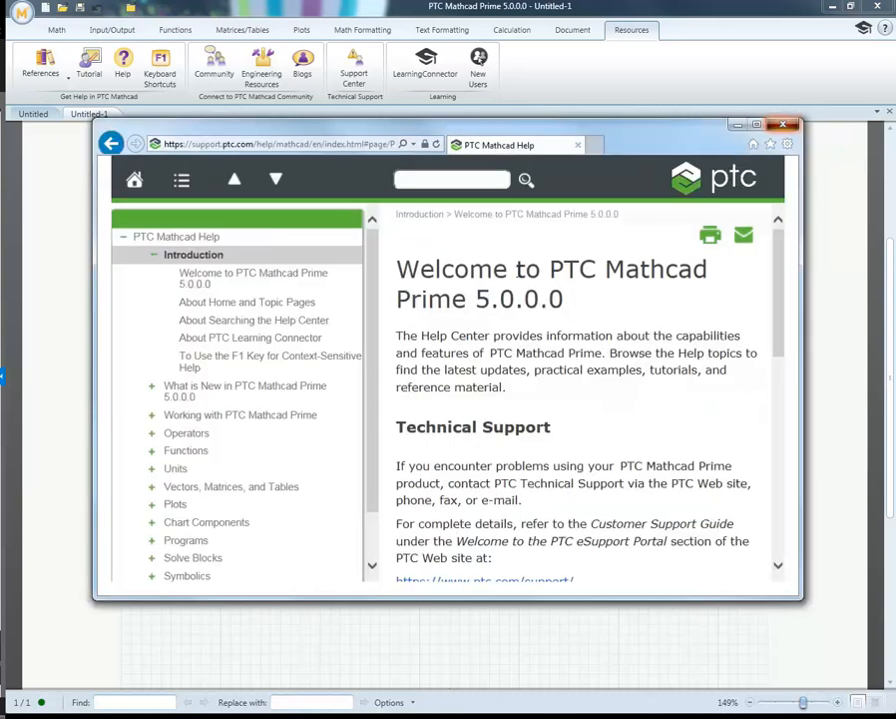
click(788, 129)
click(429, 276)
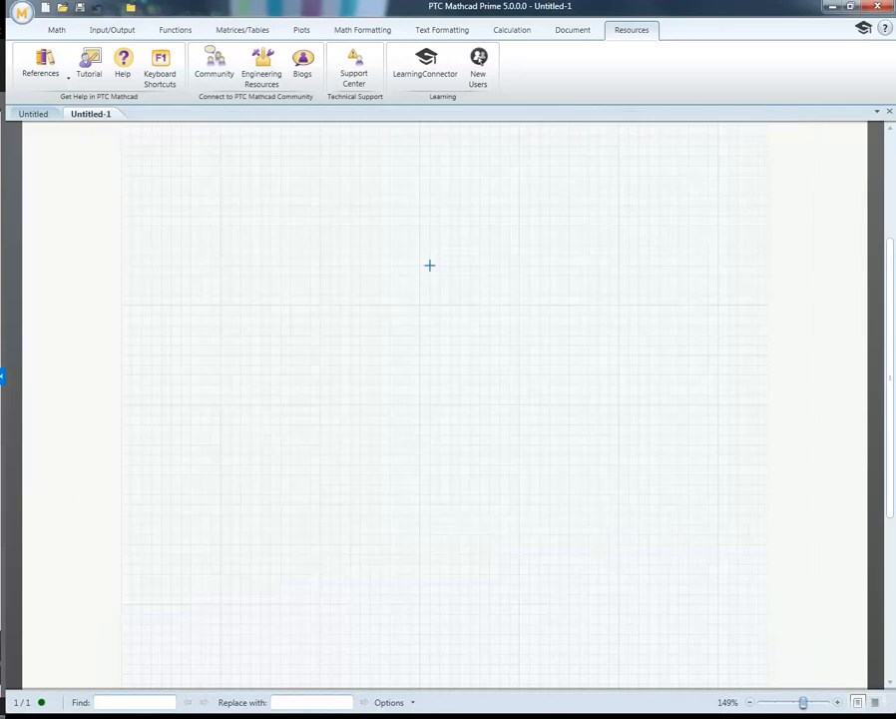